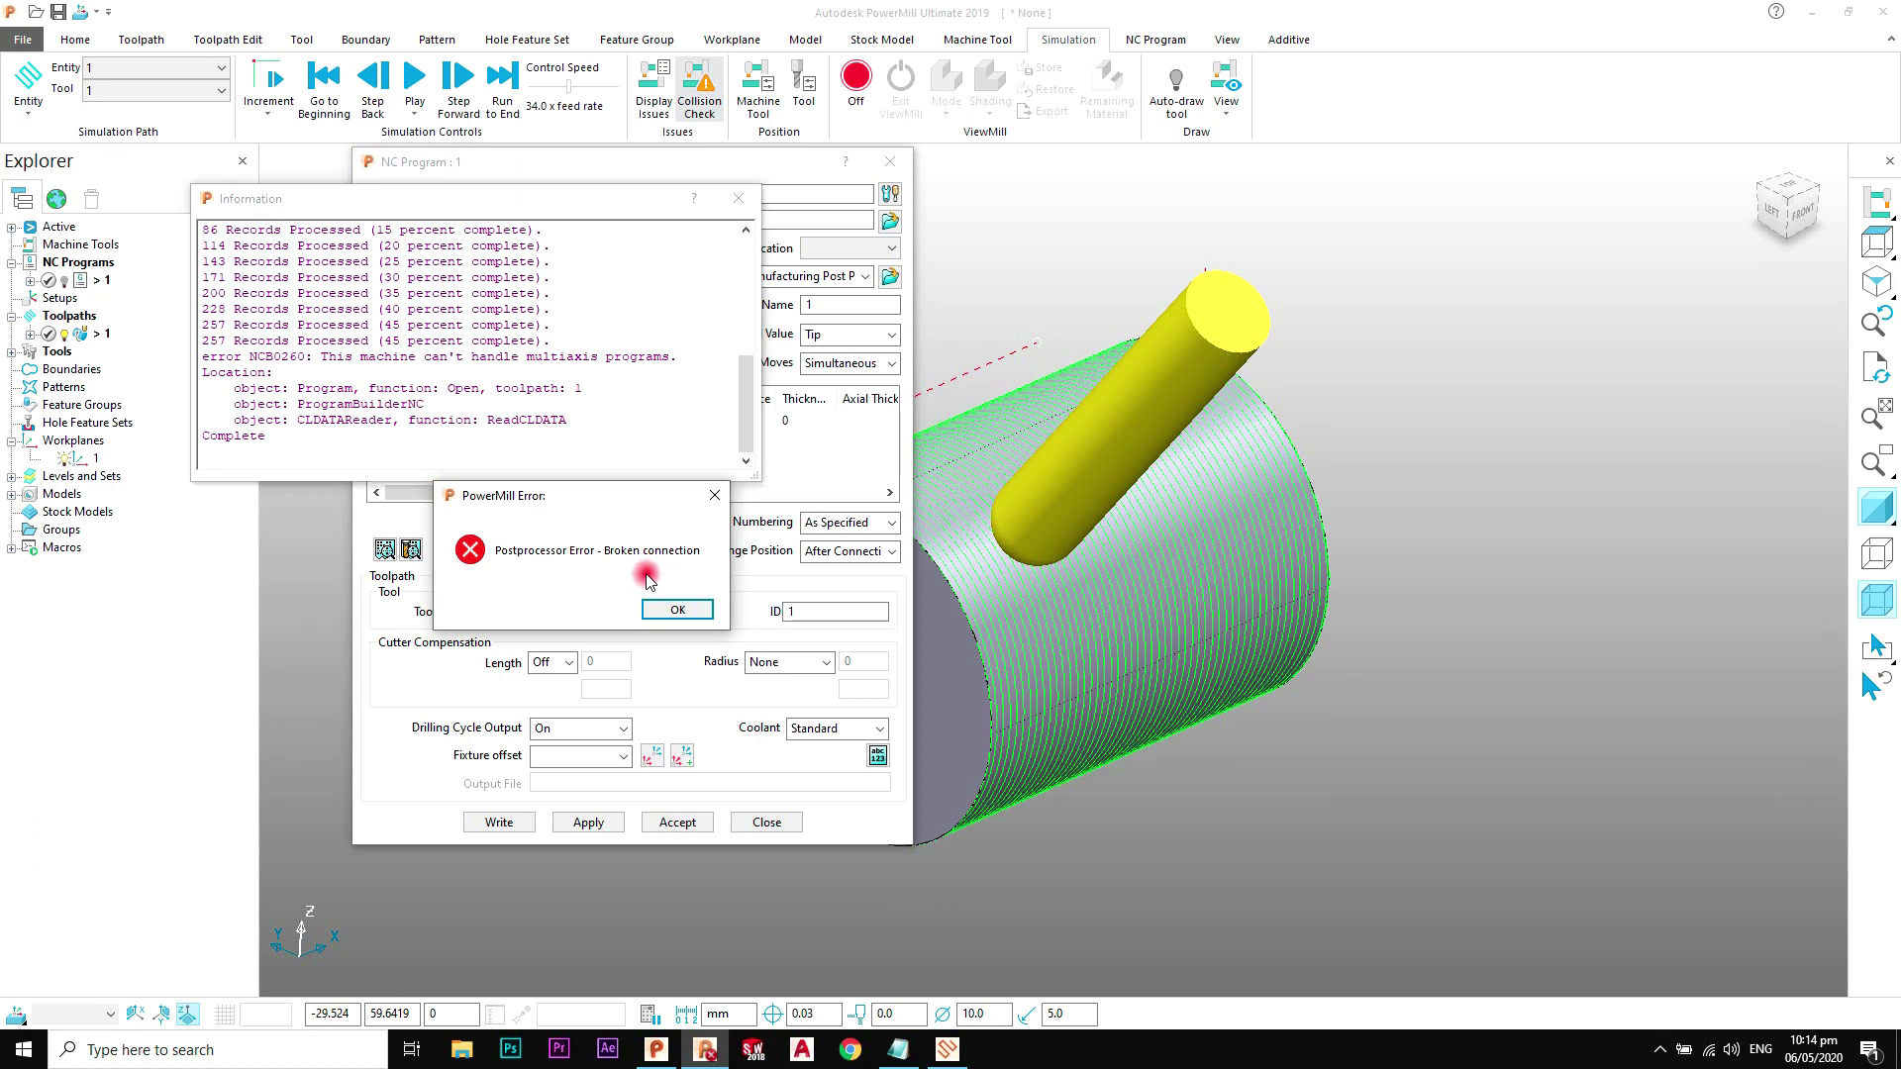
Step: Dismiss the postprocessor error and close the write log and the NC program settings
left_click(673, 607)
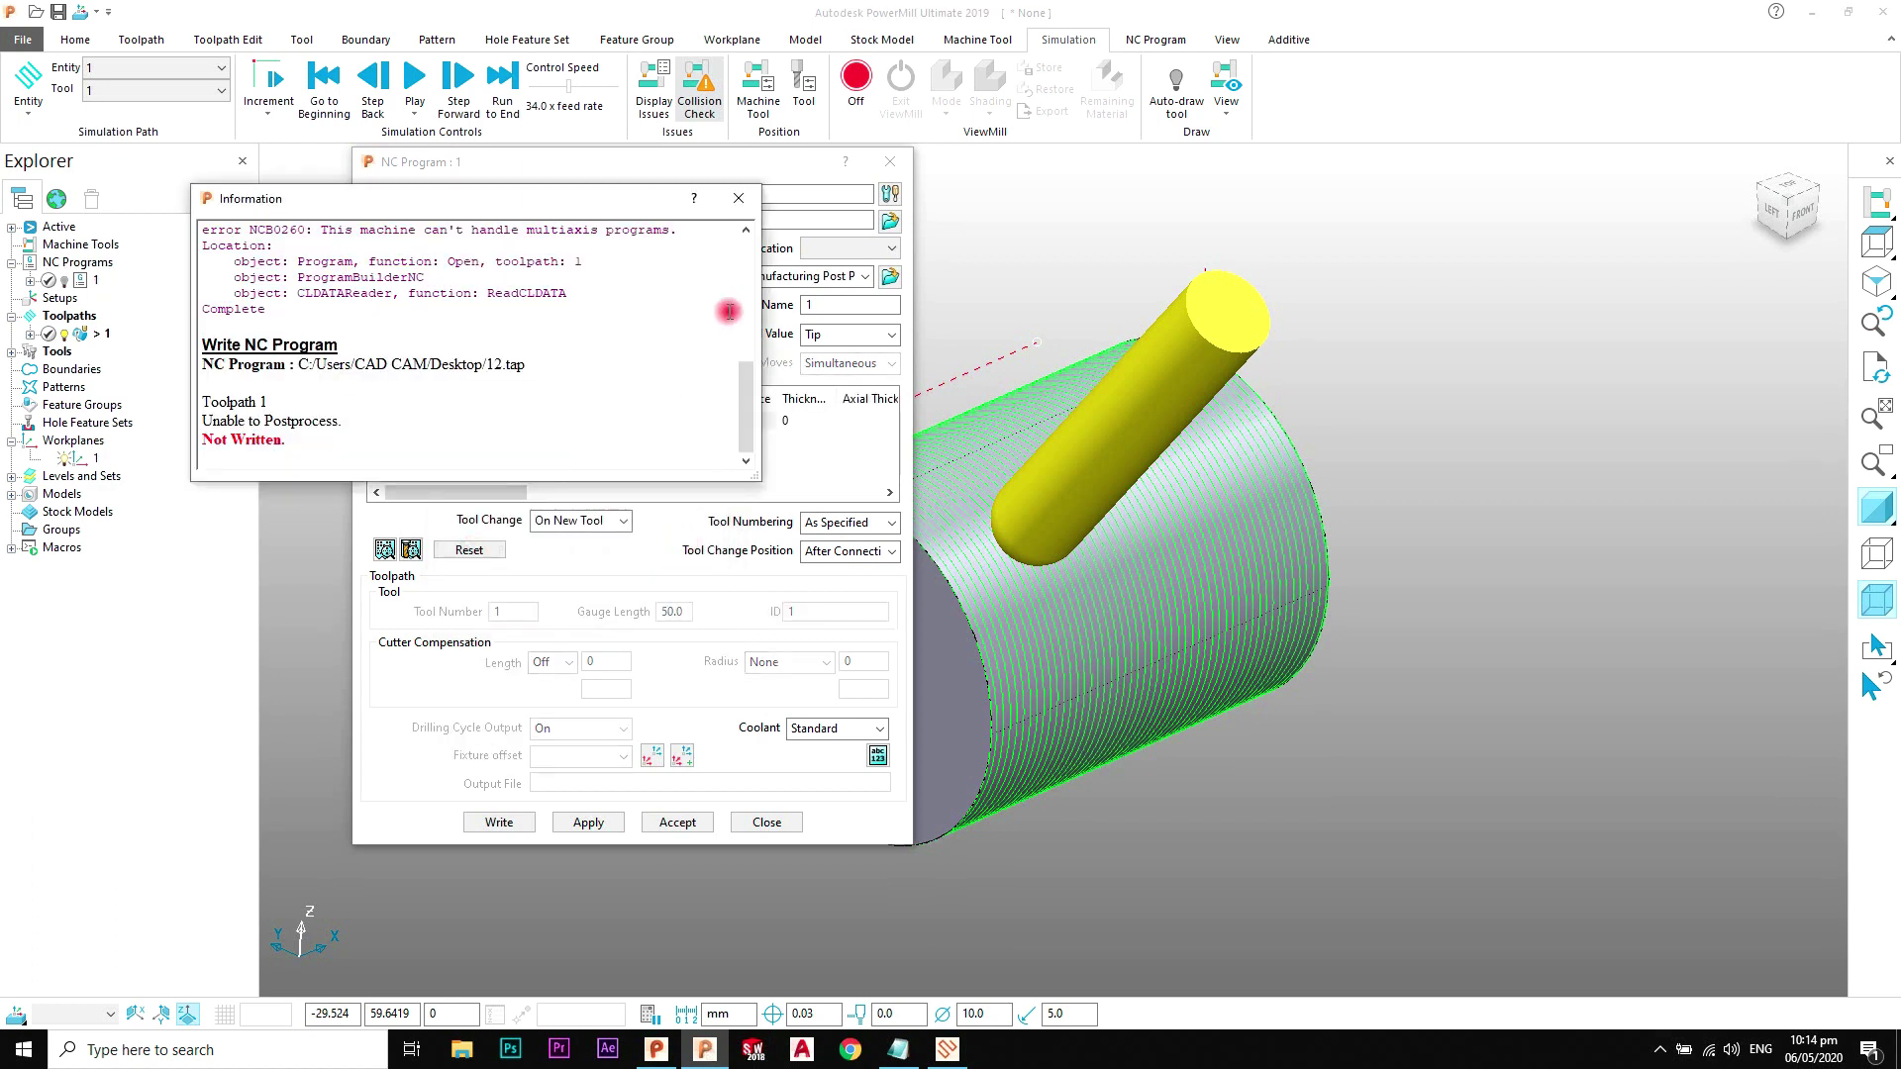
left_click(739, 198)
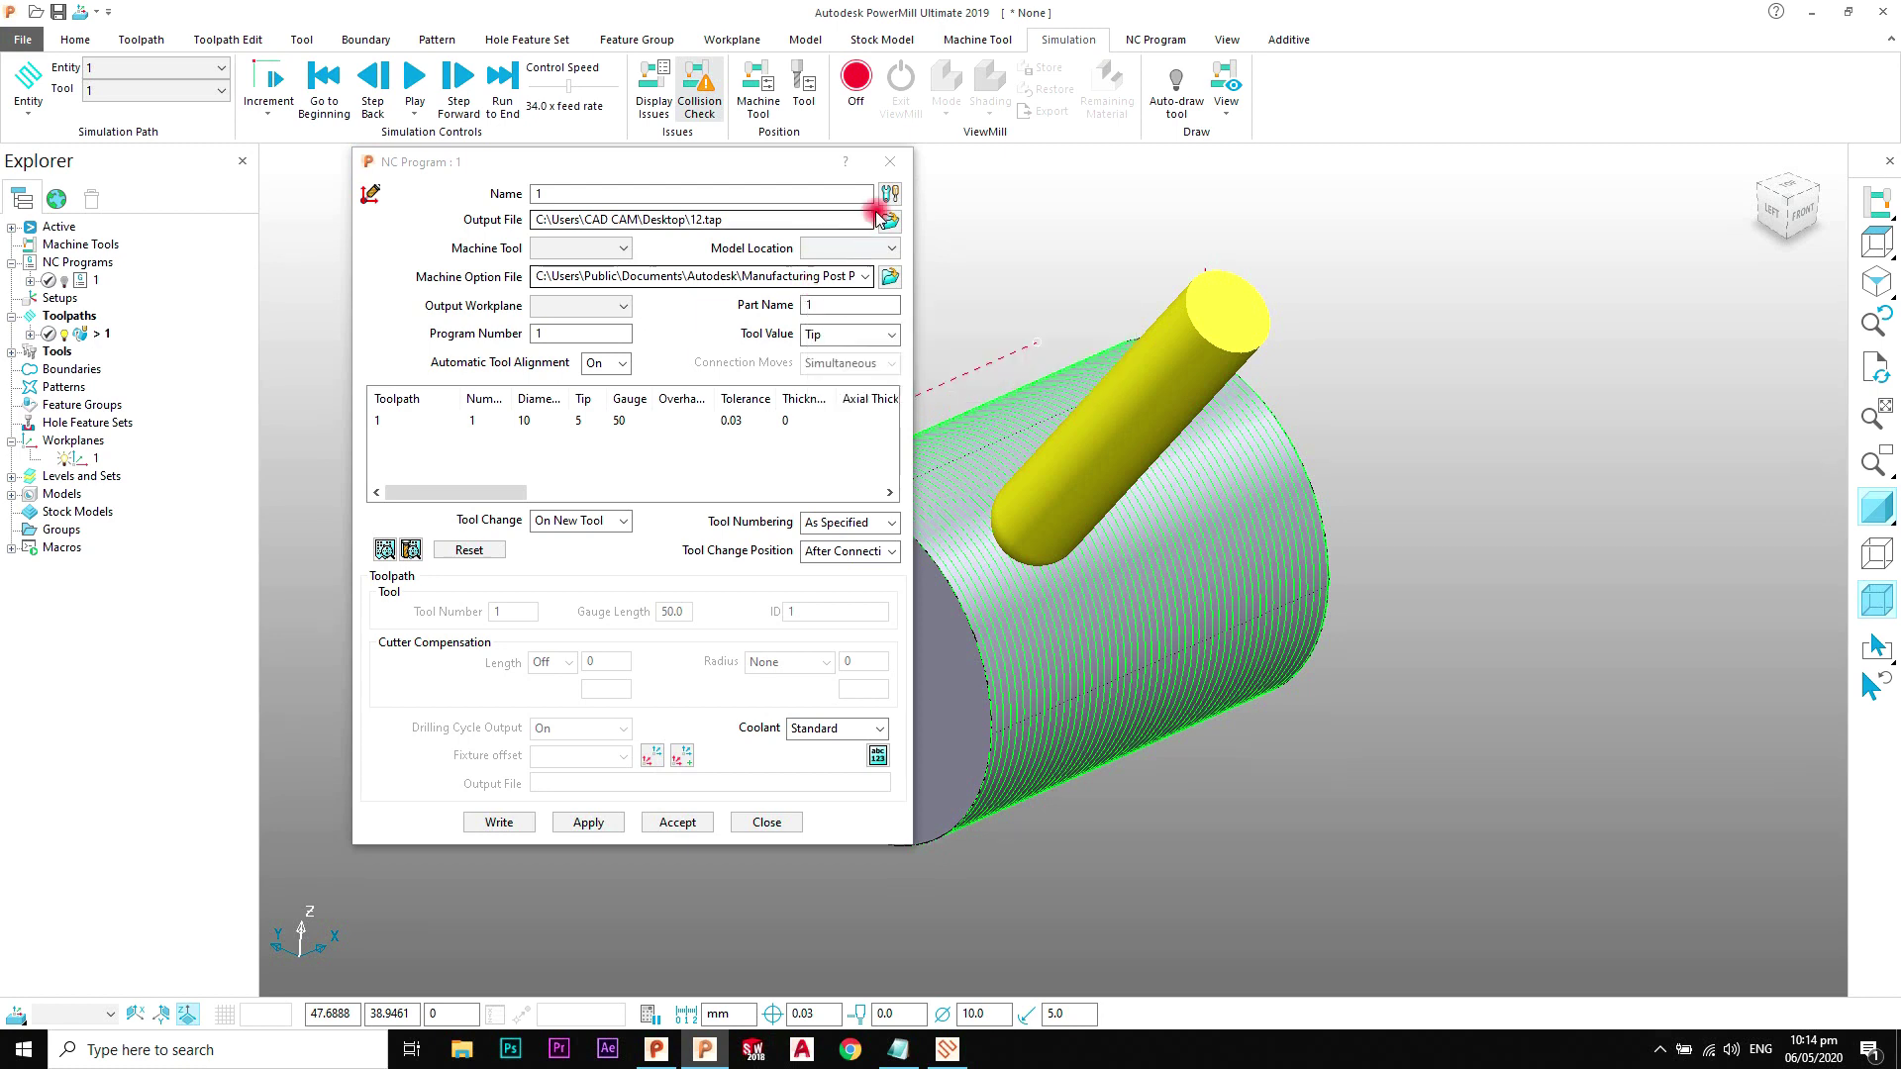
left_click(890, 161)
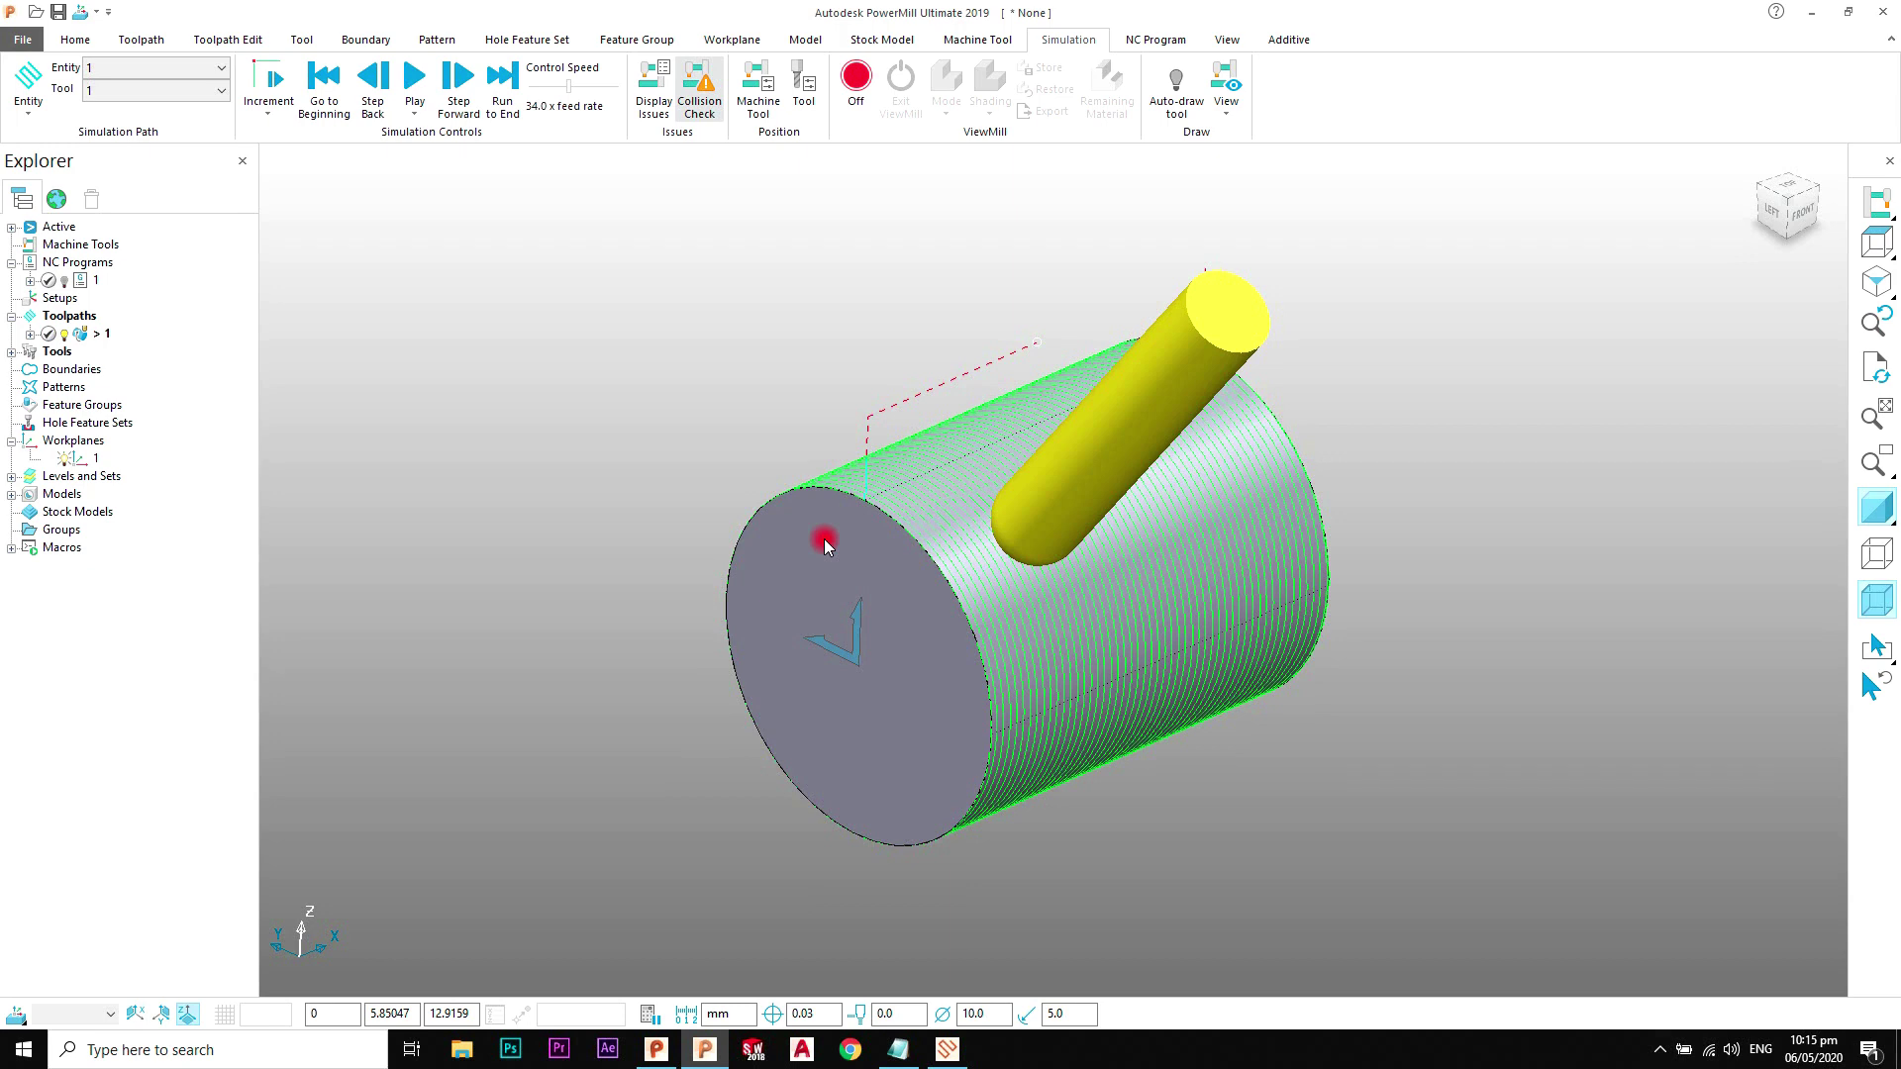
Step: Switch to Autodesk Manufacturing Post Processor Utility 2019 and start opening an existing option file
left_click(947, 1051)
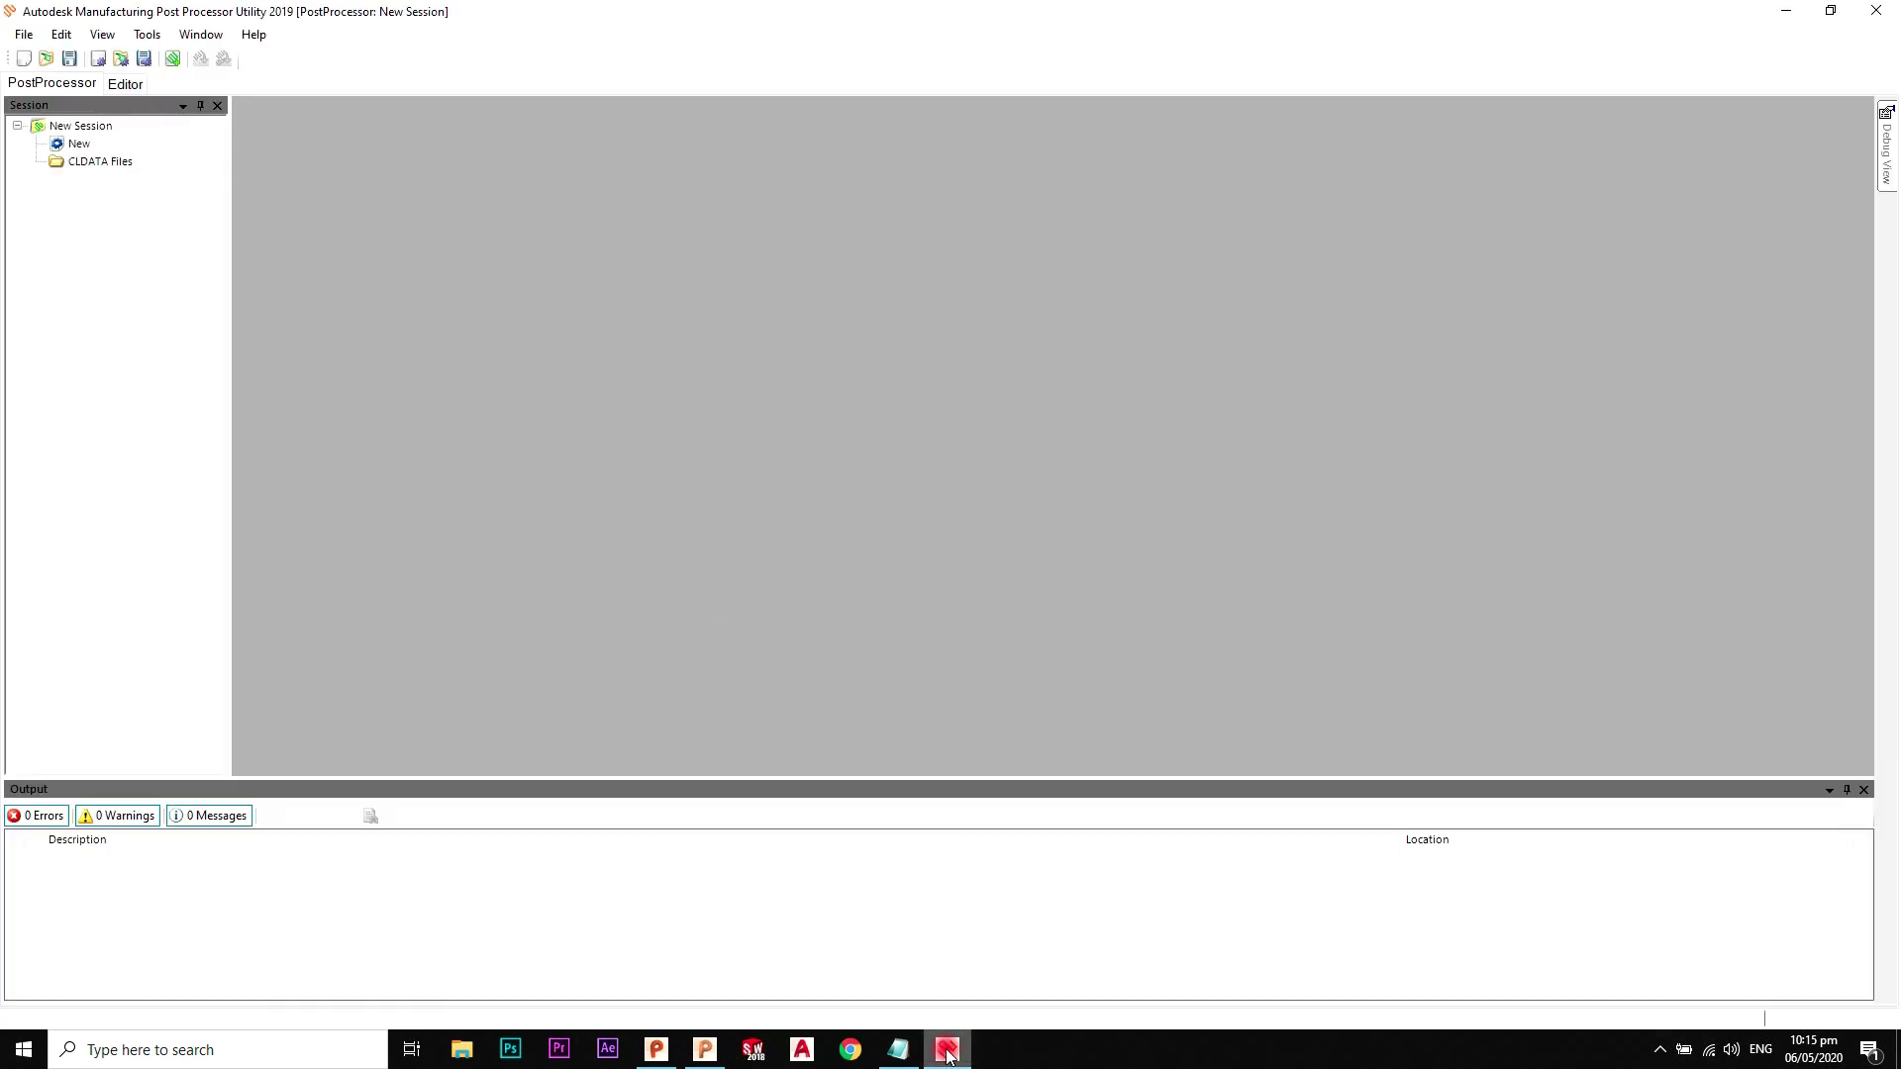
left_click(442, 378)
left_click(24, 34)
mouse_move(66, 83)
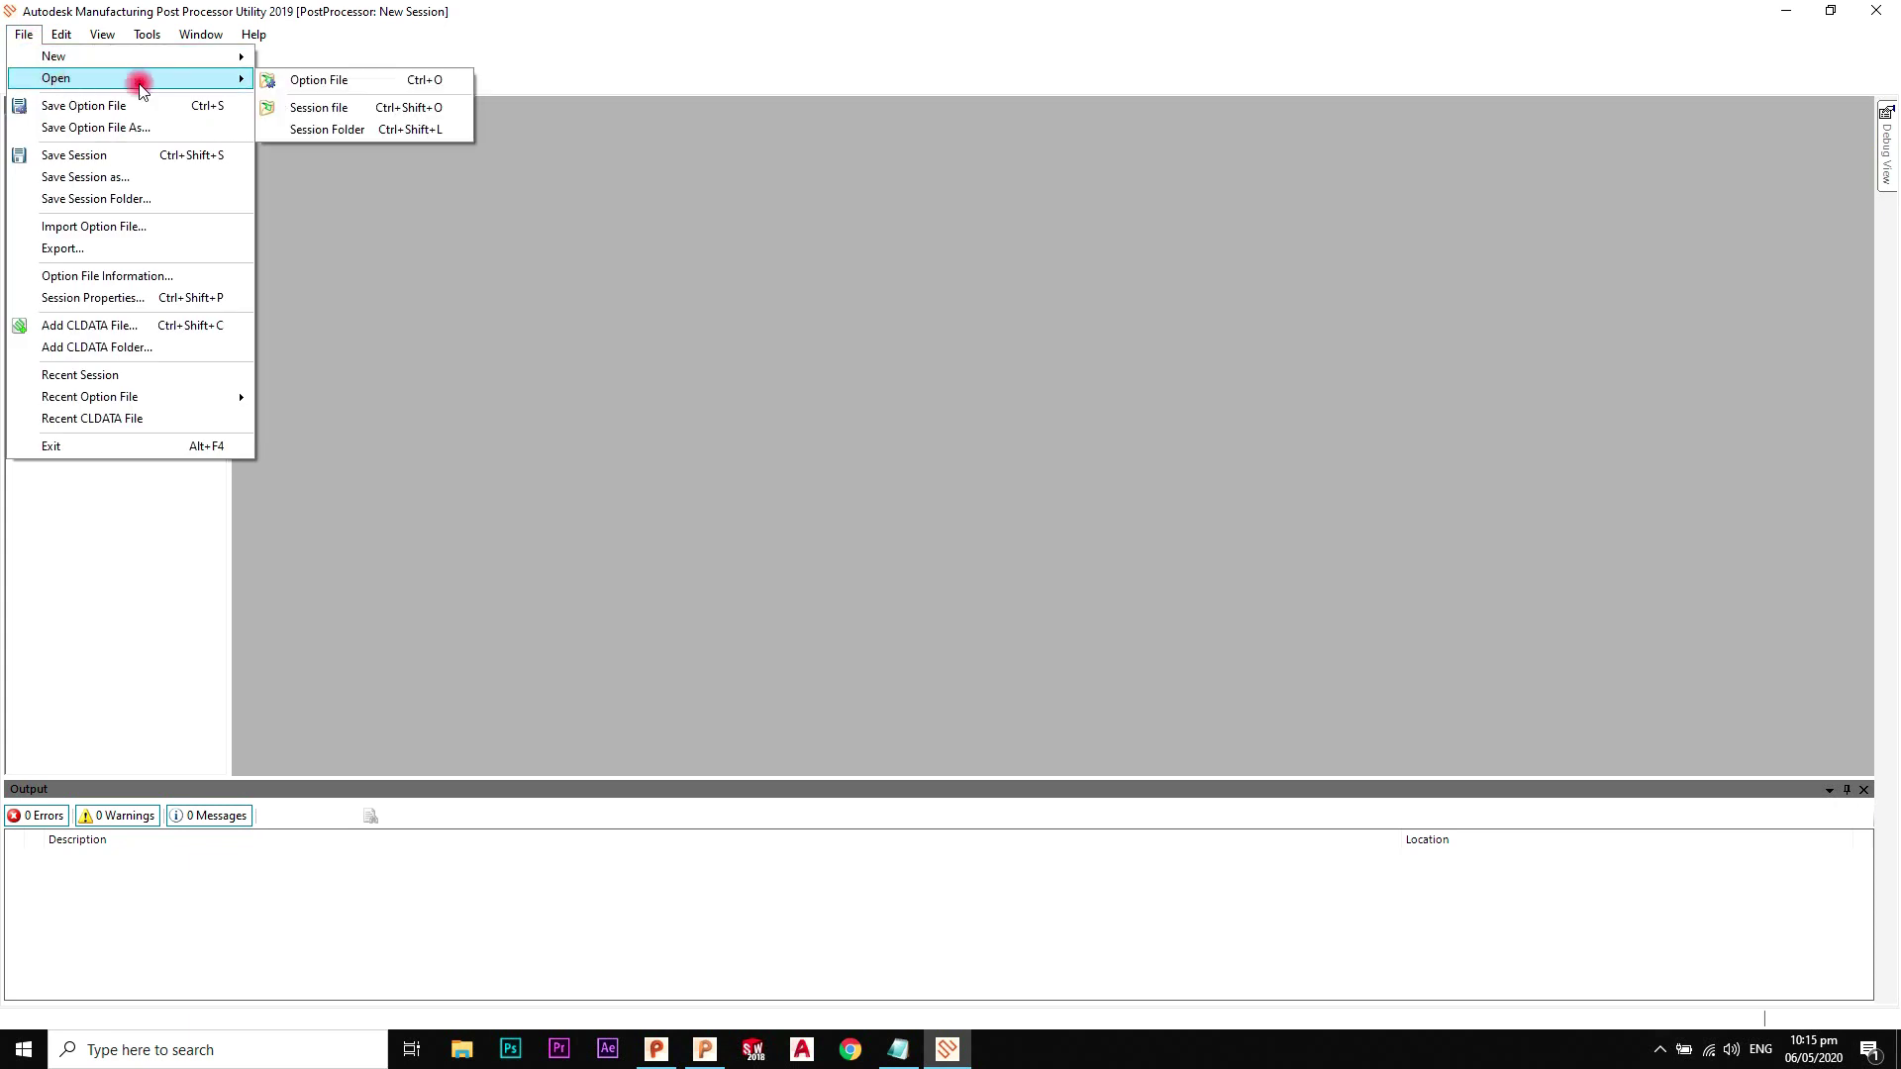
left_click(307, 89)
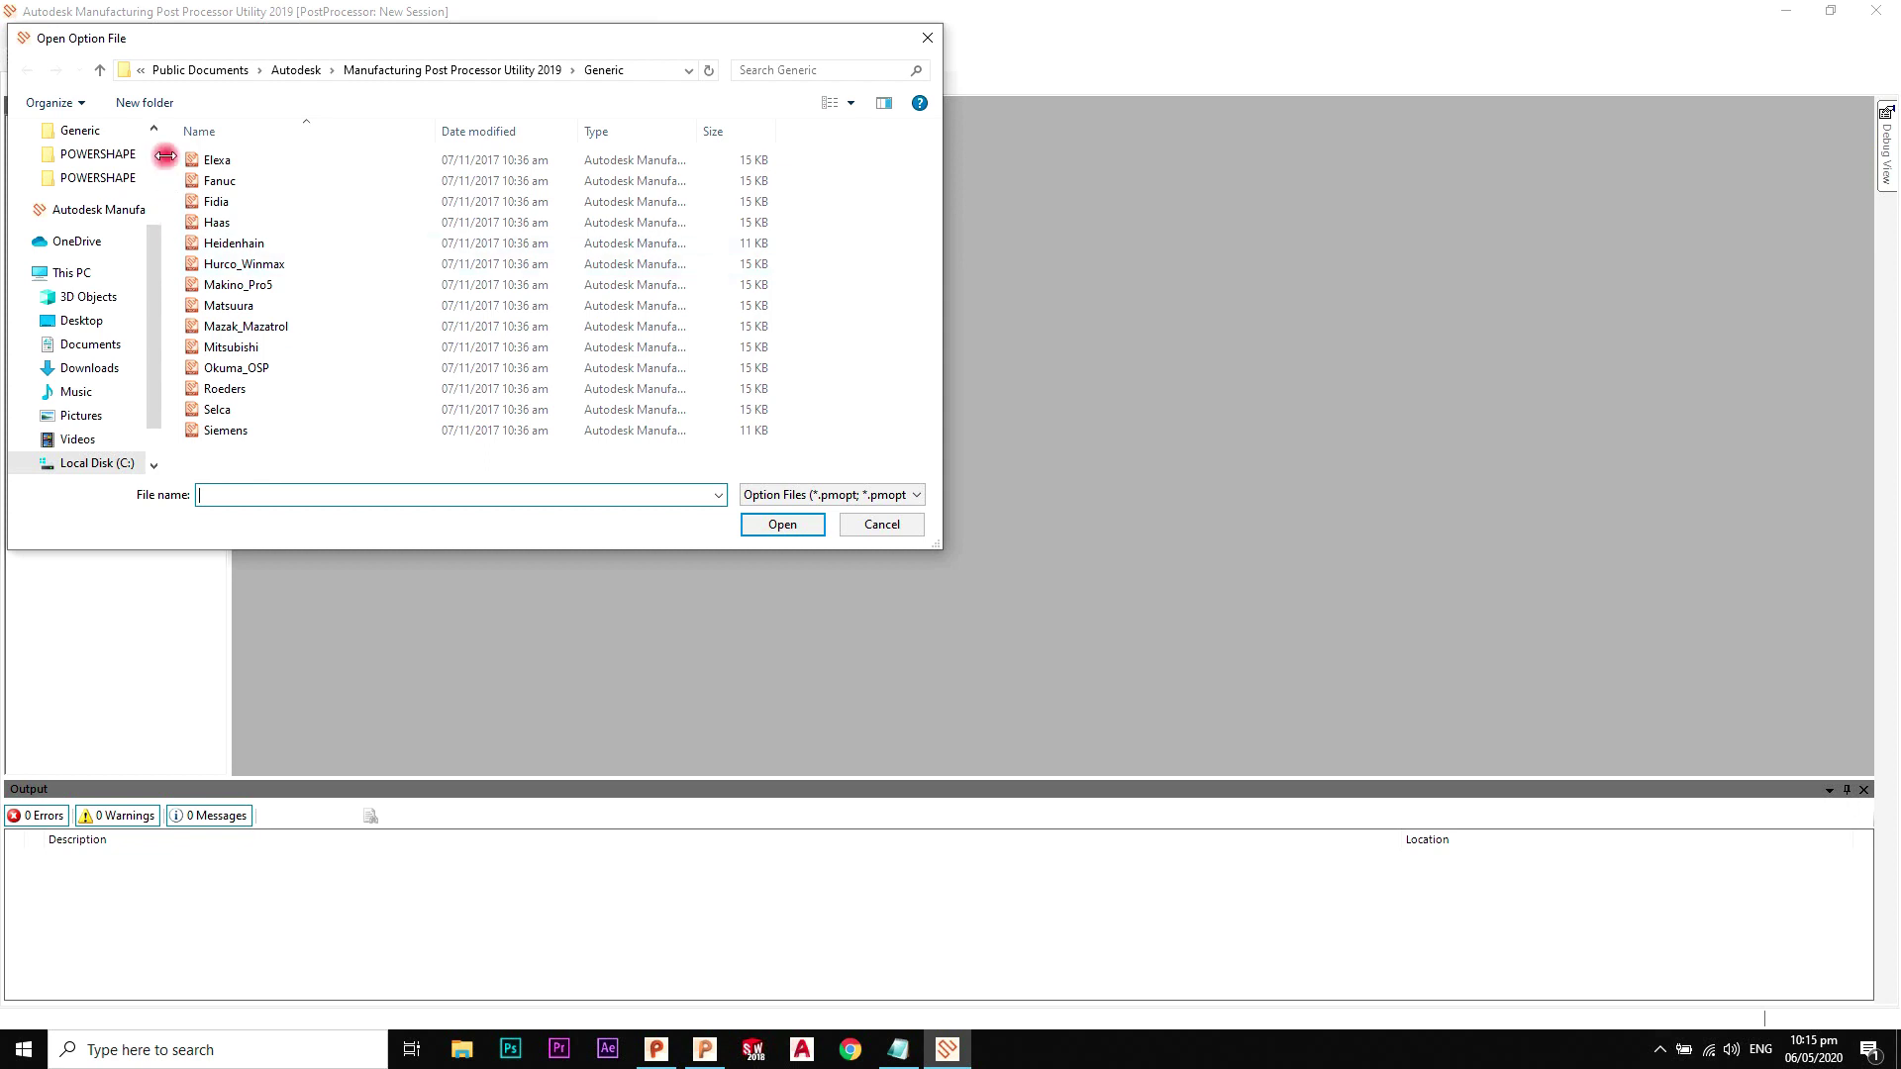
Step: Go up from the Generic option file folder to the root of Local Disk (C:)
left_click(101, 71)
left_click(101, 72)
left_click(101, 72)
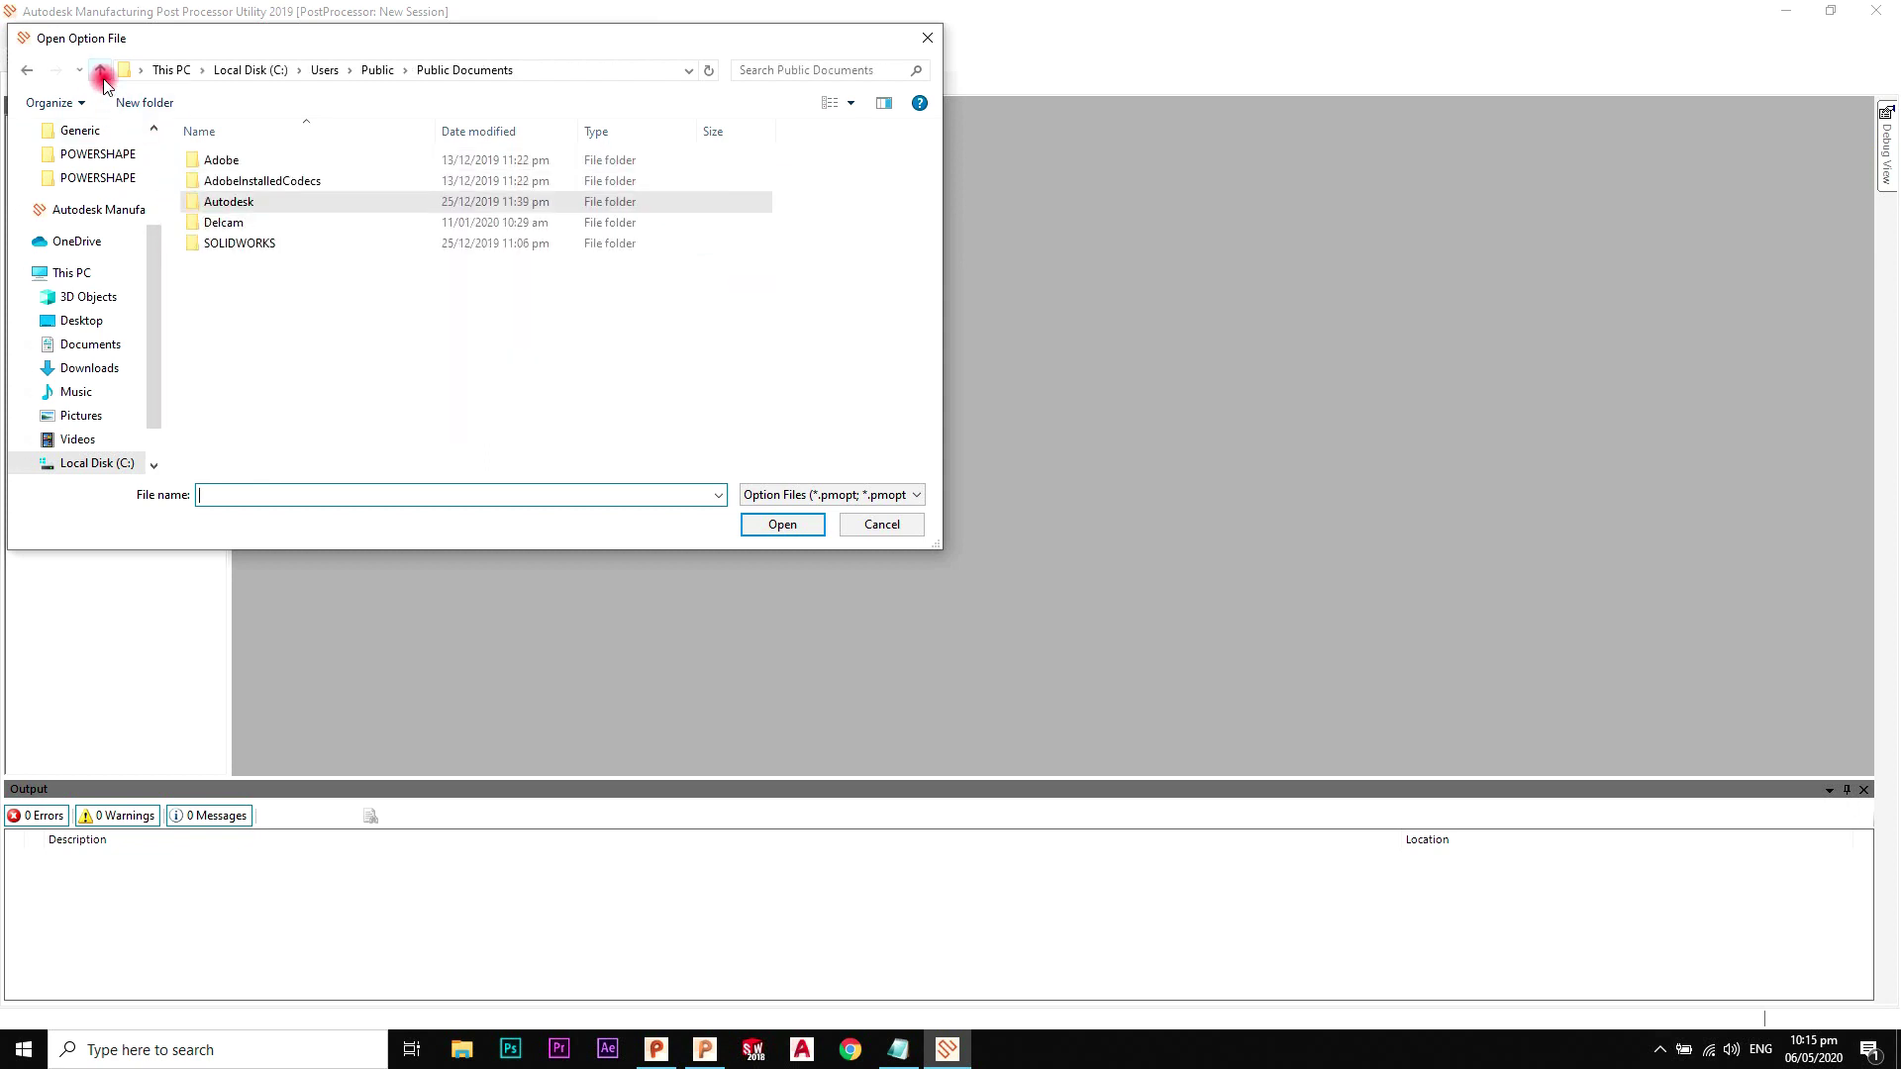
left_click(101, 71)
left_click(101, 72)
left_click(101, 71)
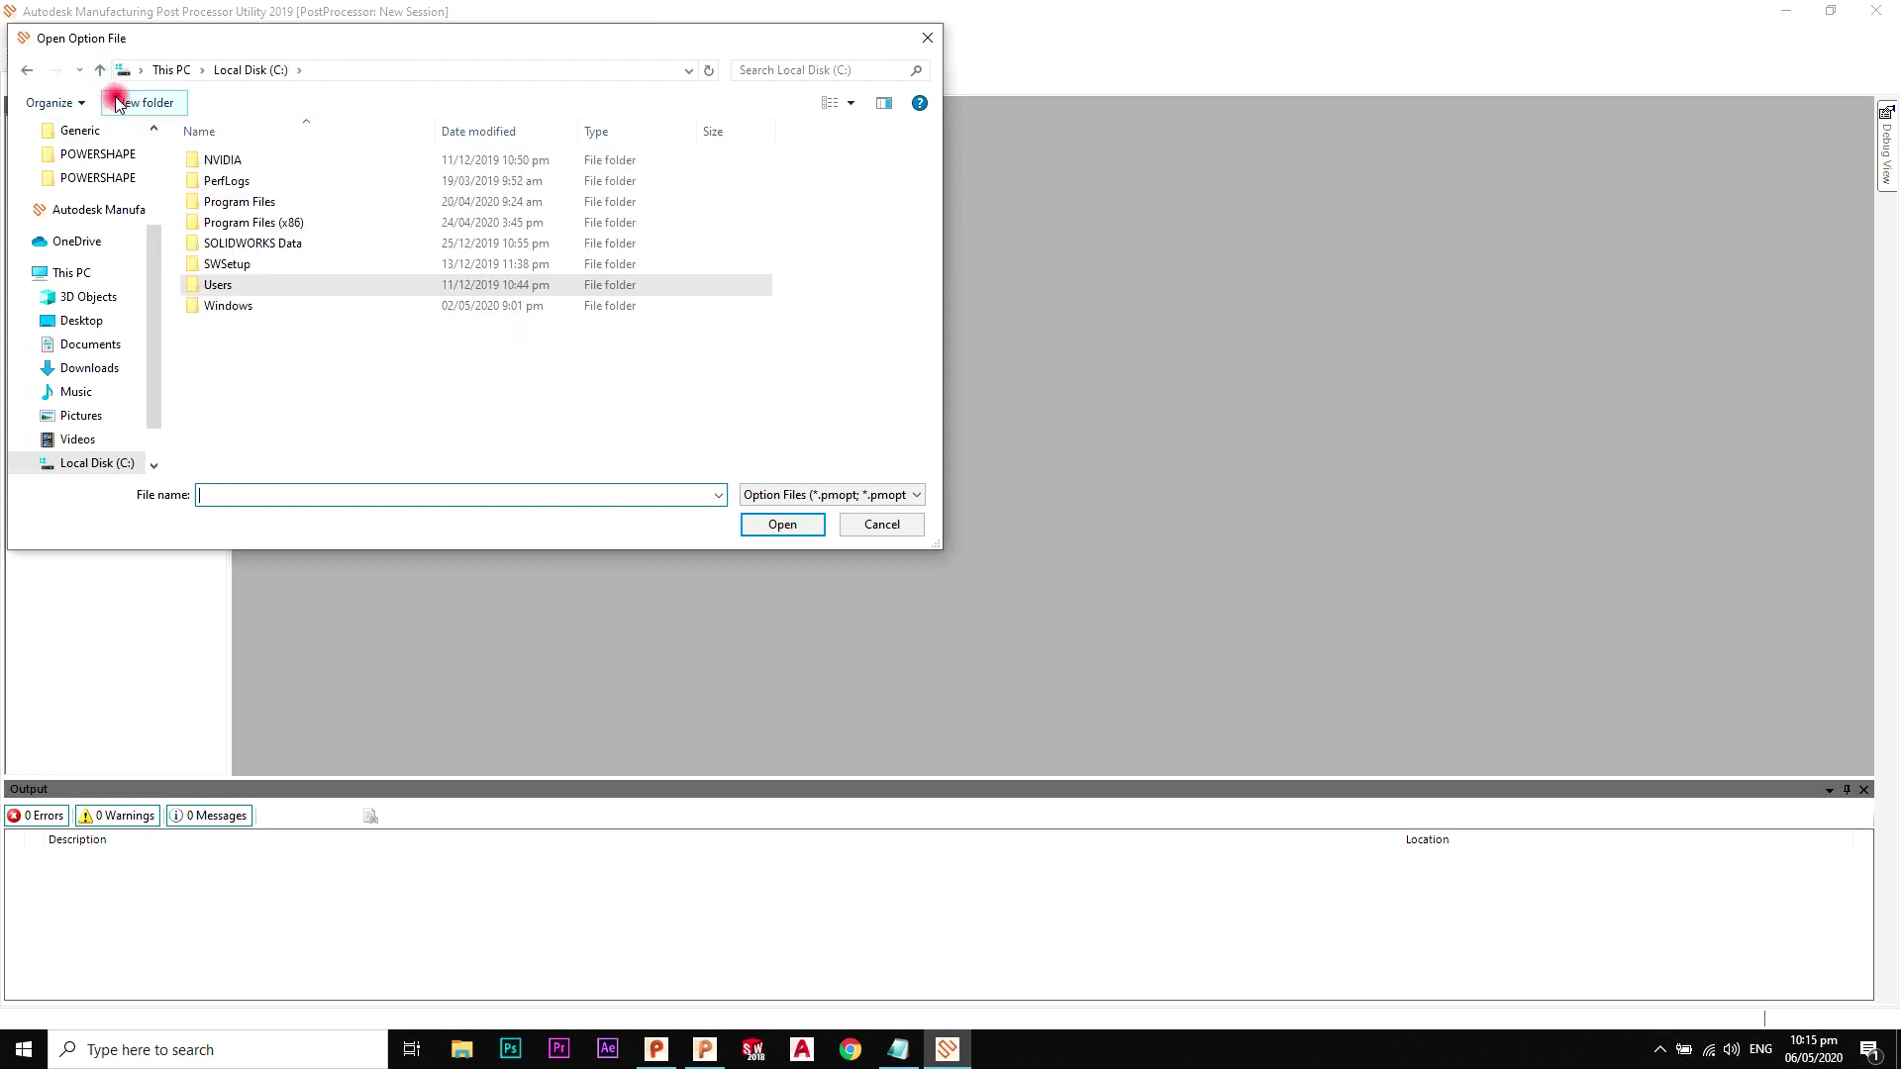
Step: Browse through Users, Public, Public Documents, Autodesk and Manufacturing Post Processor Utility 2019 to the Generic folder
double_click(233, 286)
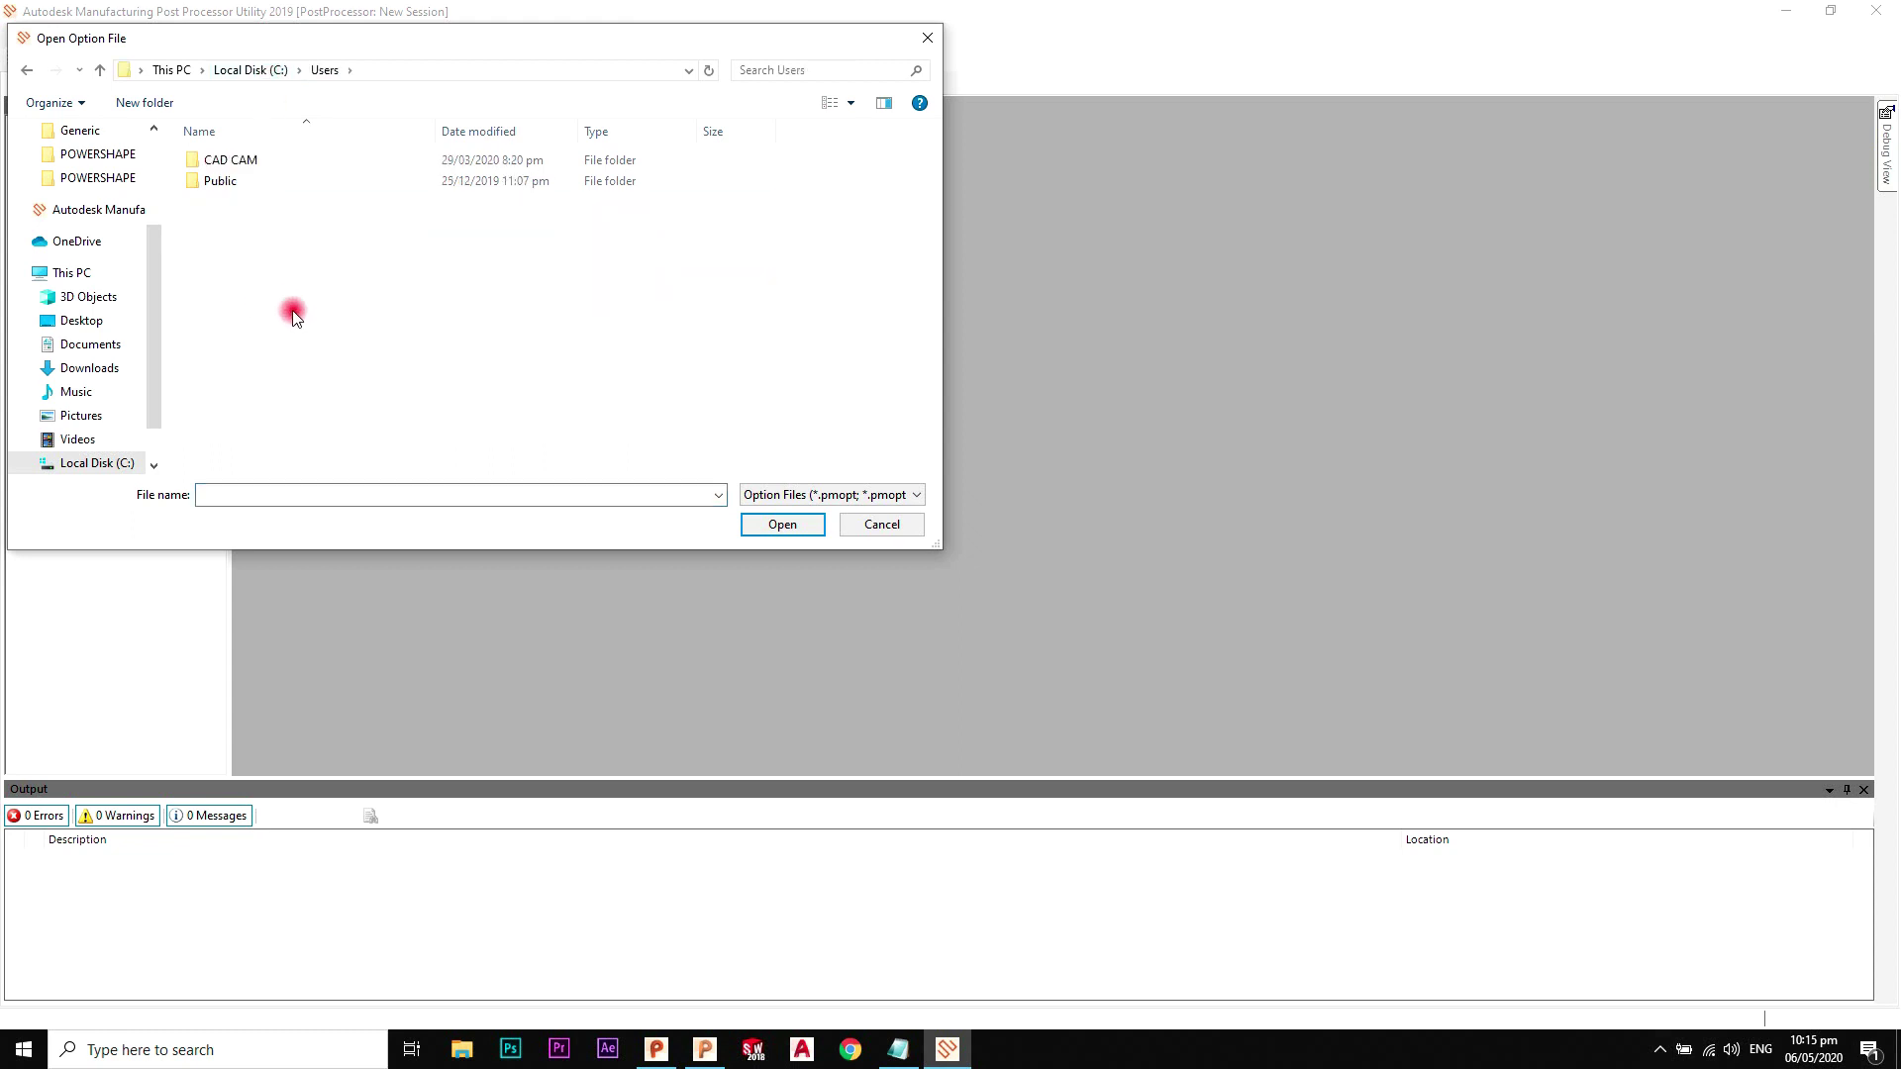
double_click(275, 172)
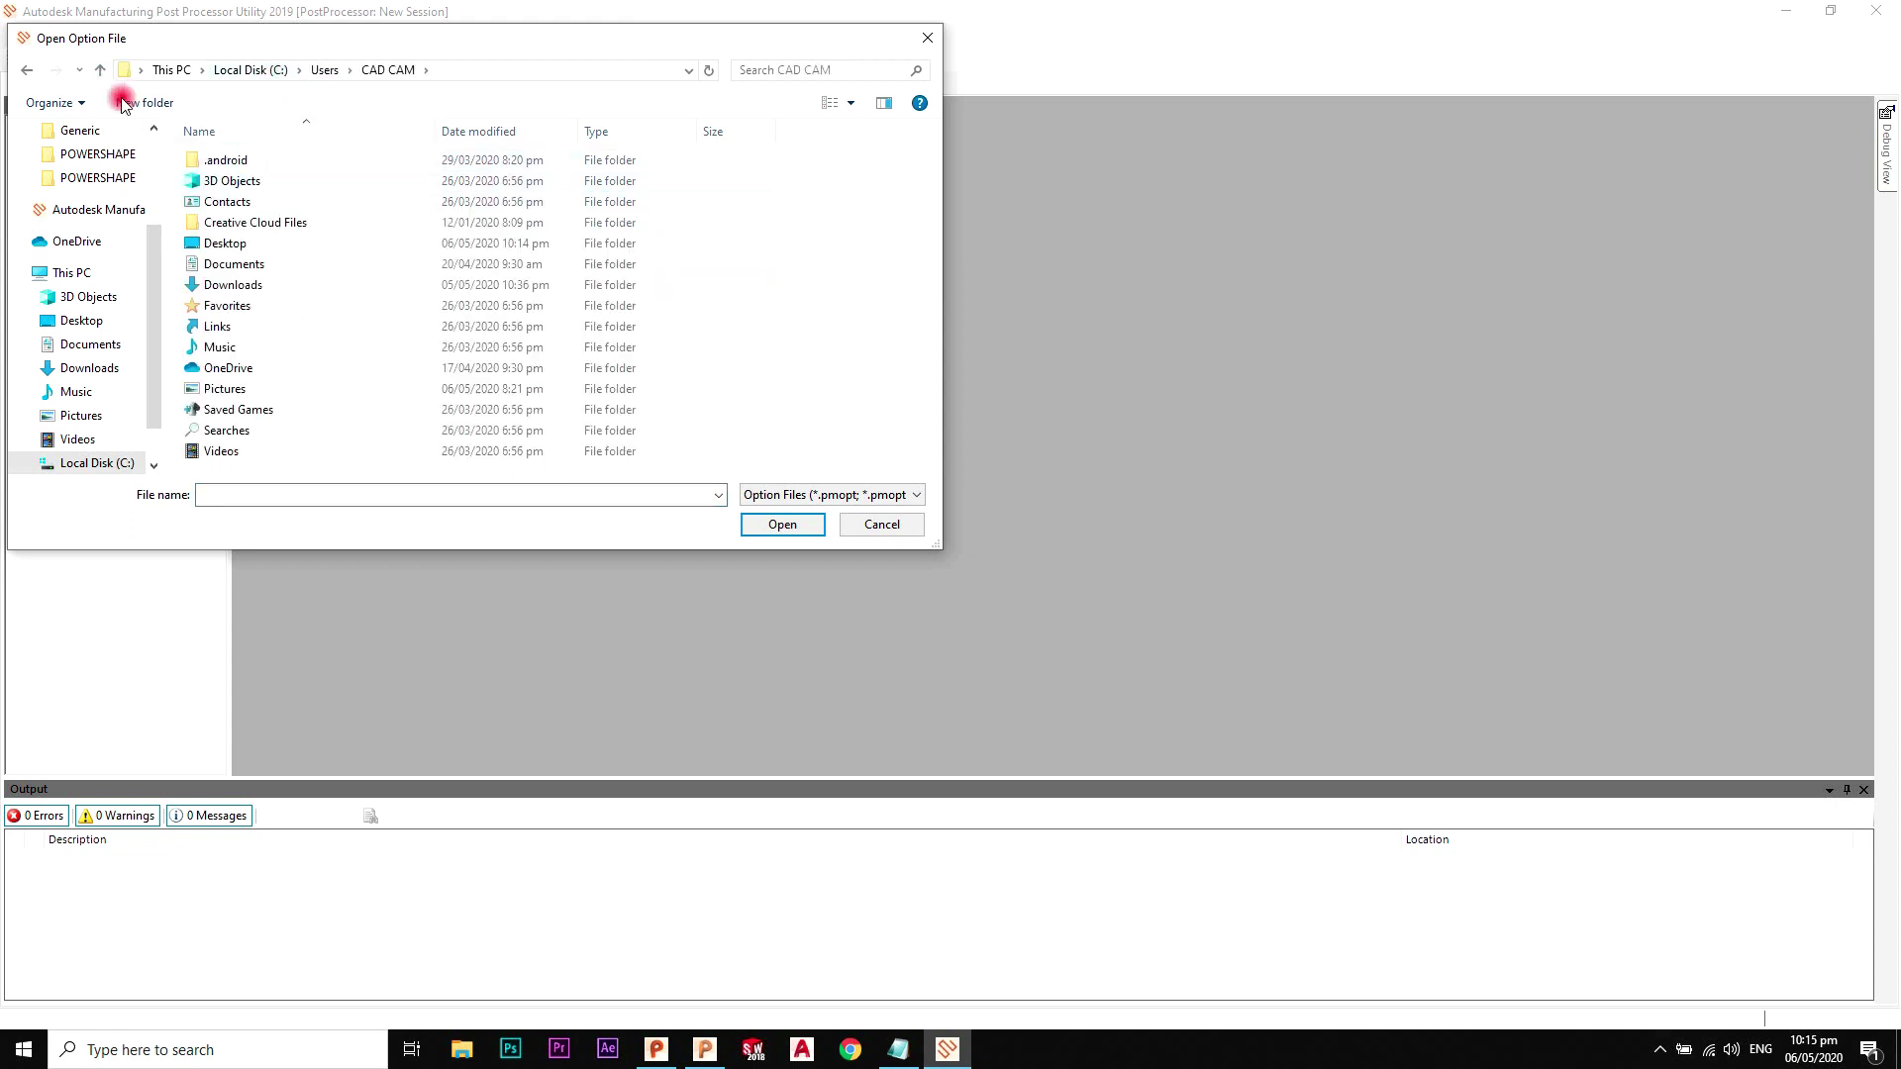
key("alt+Up")
double_click(242, 180)
double_click(284, 163)
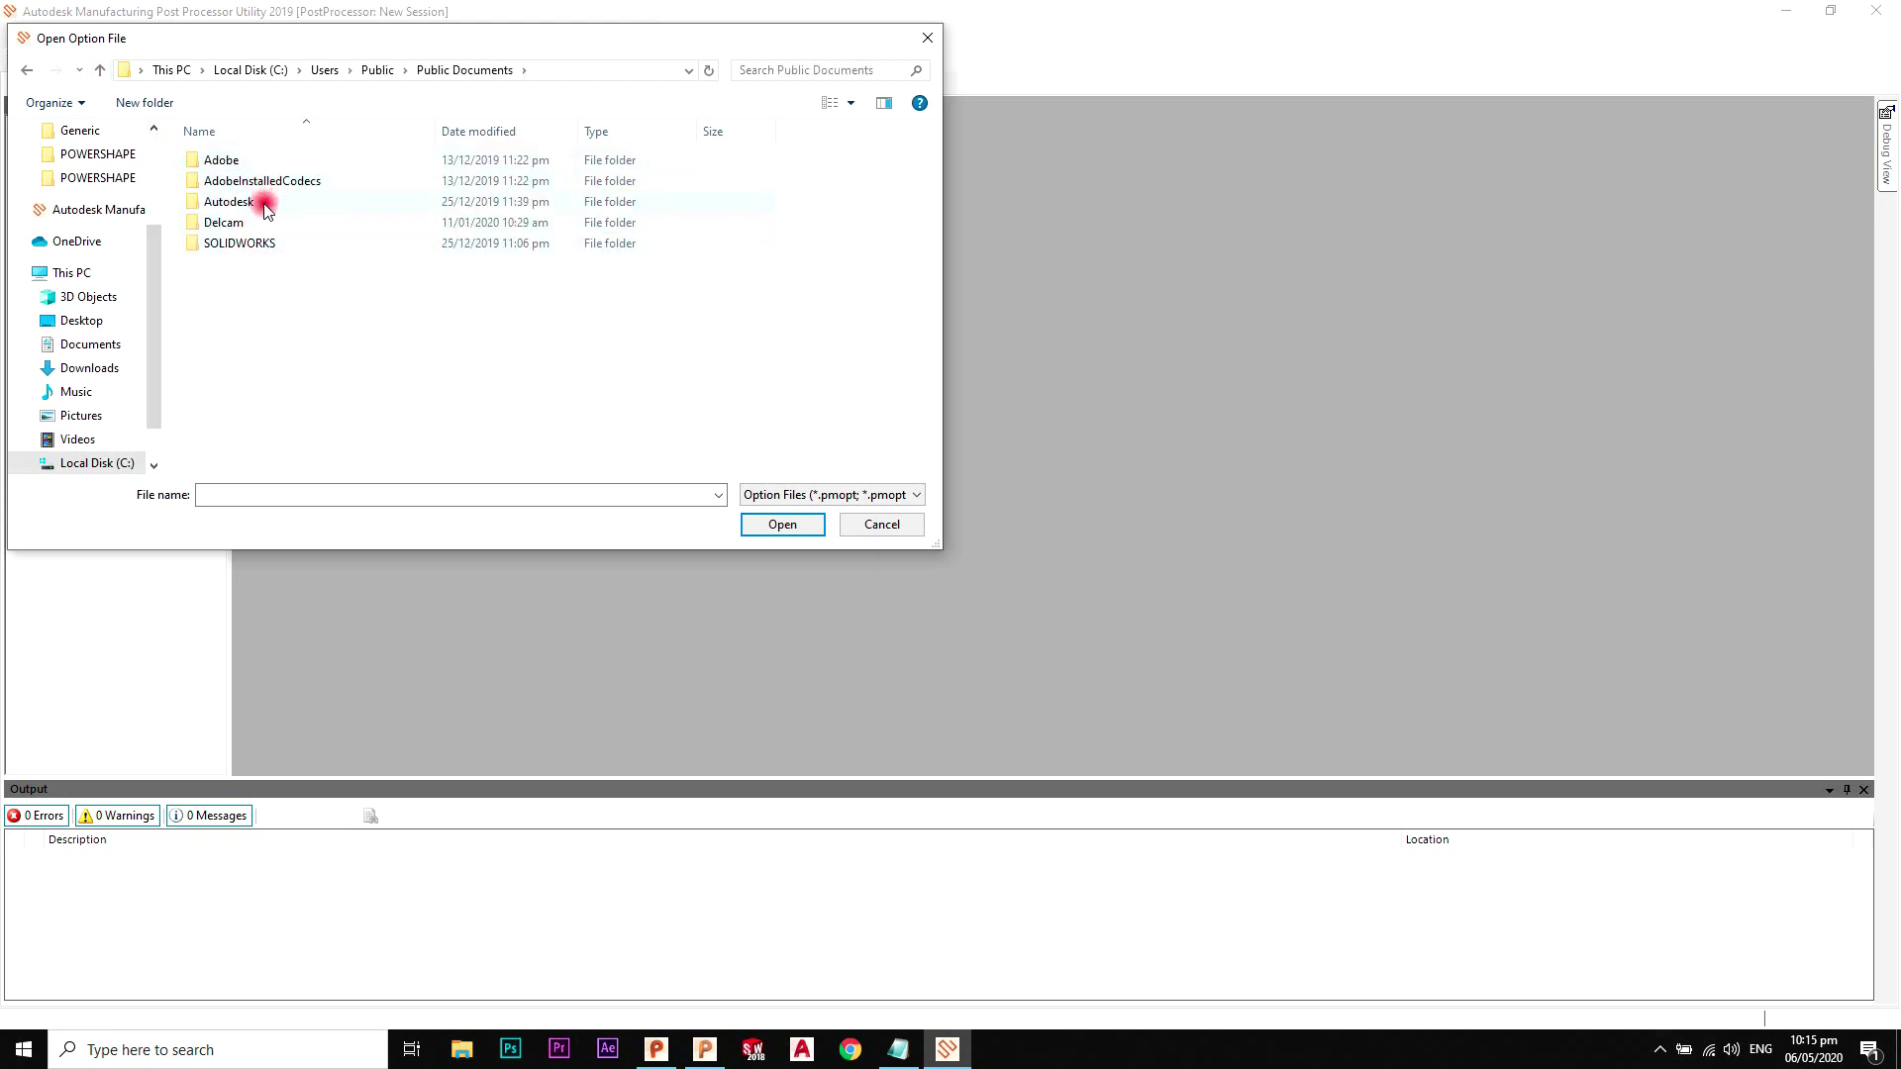
double_click(262, 200)
double_click(284, 180)
double_click(237, 160)
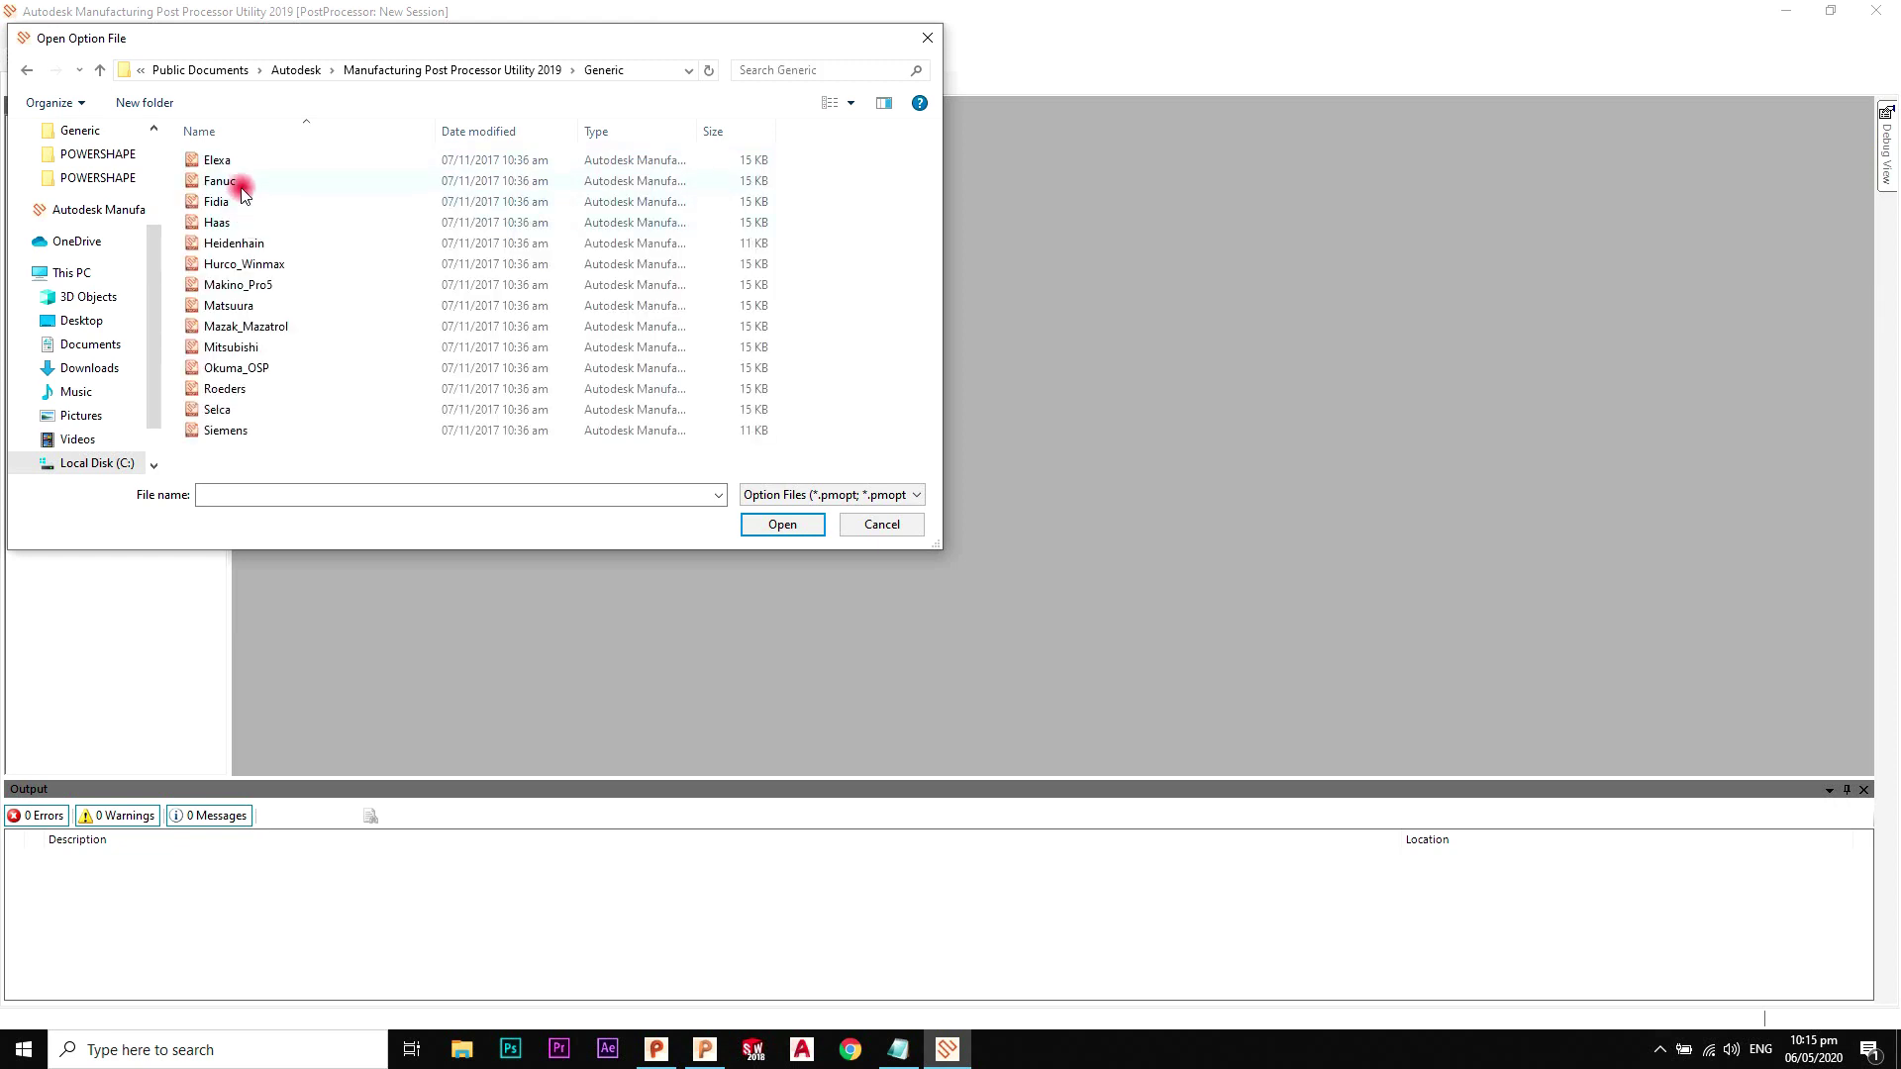
Step: Open the generic Fanuc option file in the post-processor session
mouse_move(255, 184)
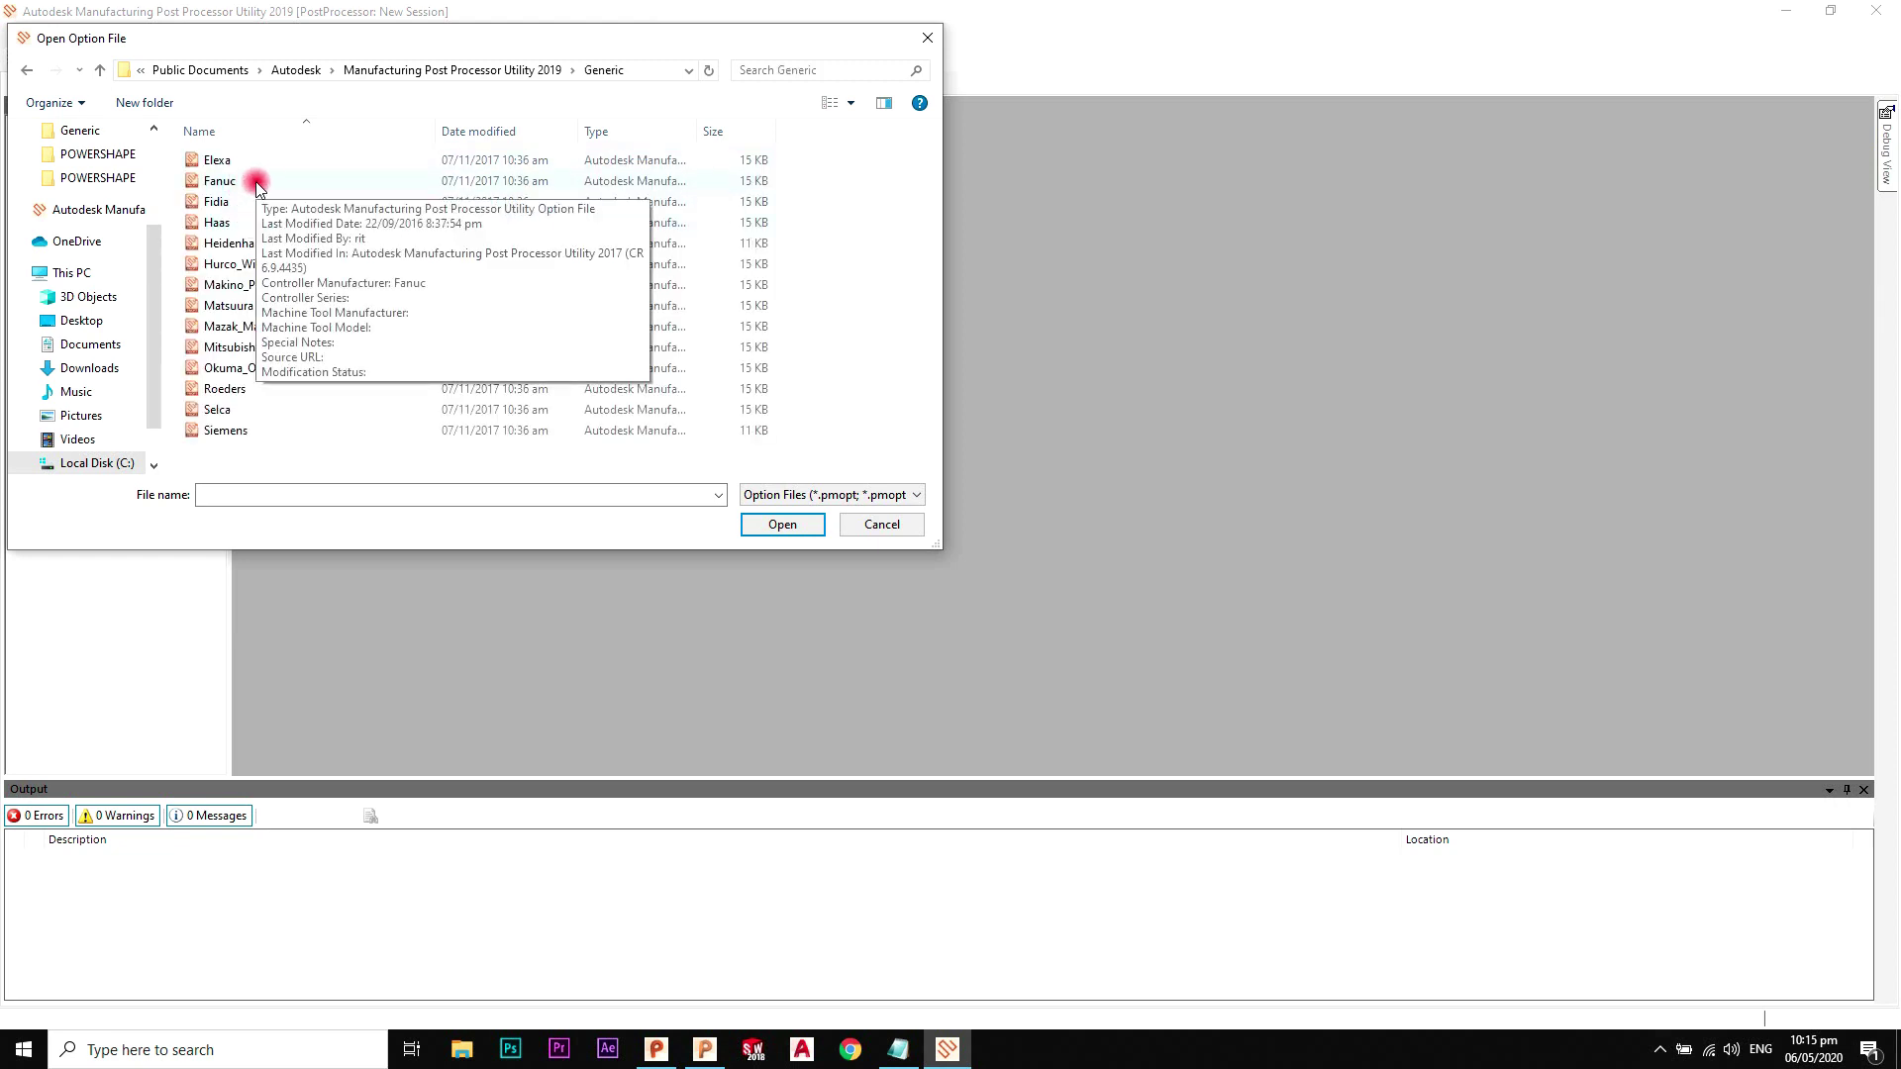
left_click(256, 184)
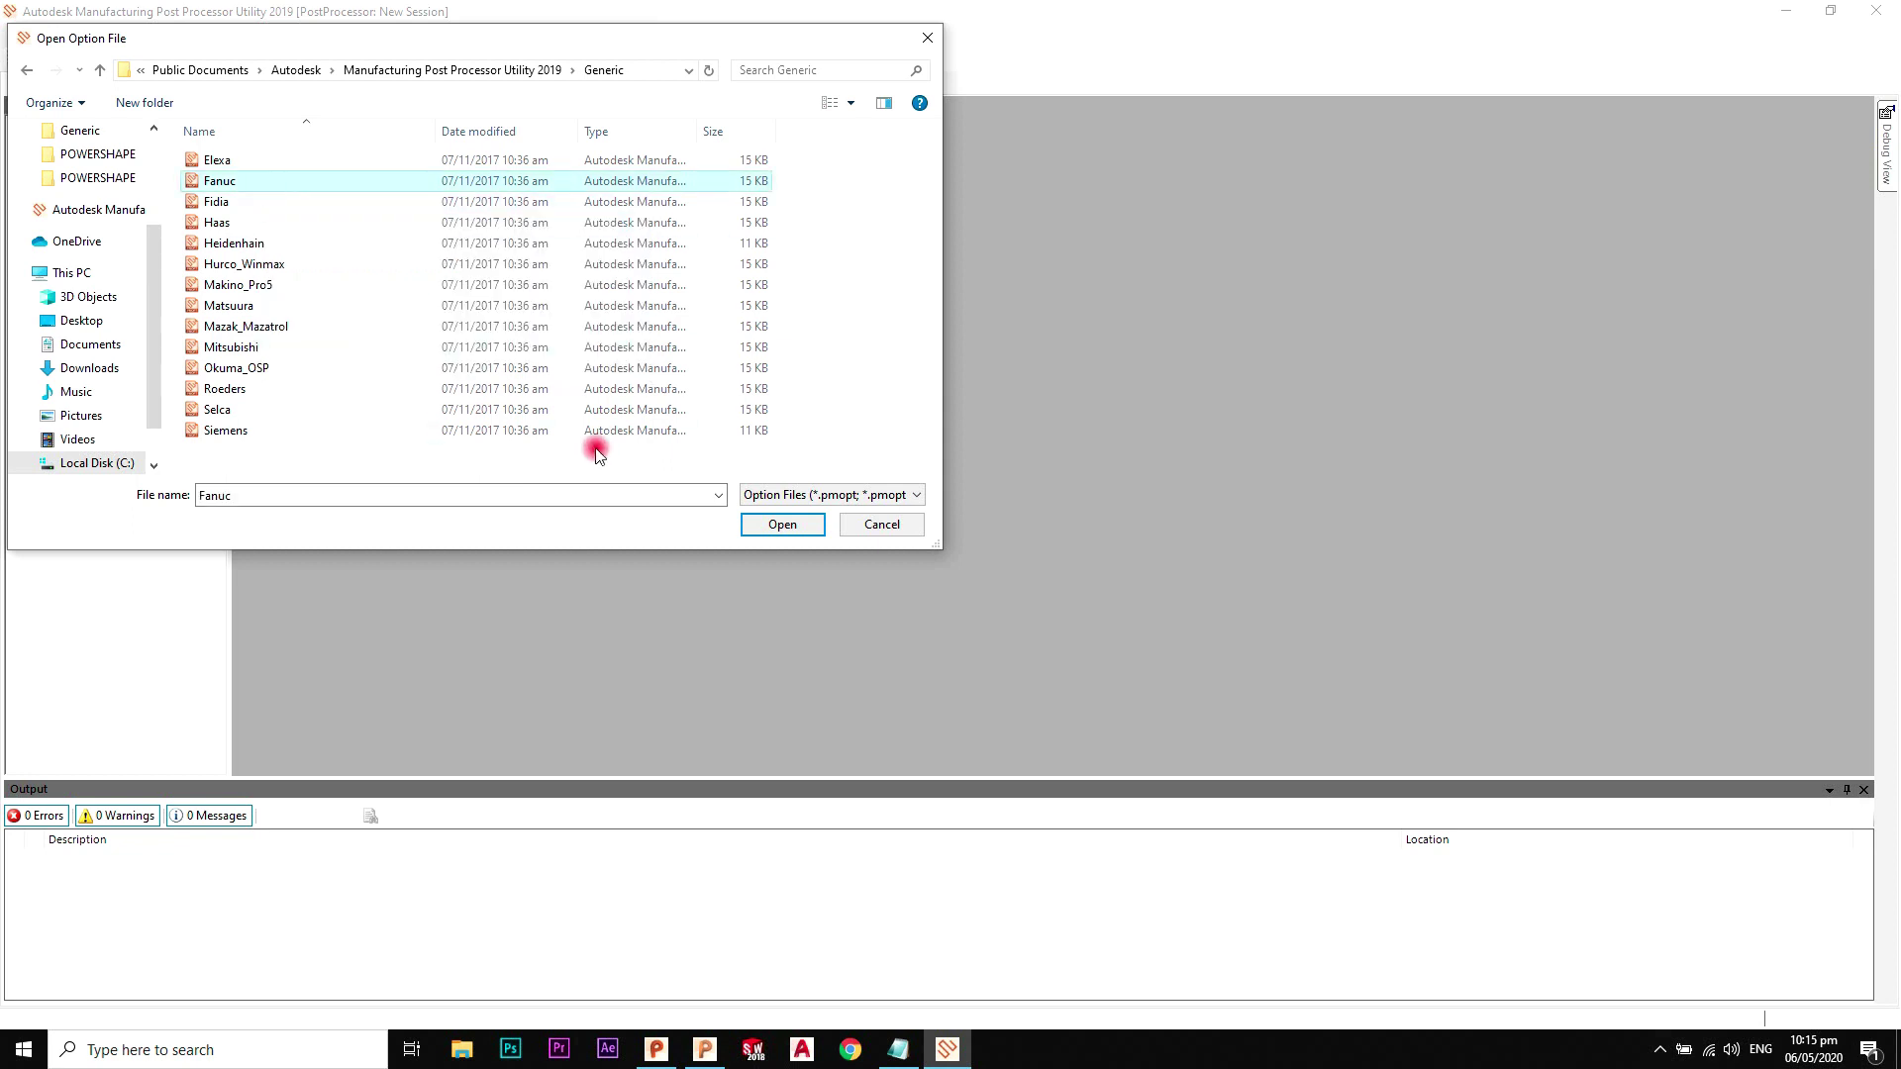
left_click(782, 525)
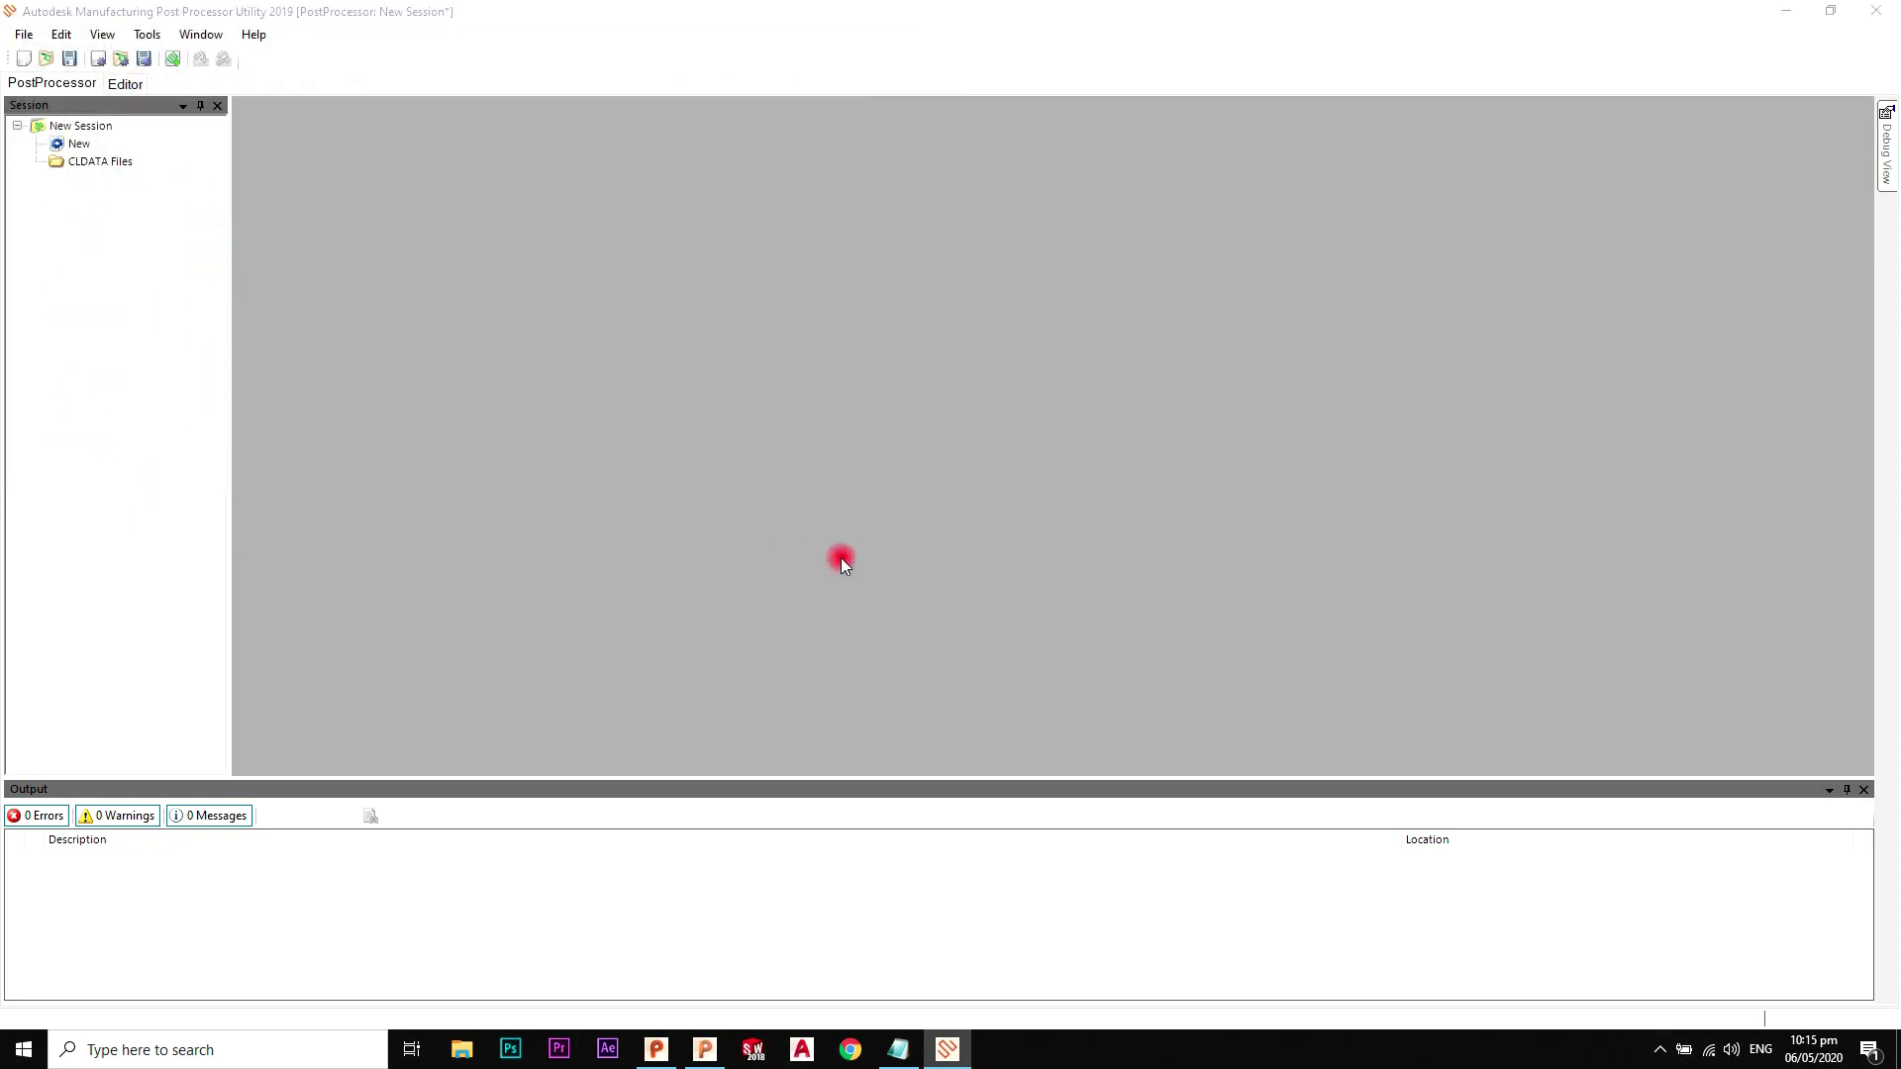
Step: Set the kinematics model to 4-Axis Table in the machine kinematics settings of the option file's editor
left_click(137, 87)
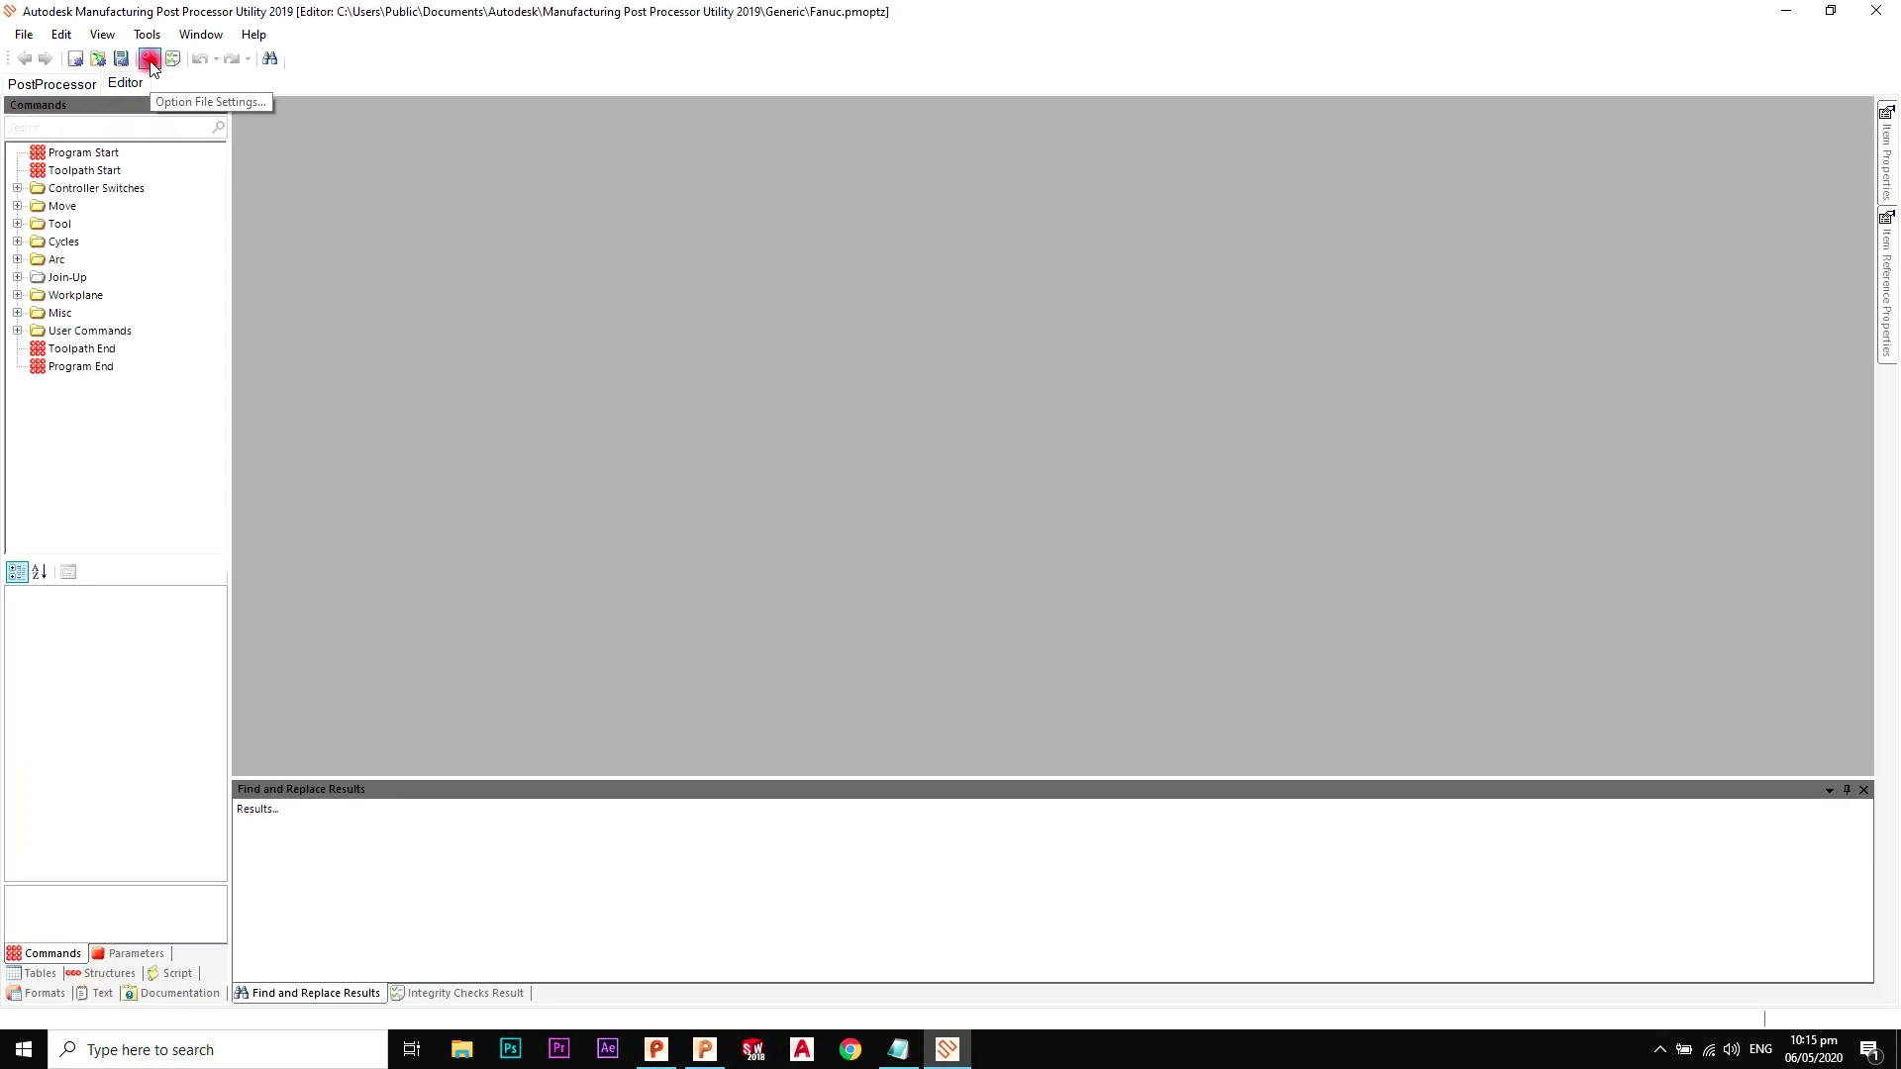
left_click(150, 61)
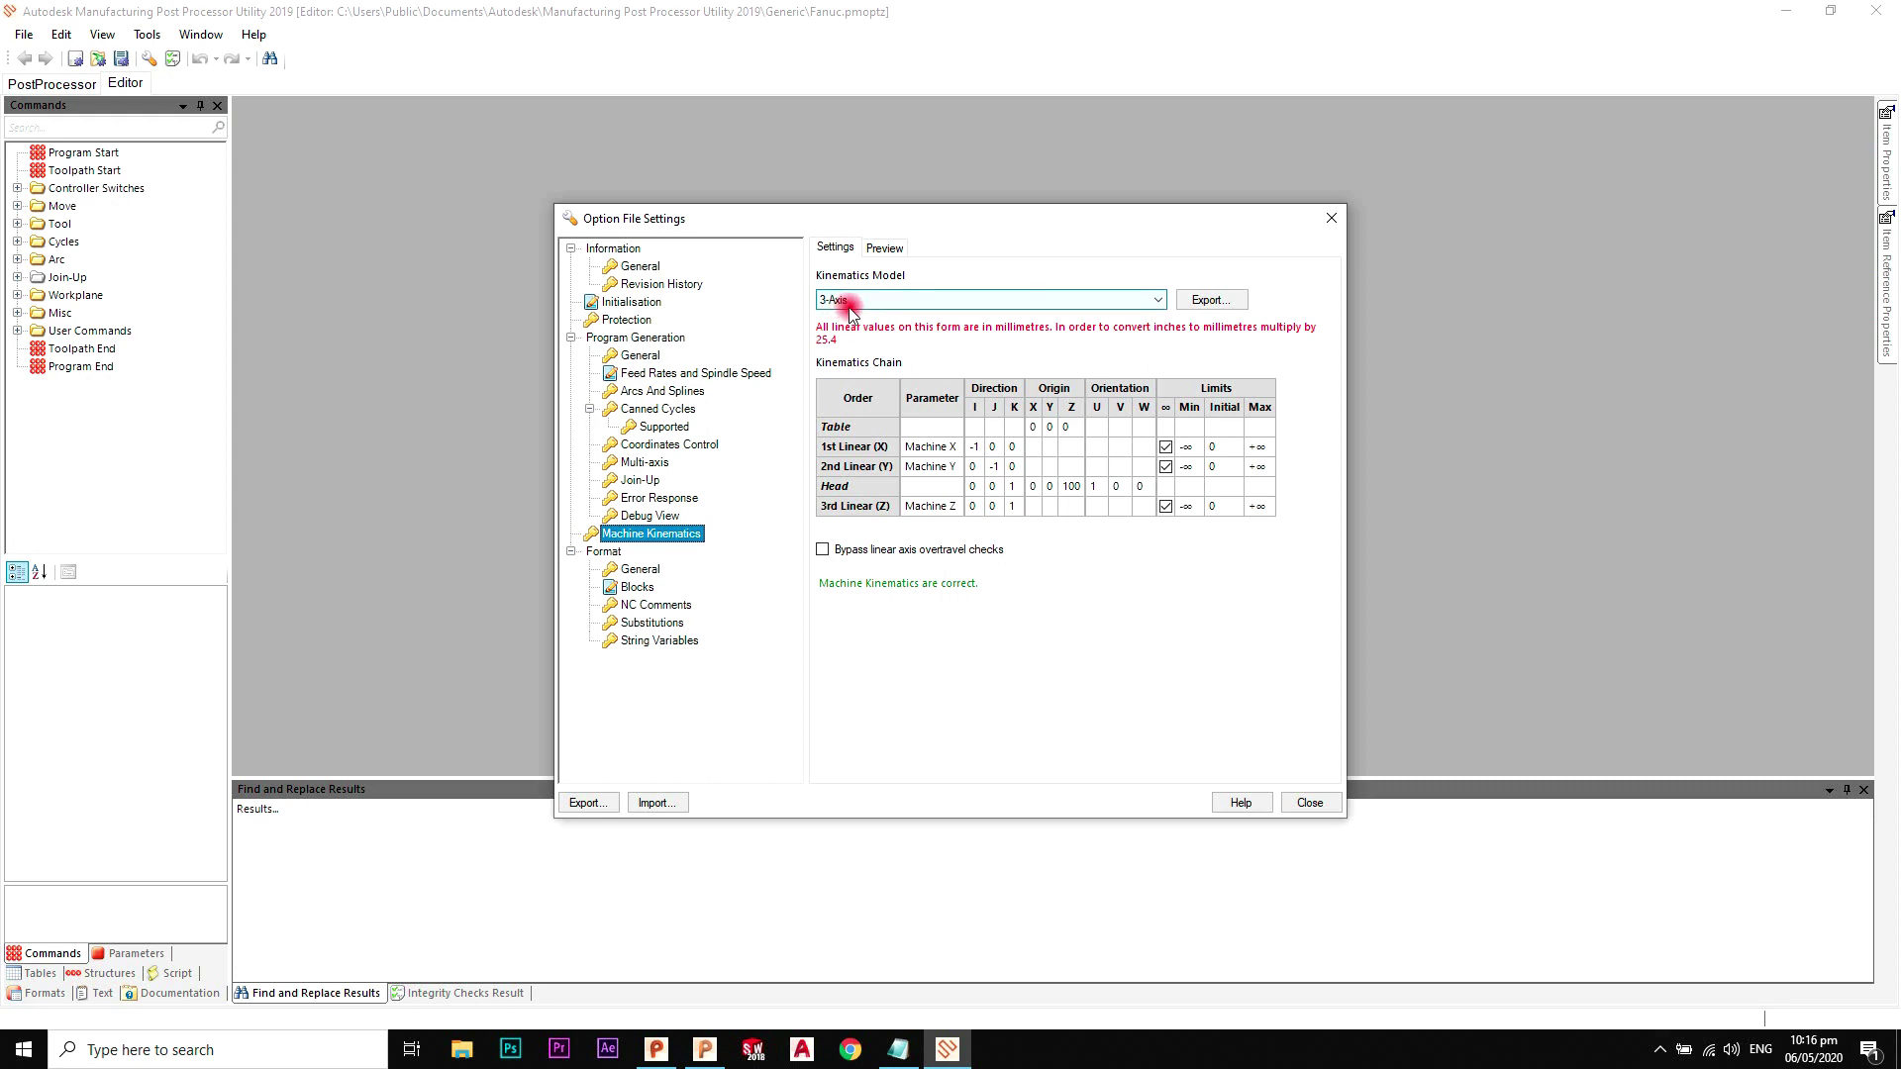
left_click(919, 301)
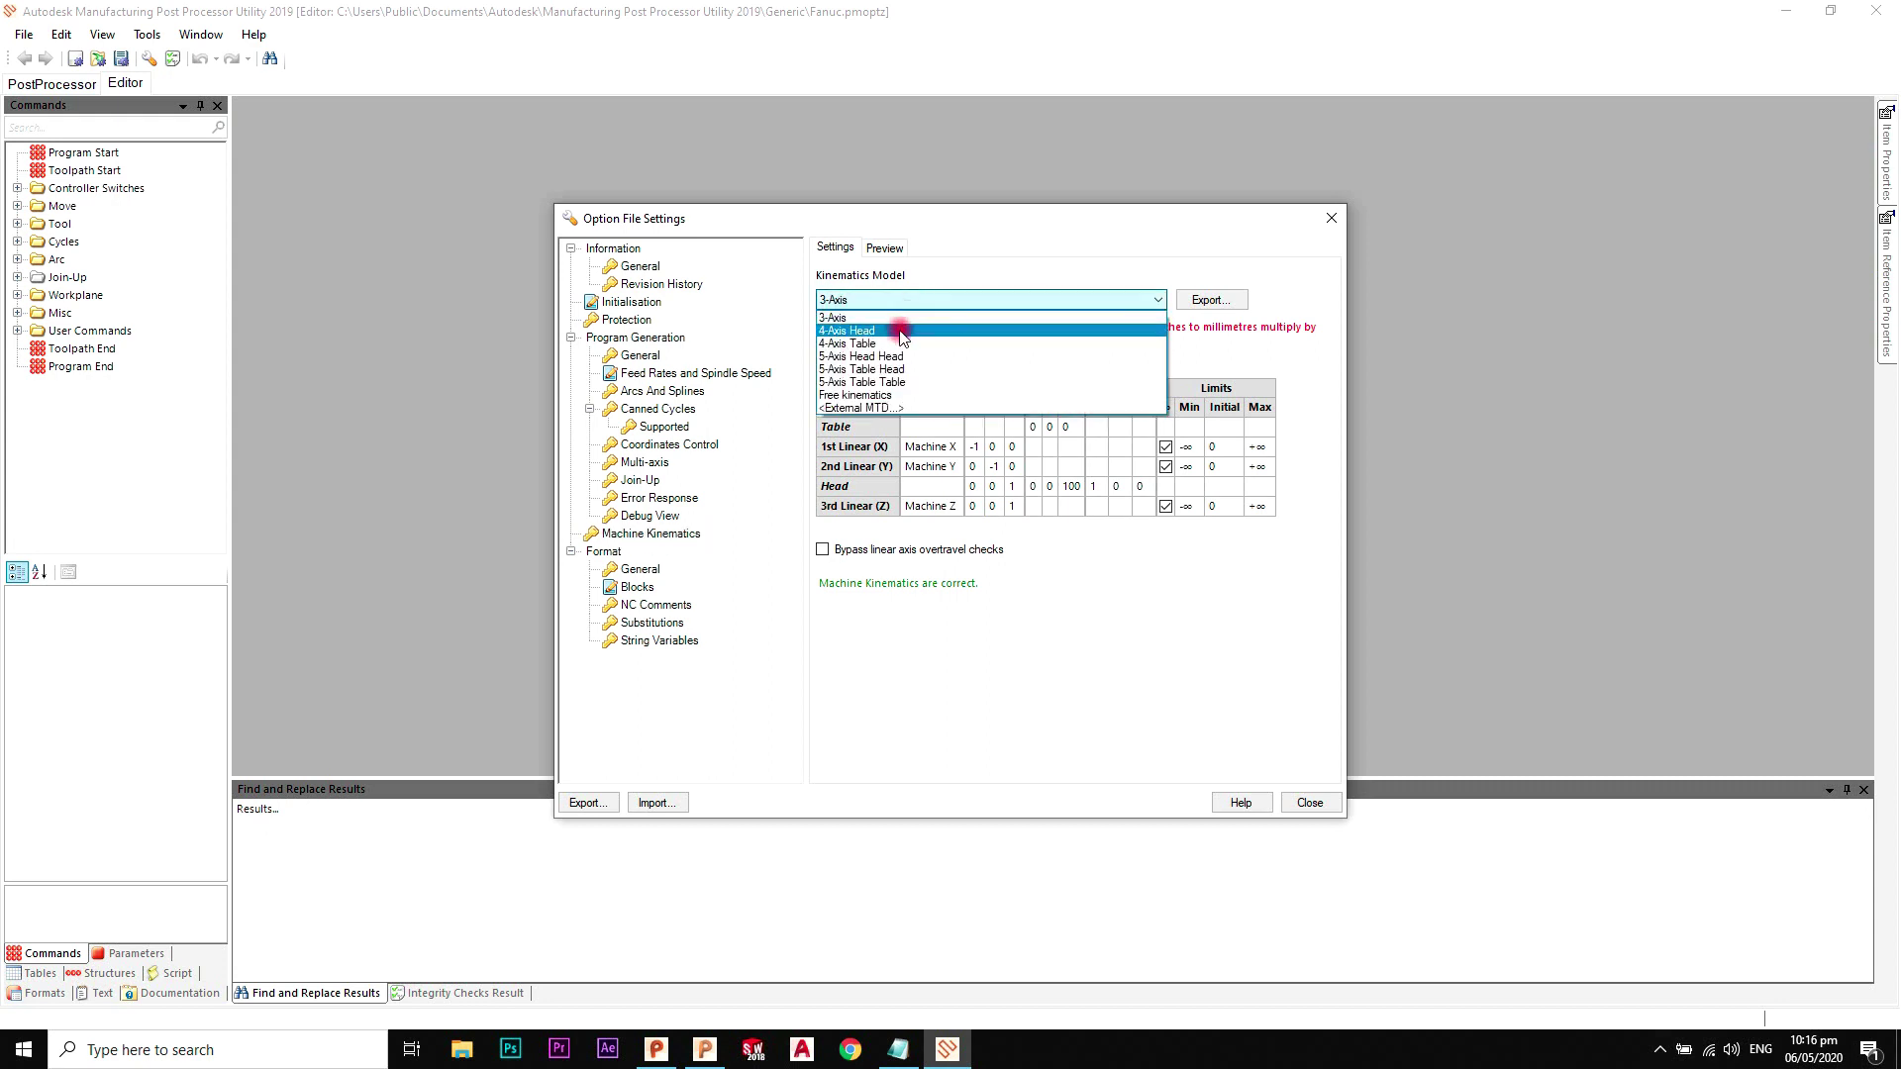
left_click(903, 343)
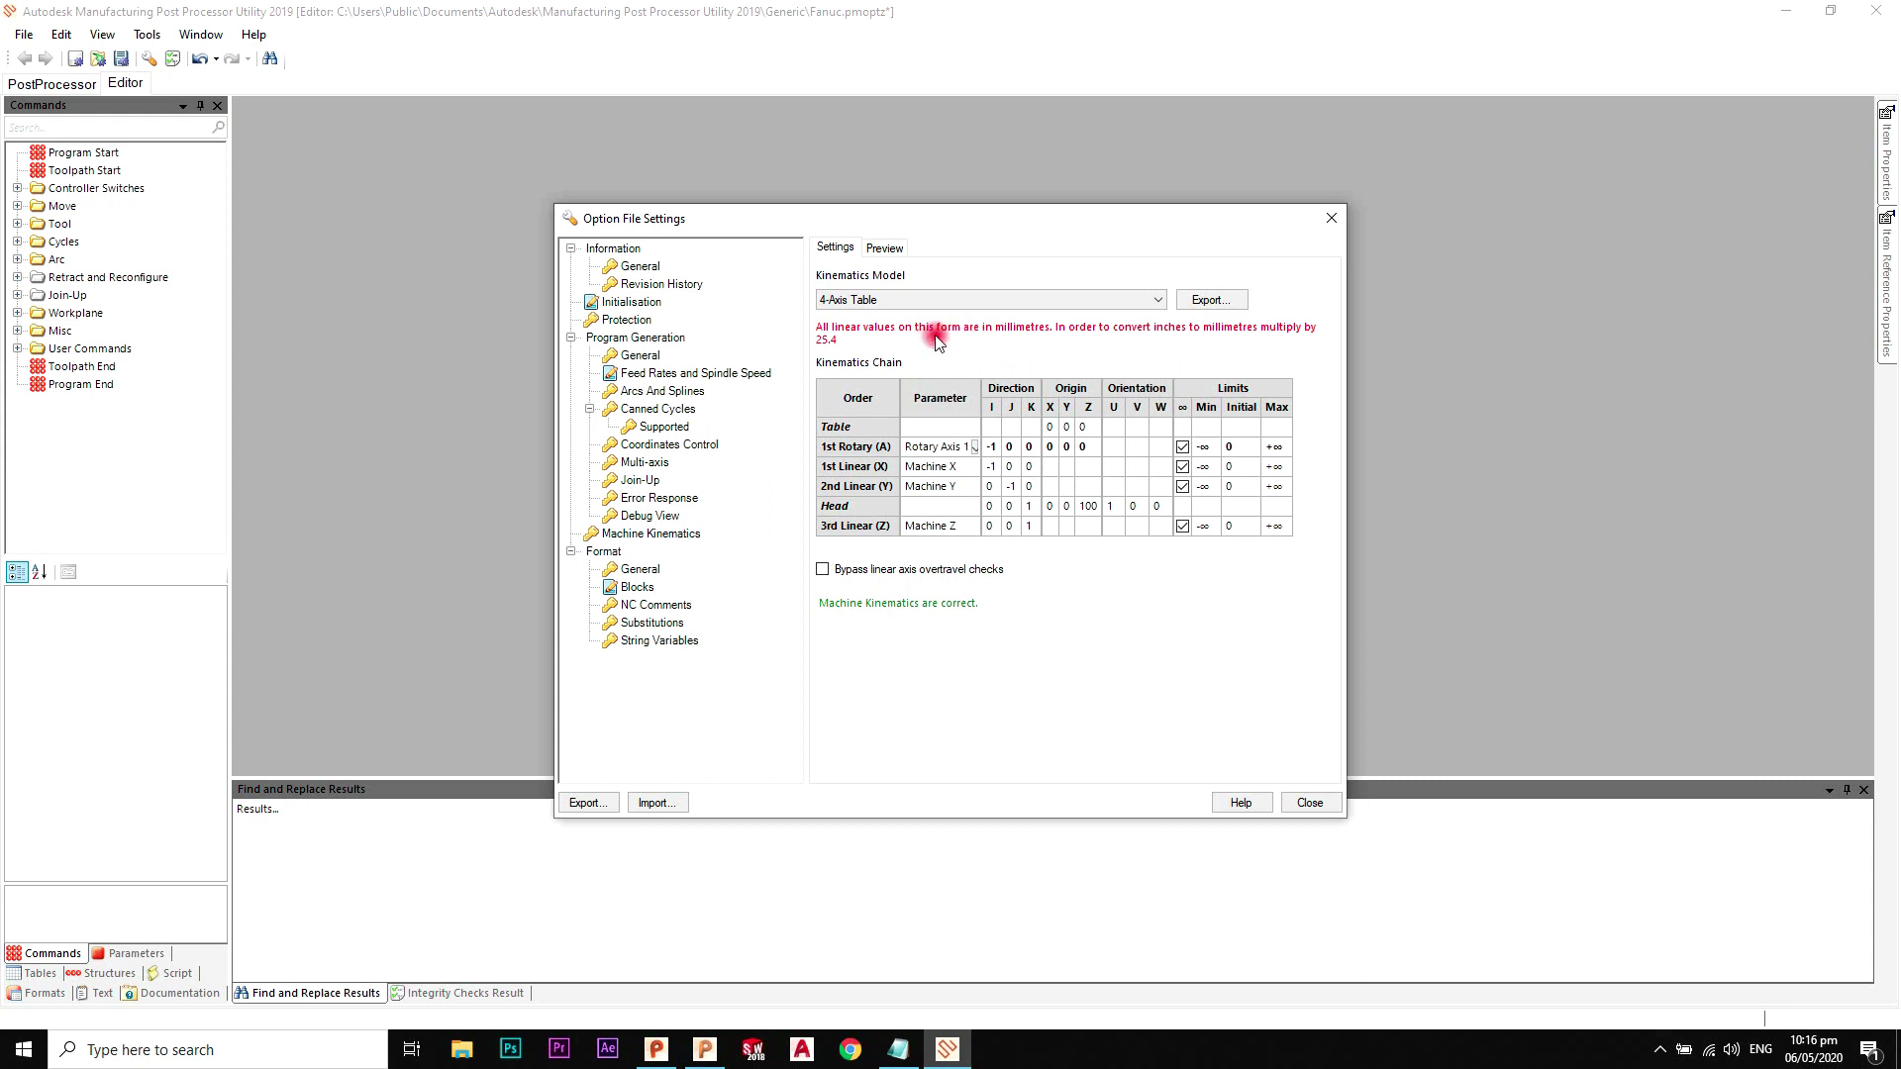
Step: Export the kinematics to the Desktop as an MTD file named 4 AXIS MACHINE TOOL and close the option file settings
left_click(1212, 302)
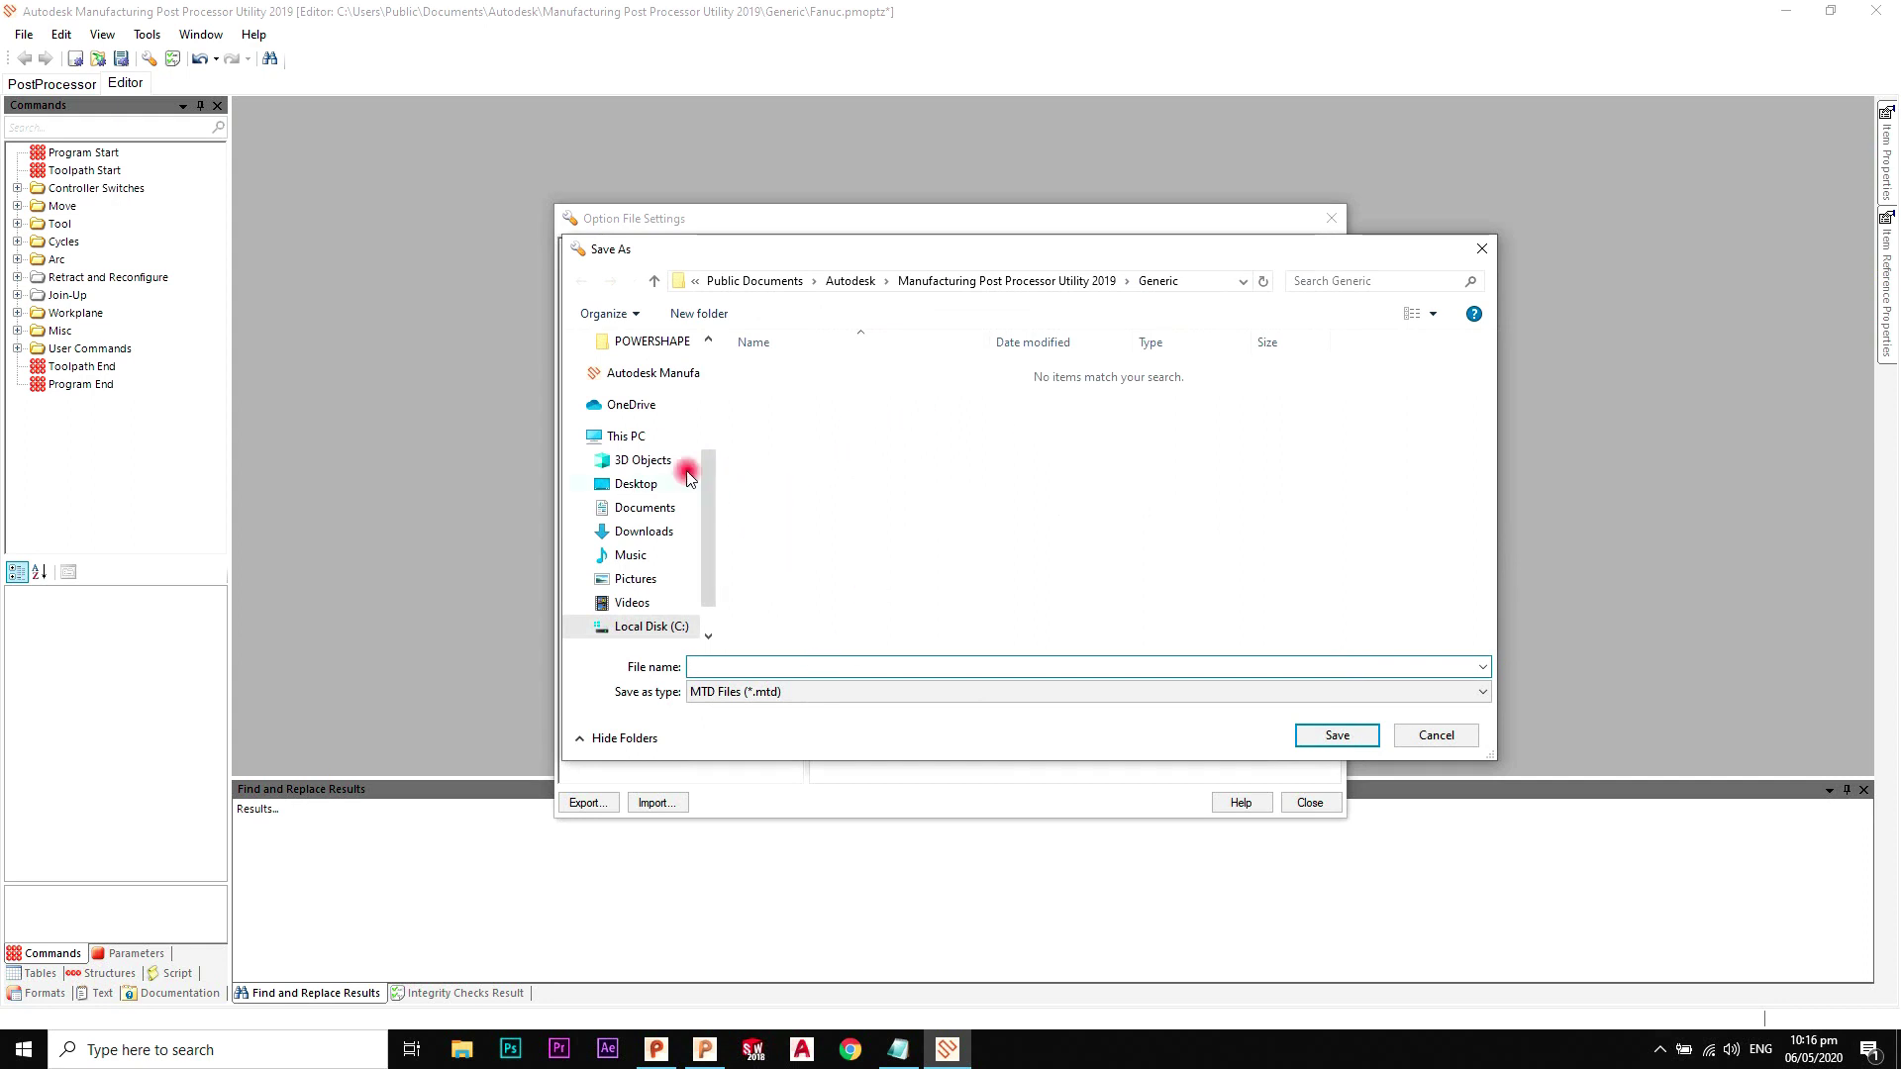
left_click(654, 481)
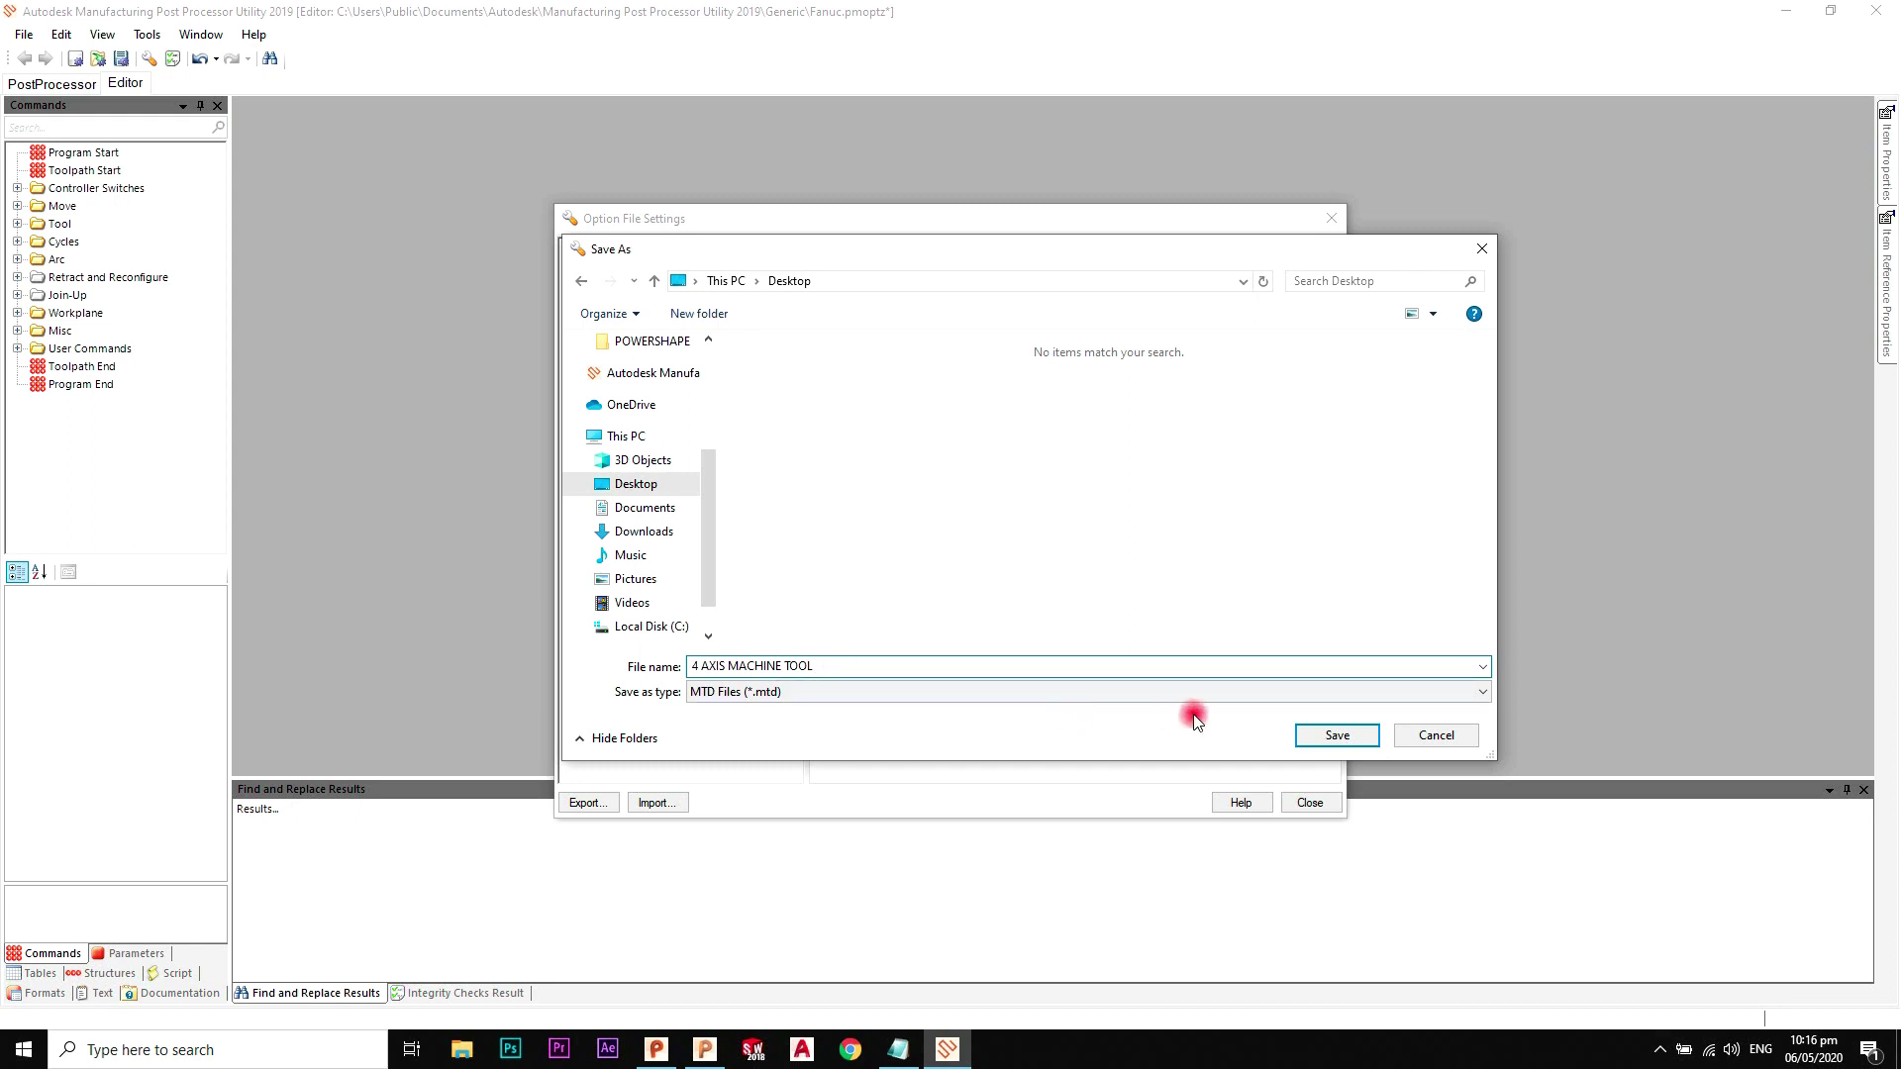
left_click(1317, 735)
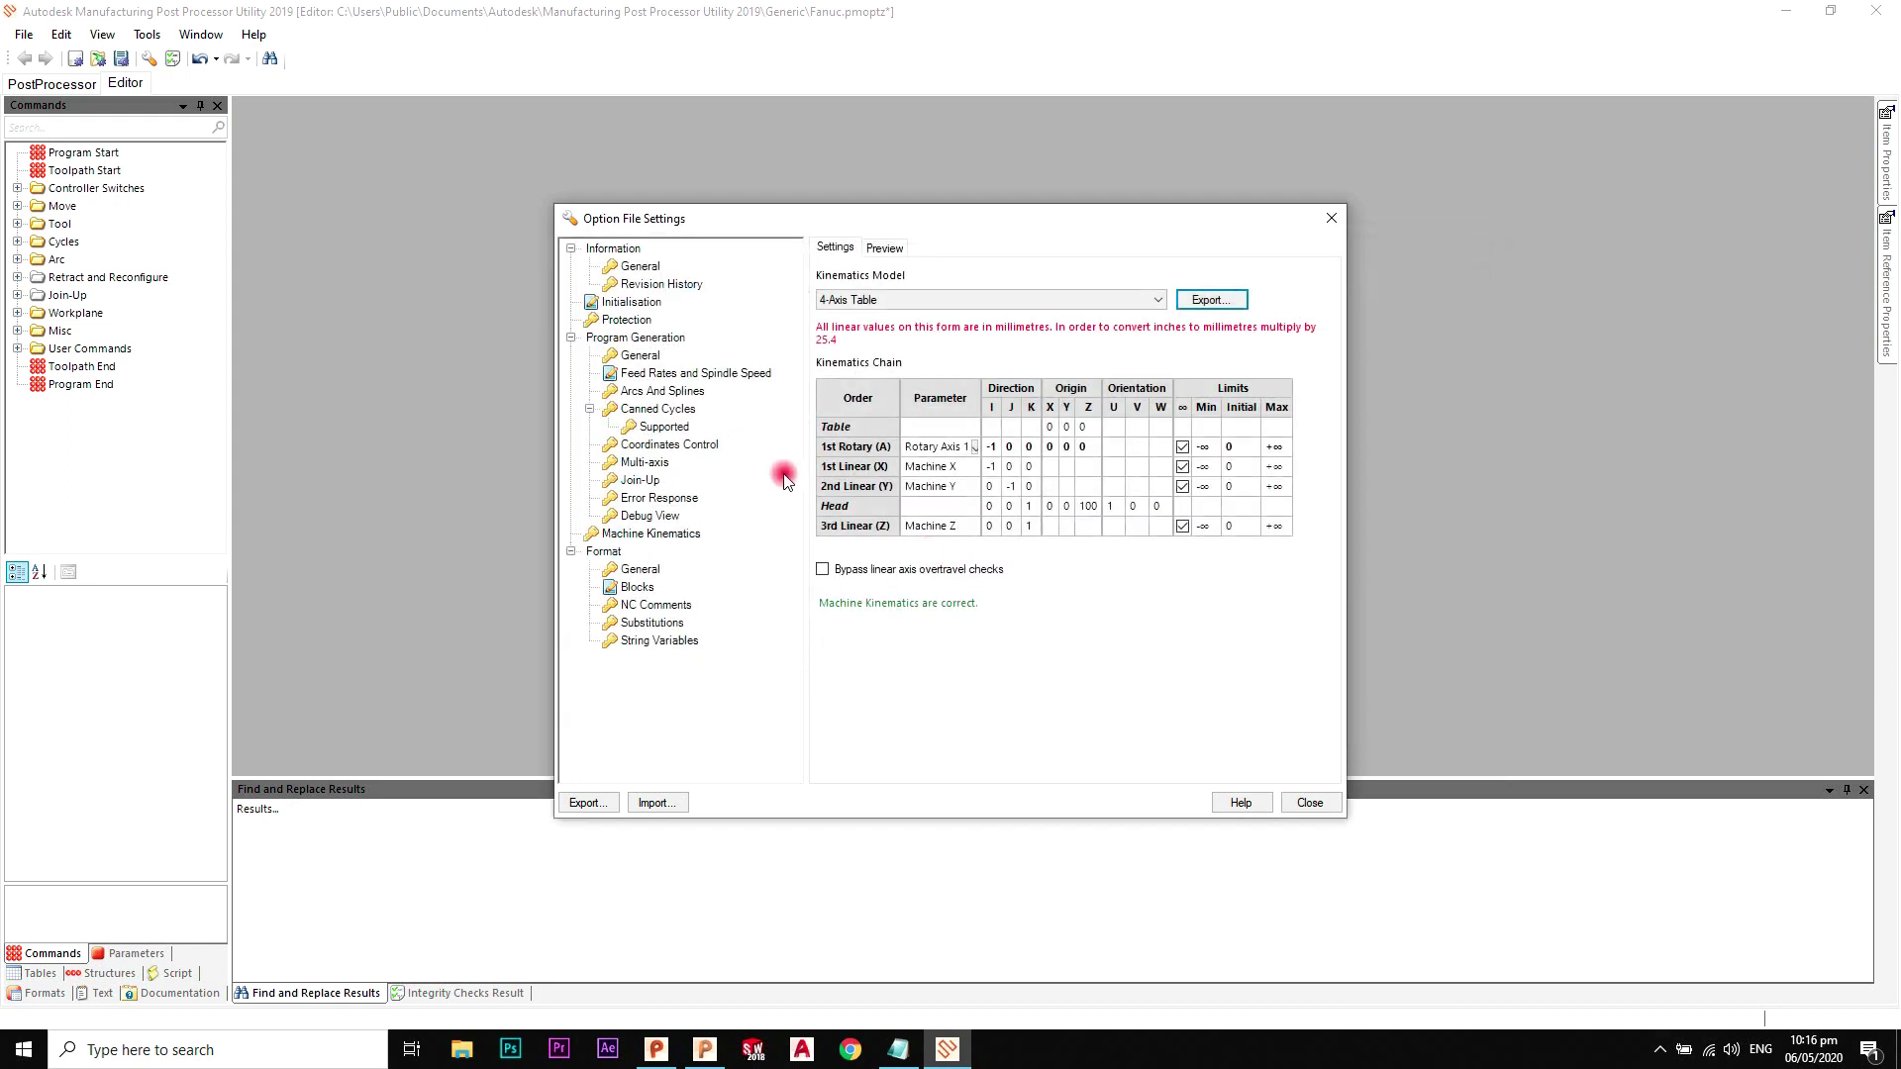
left_click(1307, 802)
Step: Delete the Y parameter from the Move Rapid command's block
left_click(18, 207)
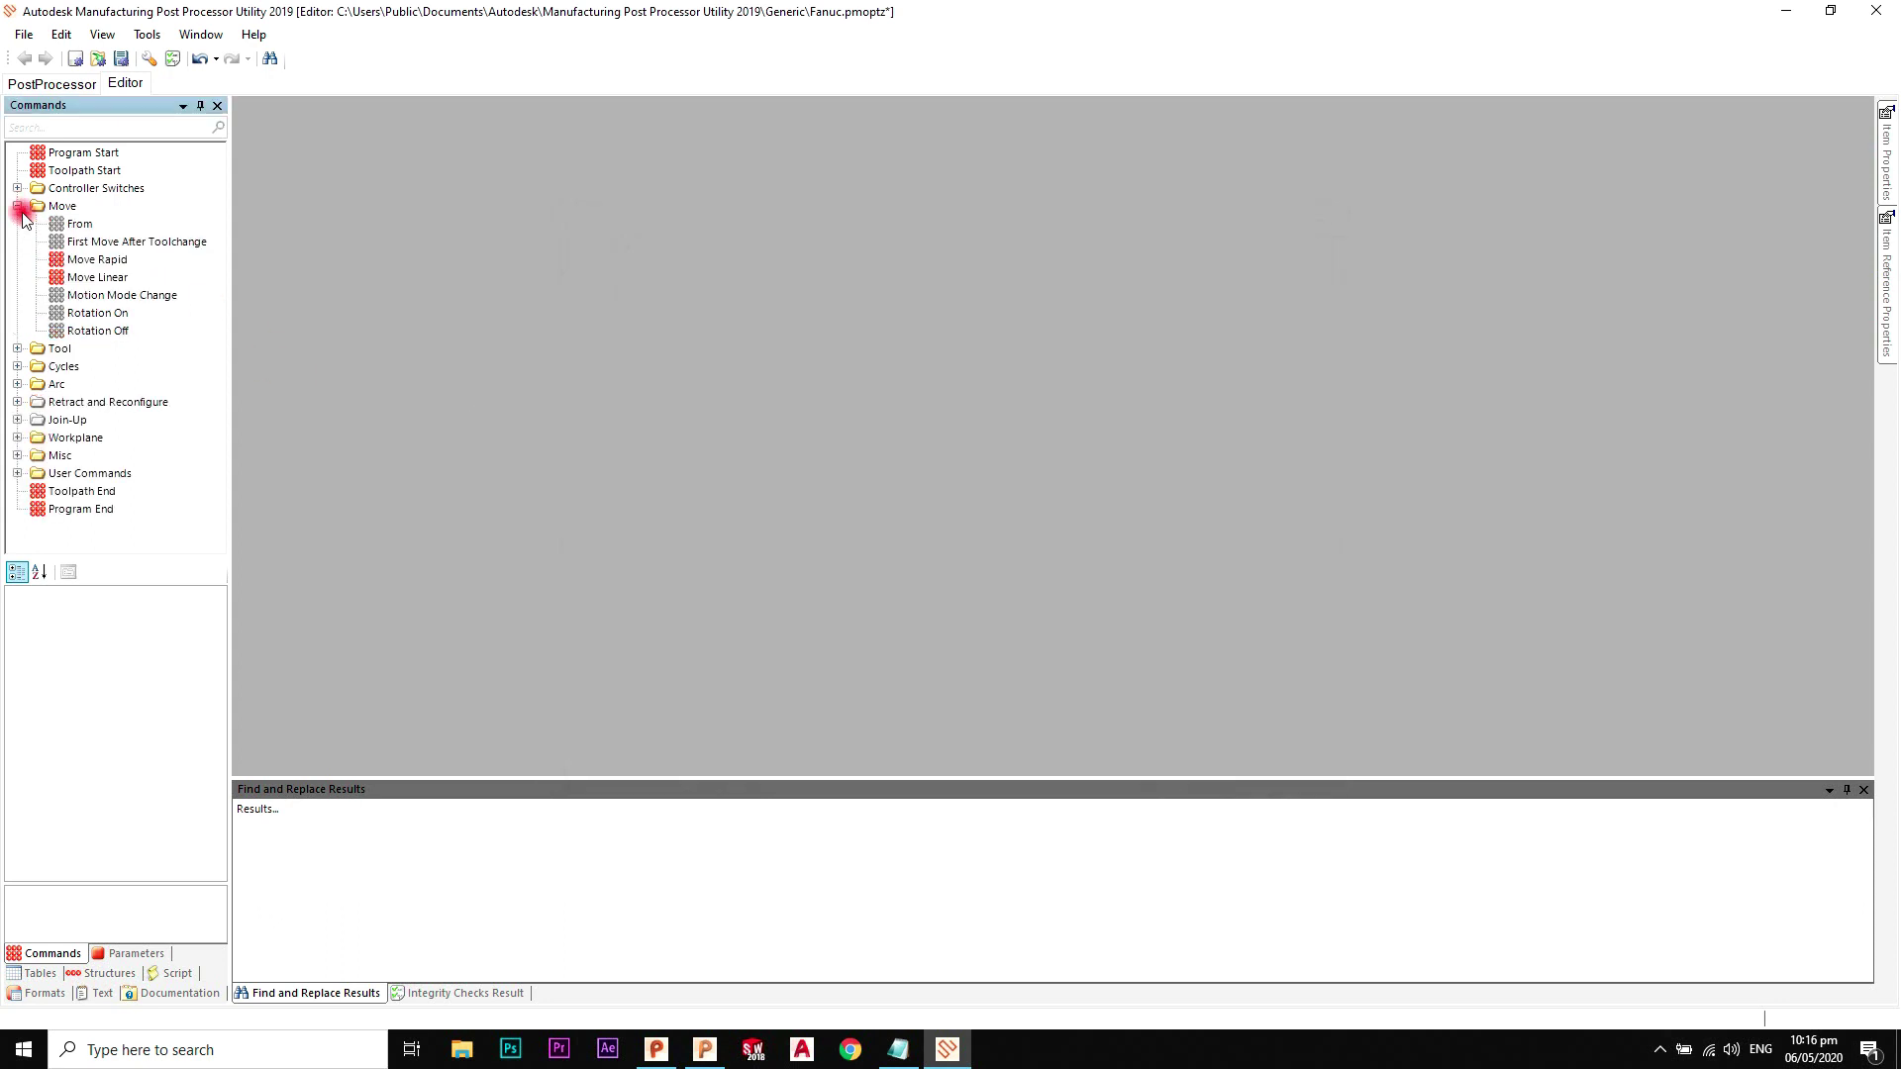
left_click(94, 259)
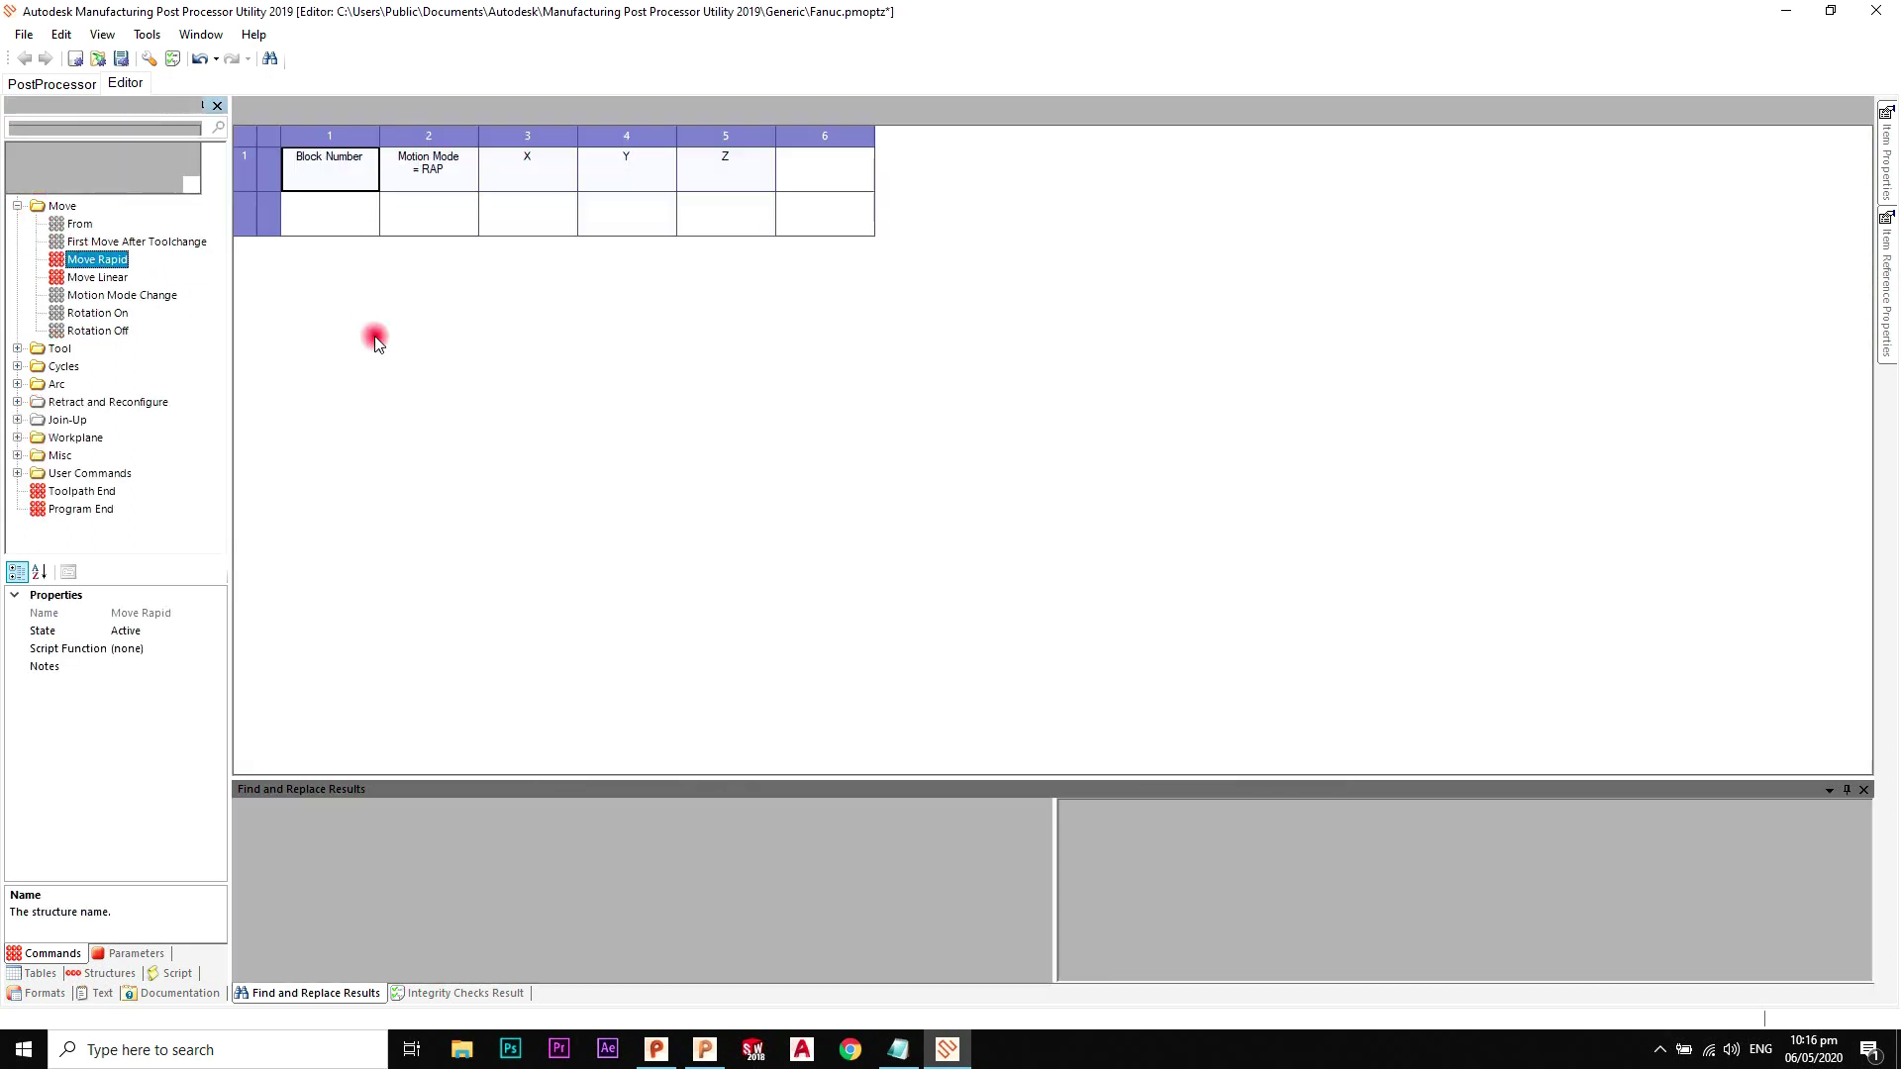
left_click(653, 188)
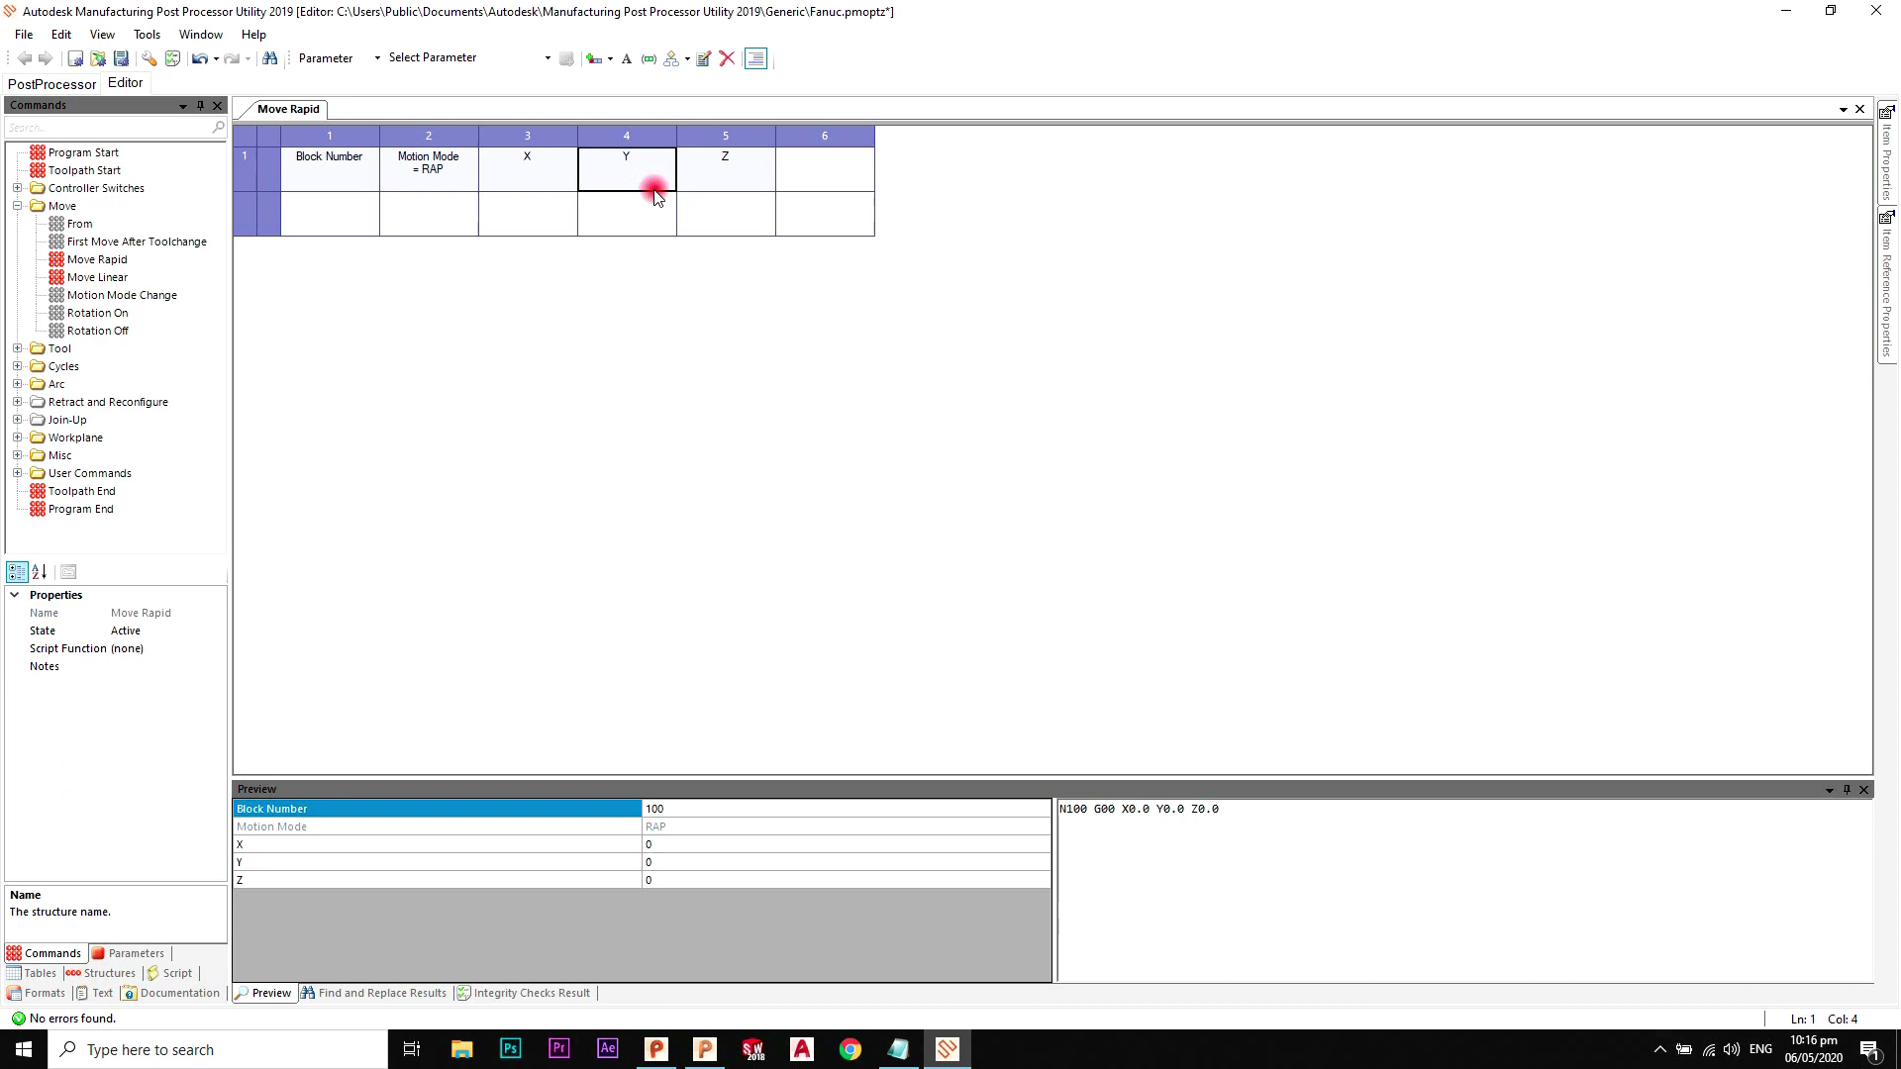
left_click(727, 58)
Step: Add the Rotary Axis 1 parameter after Z in the Move Rapid block
left_click(733, 170)
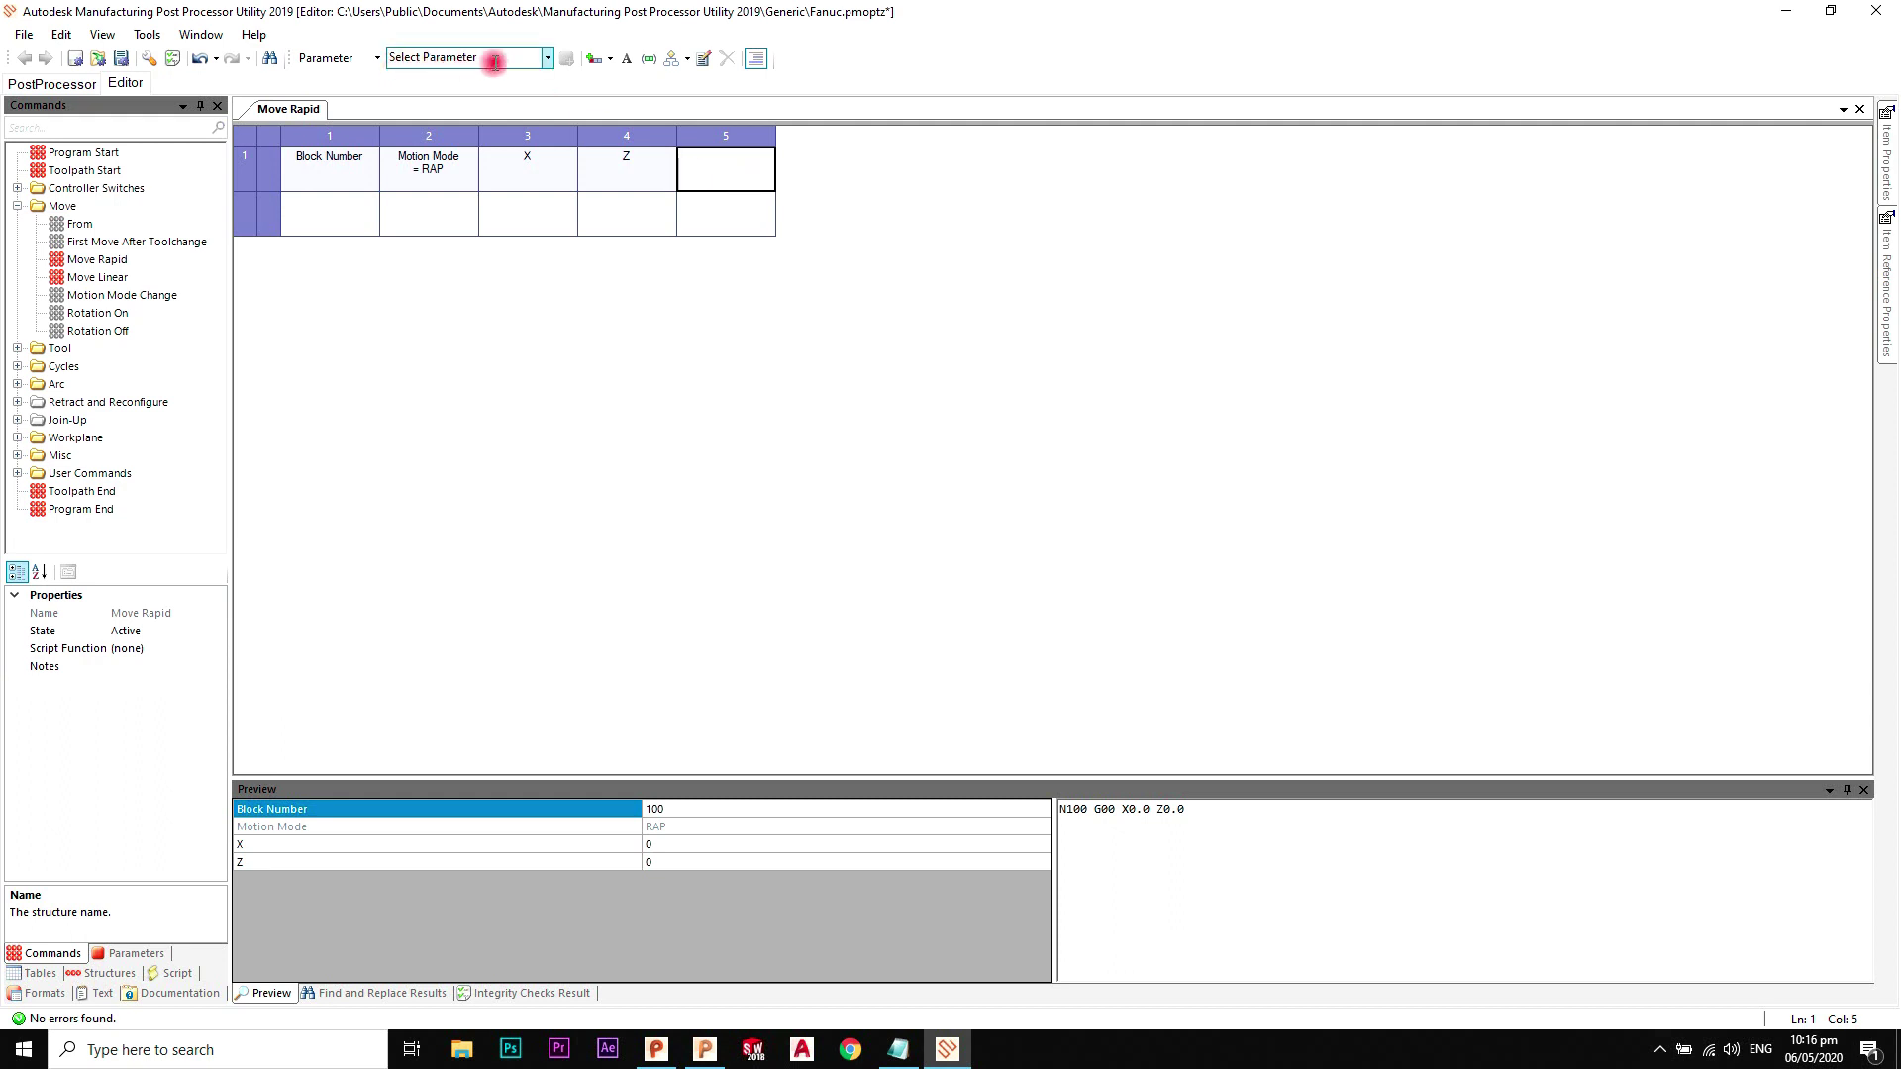
left_click(544, 59)
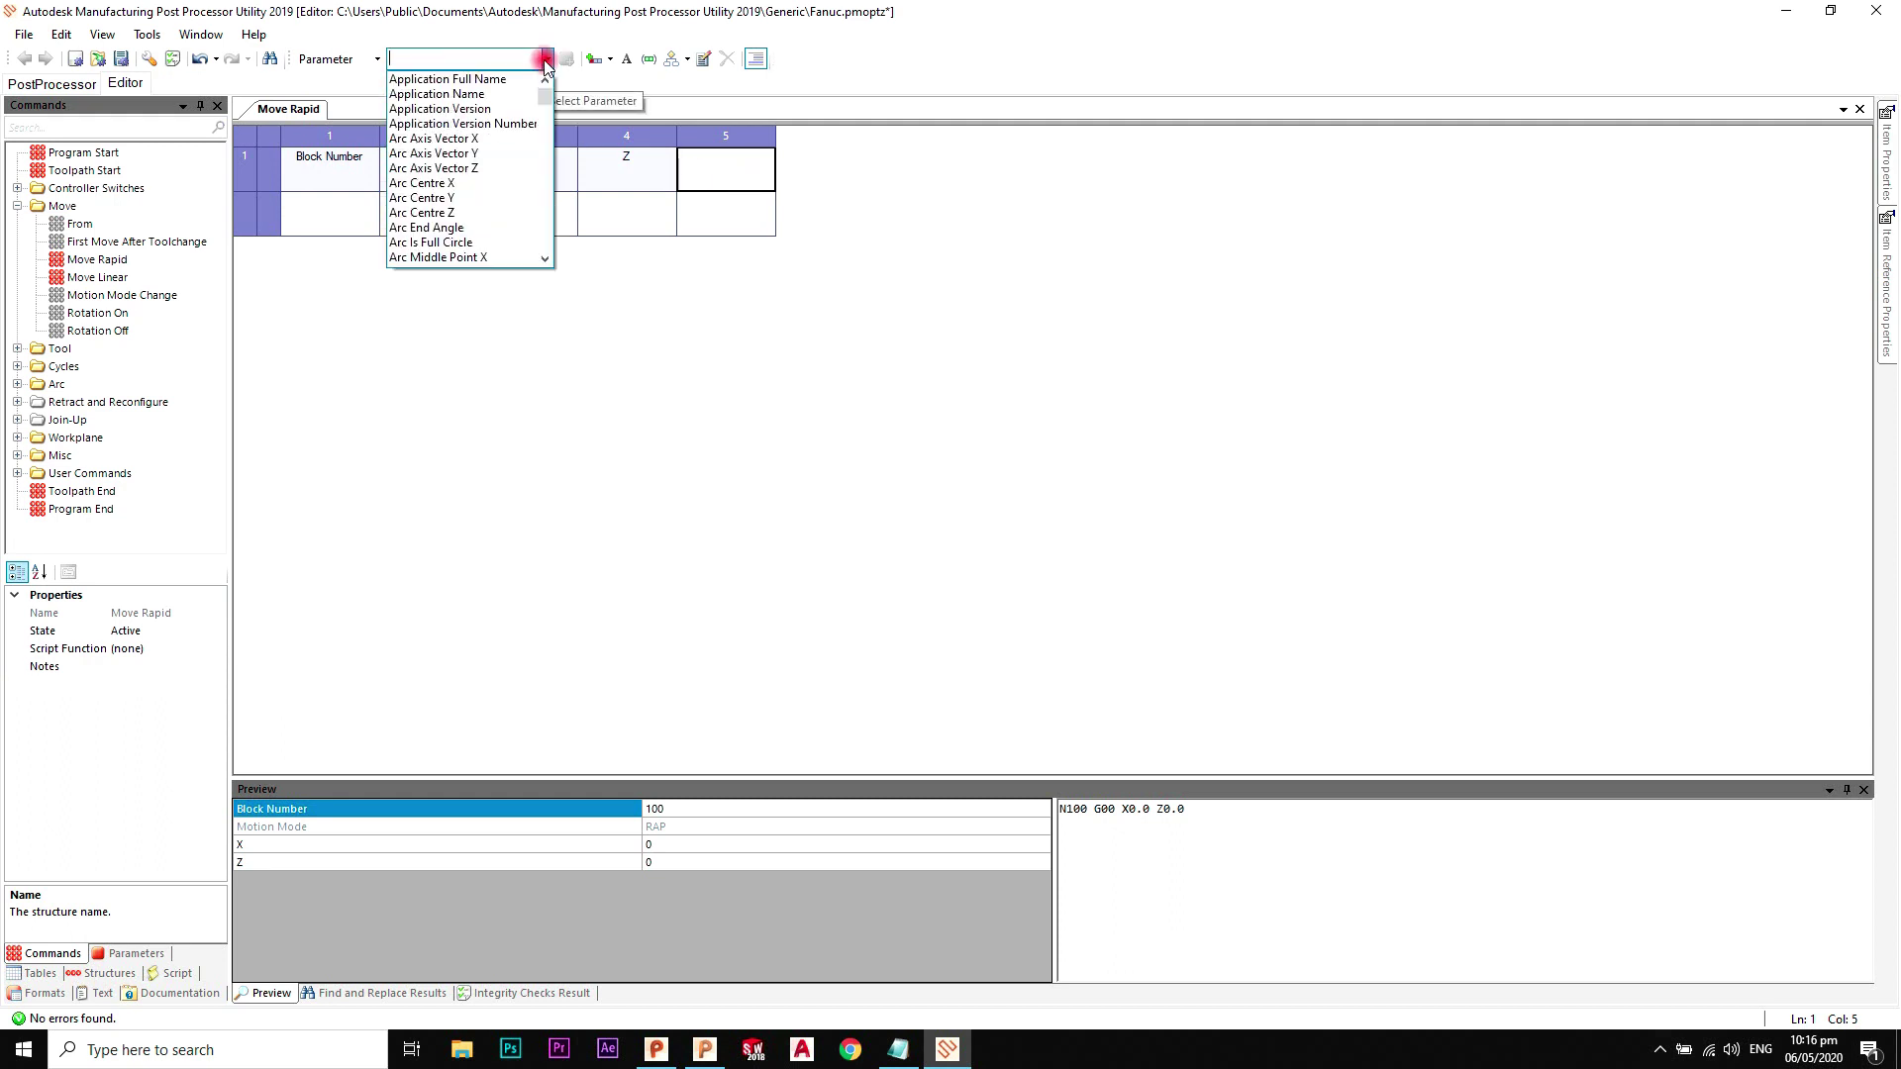
type("ROTARY")
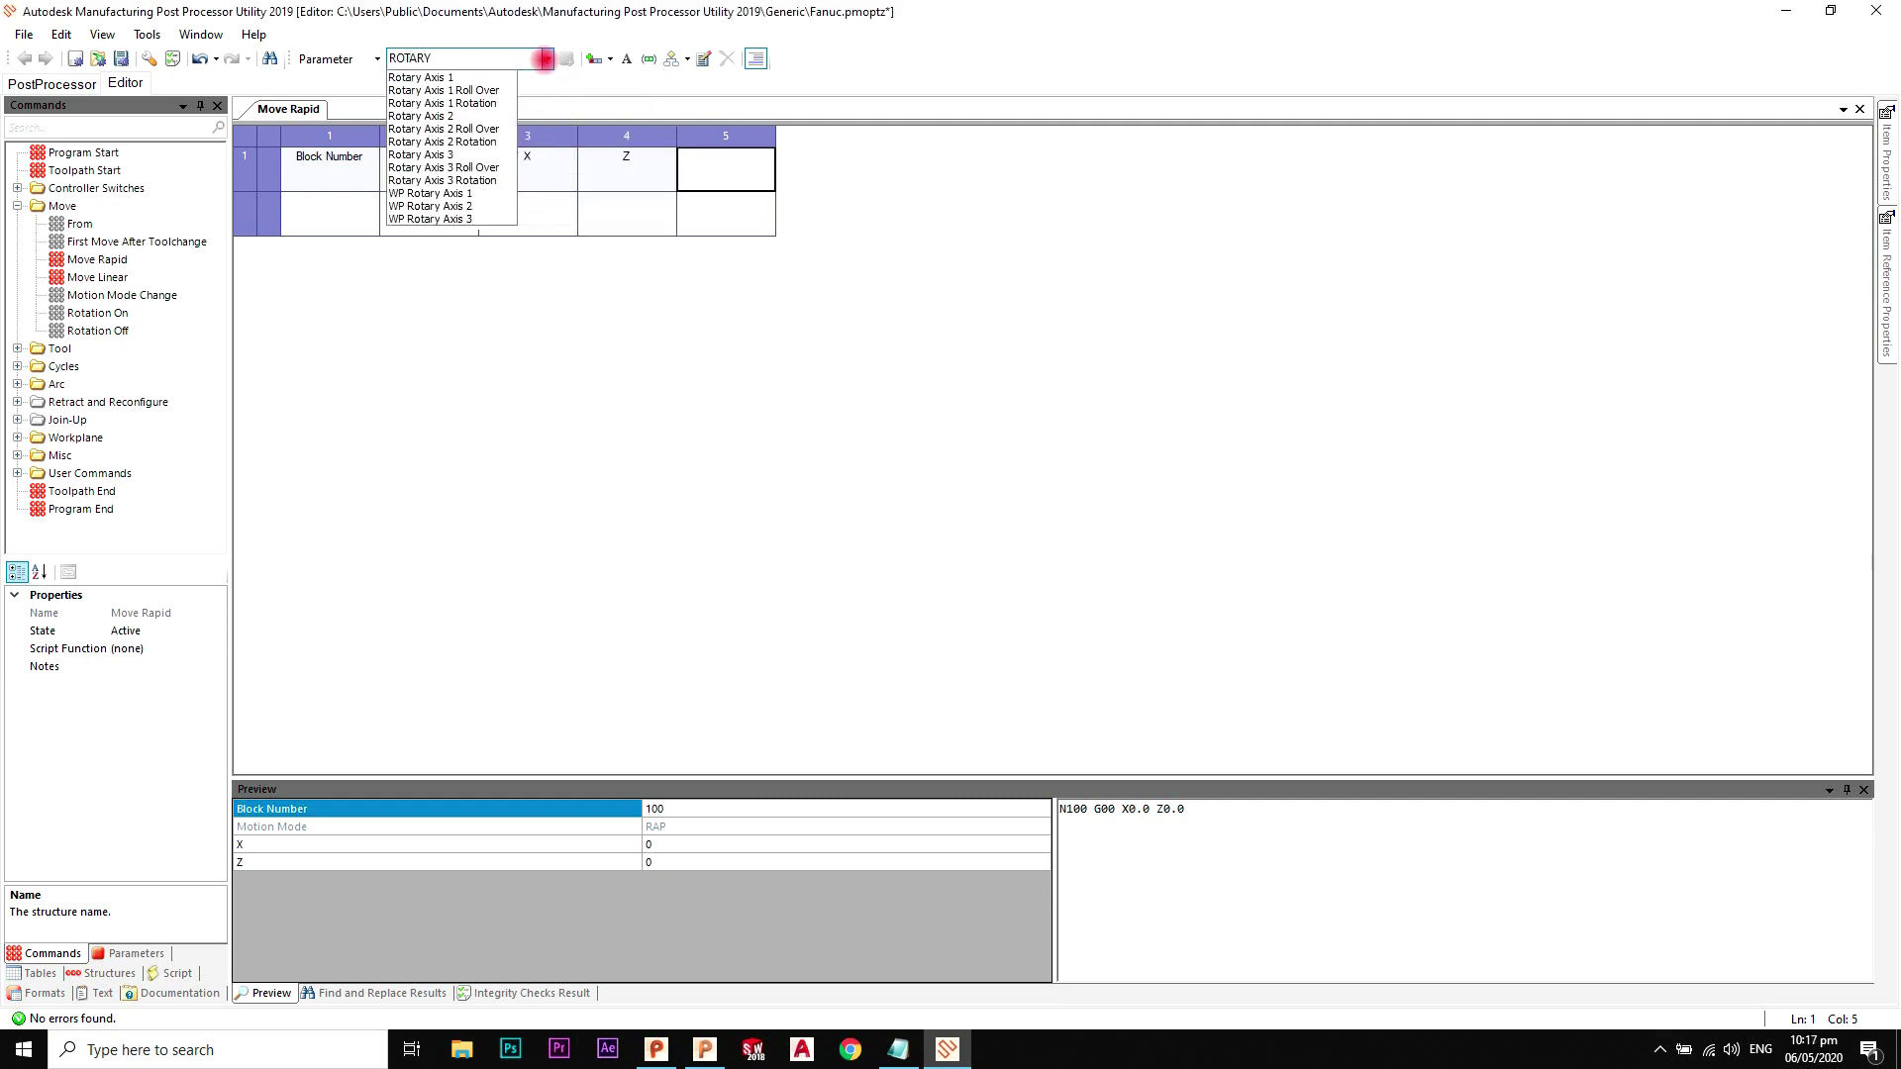
key("Down")
key("Return")
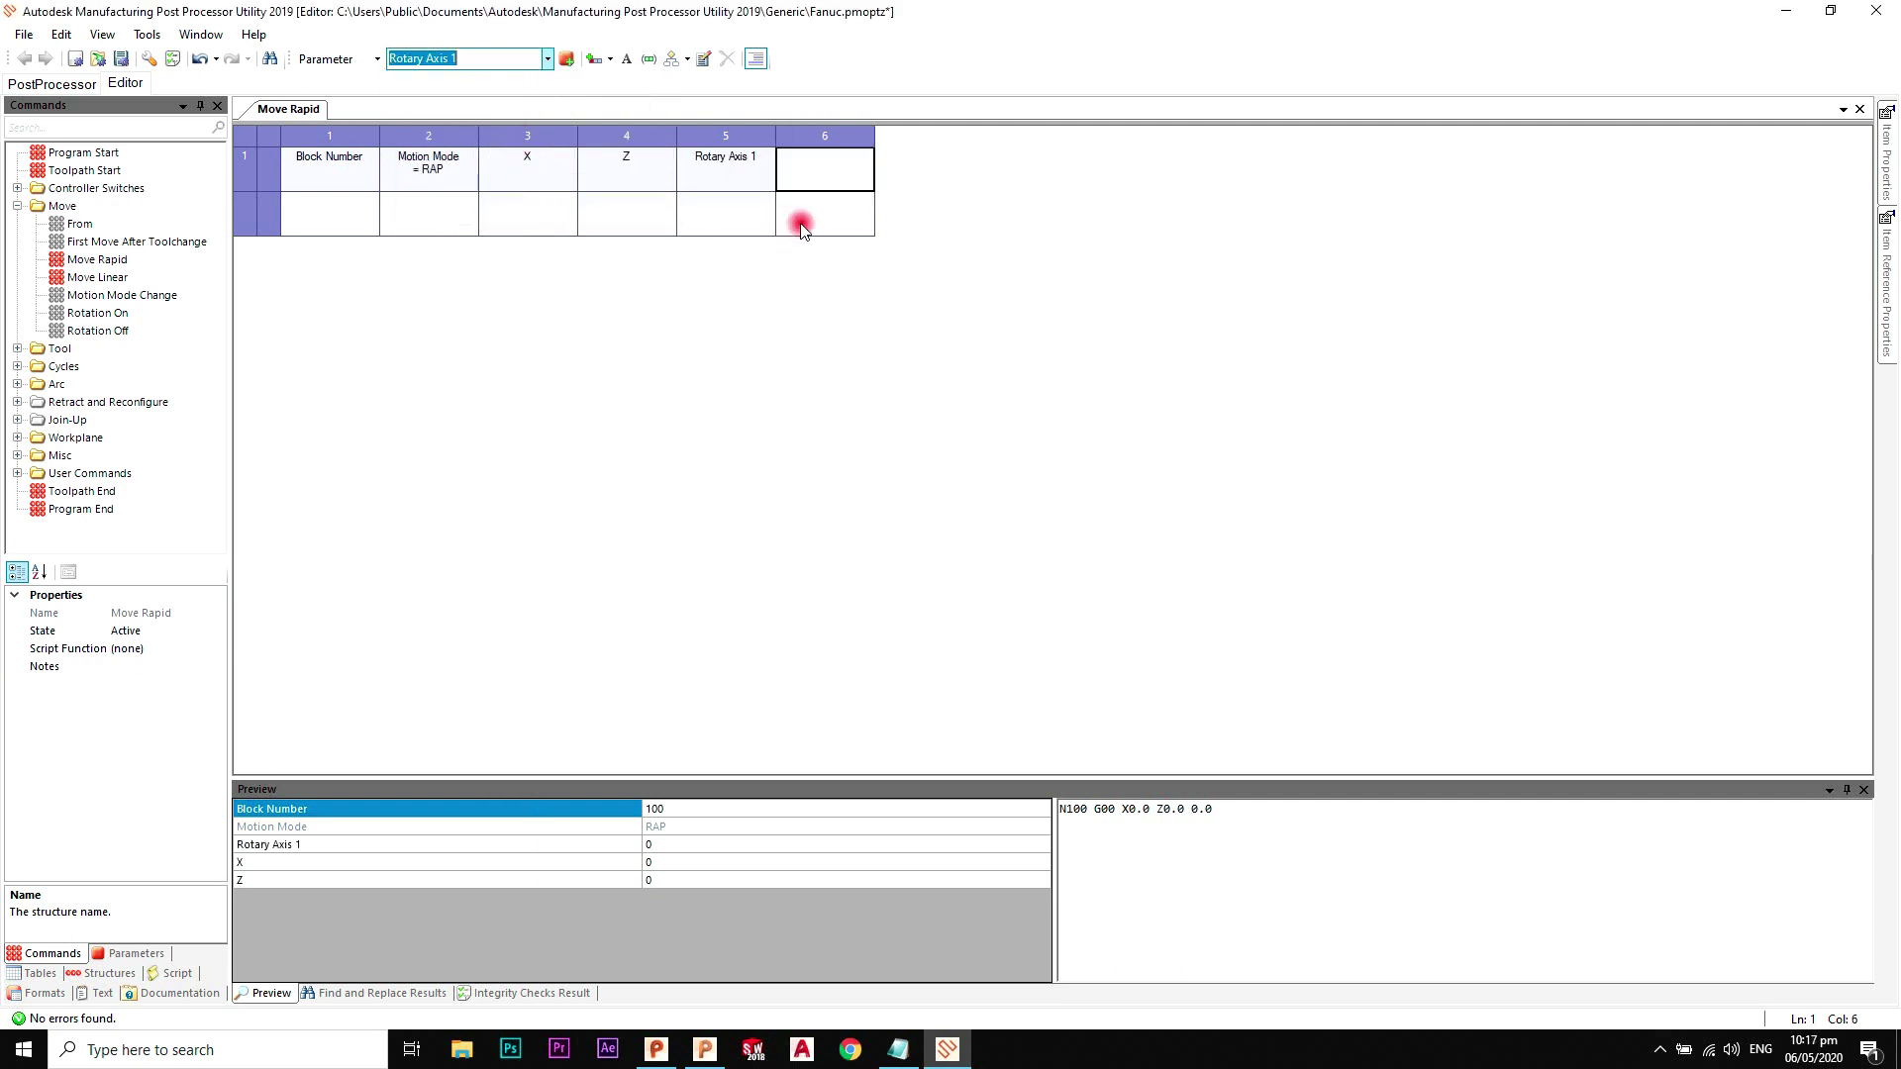
Step: Give Rotary Axis 1 in the Move Rapid block the prefix A and an angle roll over of [0; 360)
left_click(738, 173)
right_click(737, 173)
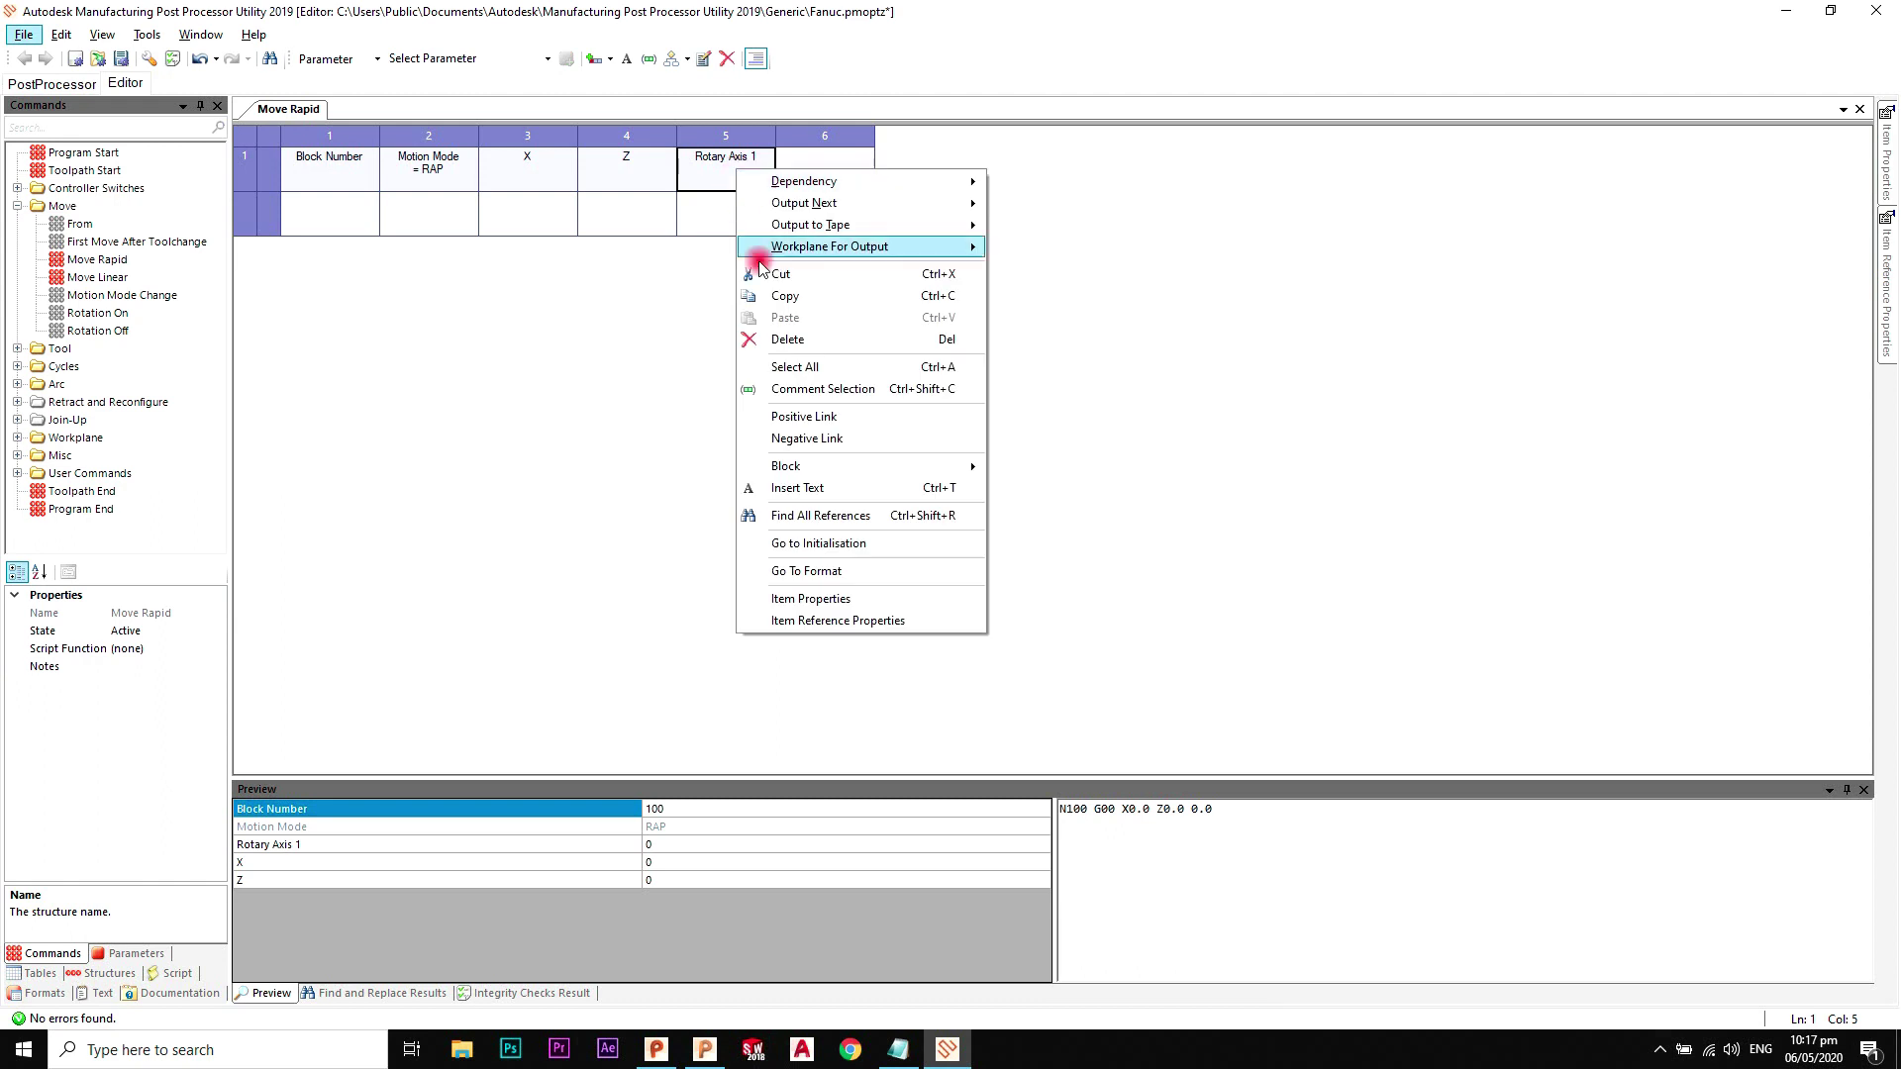
left_click(891, 620)
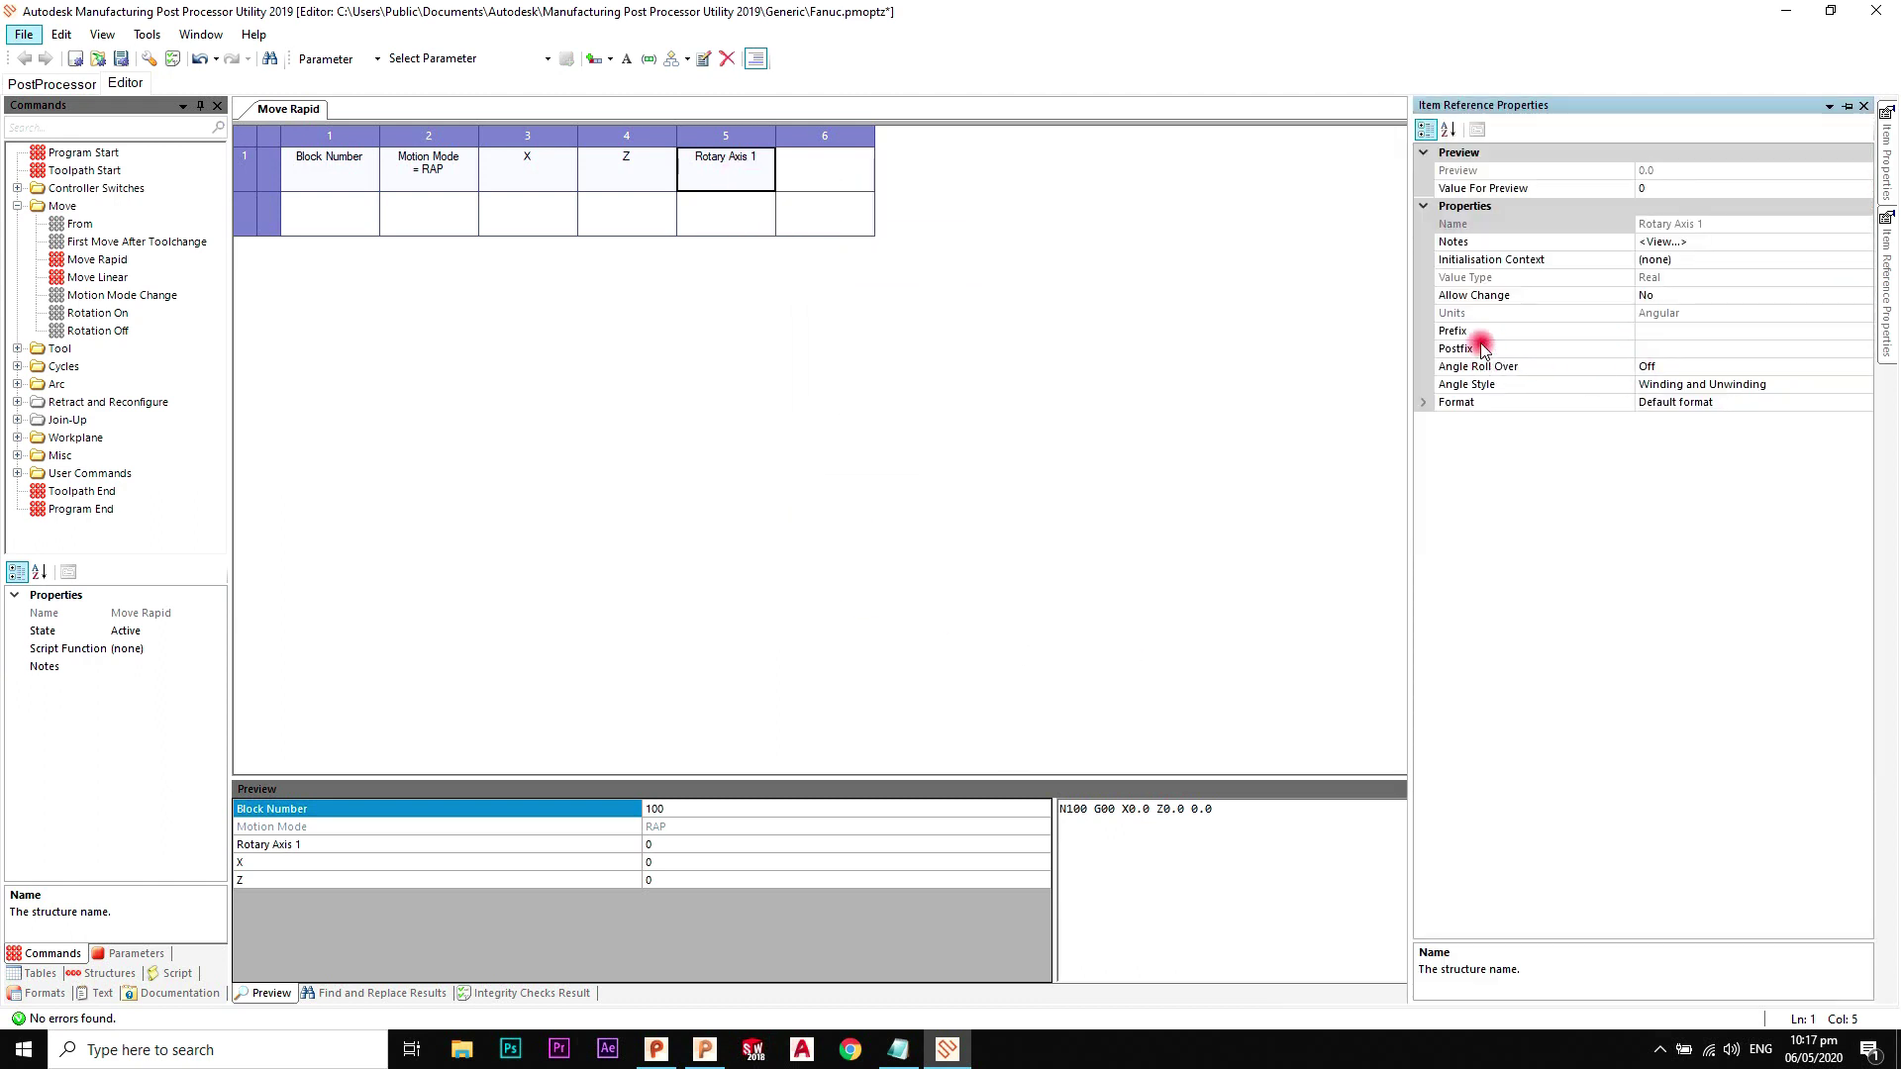
left_click(1666, 335)
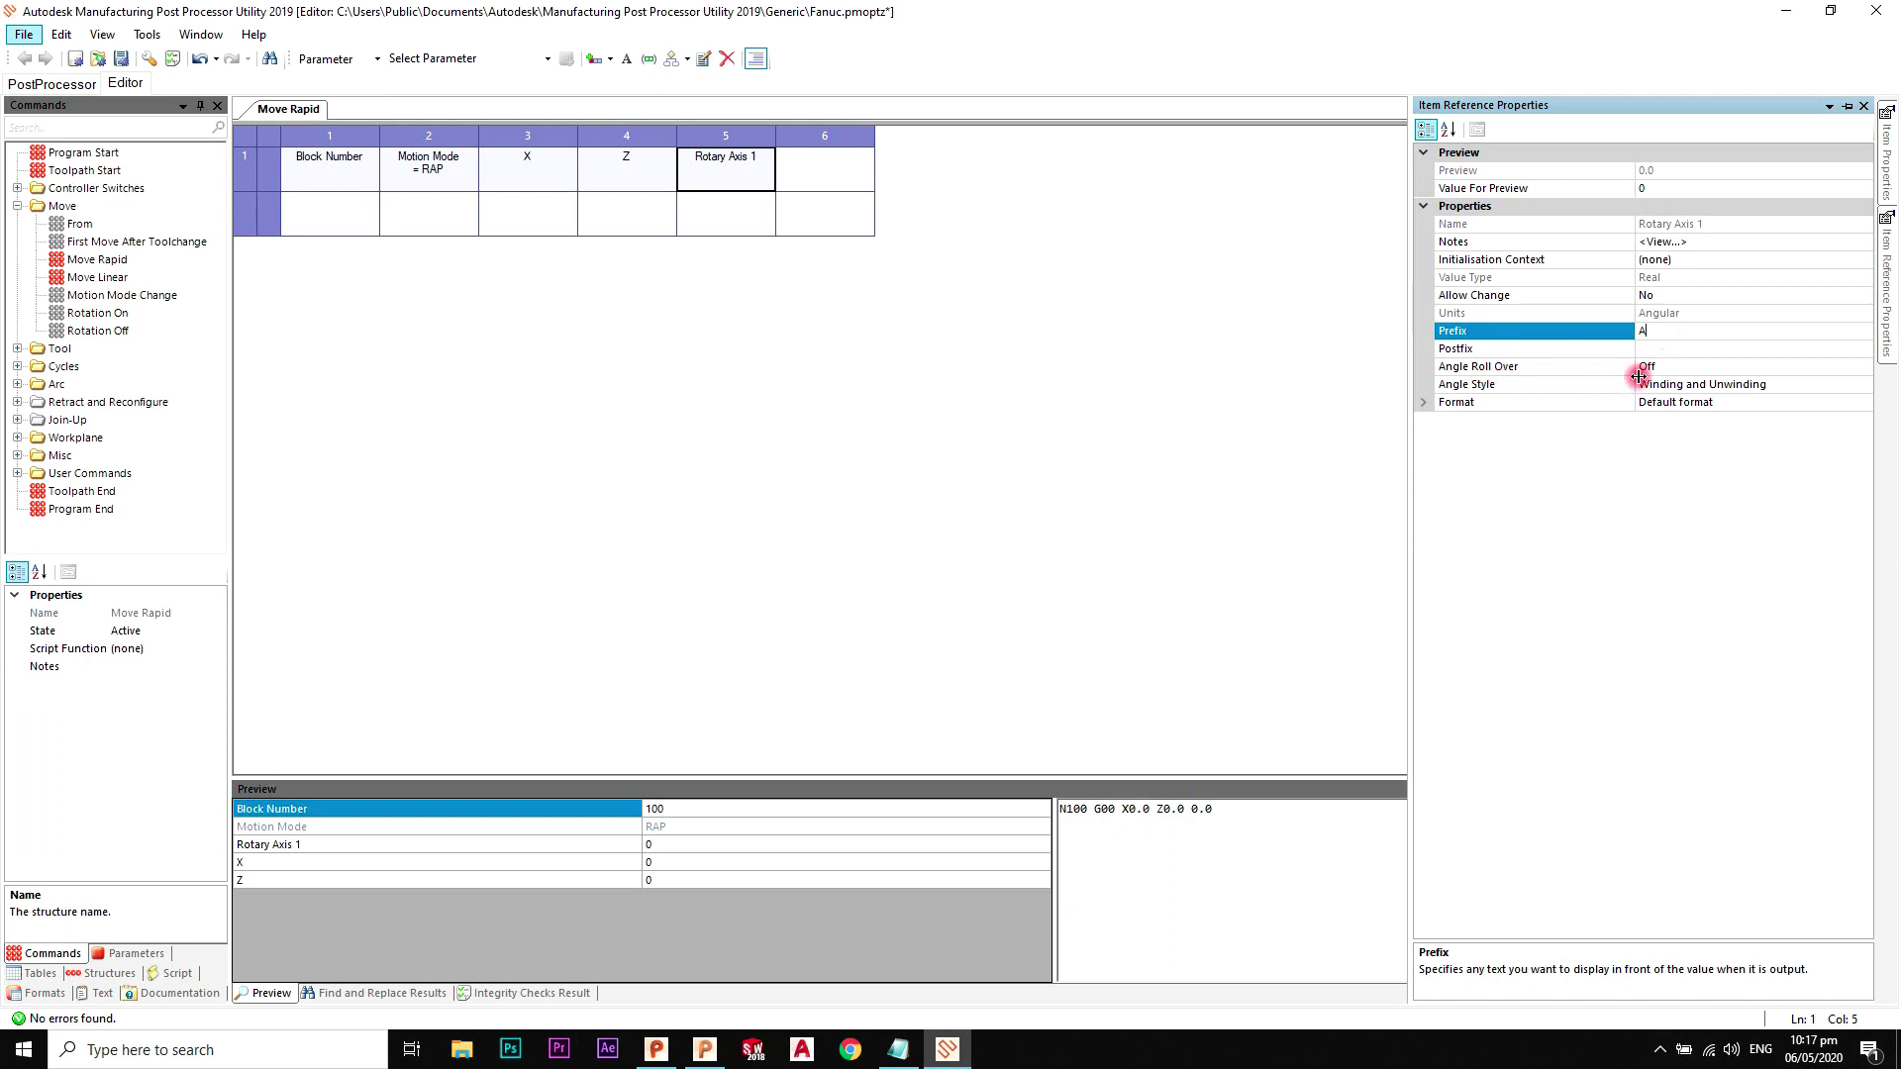
left_click(1753, 372)
left_click(1862, 368)
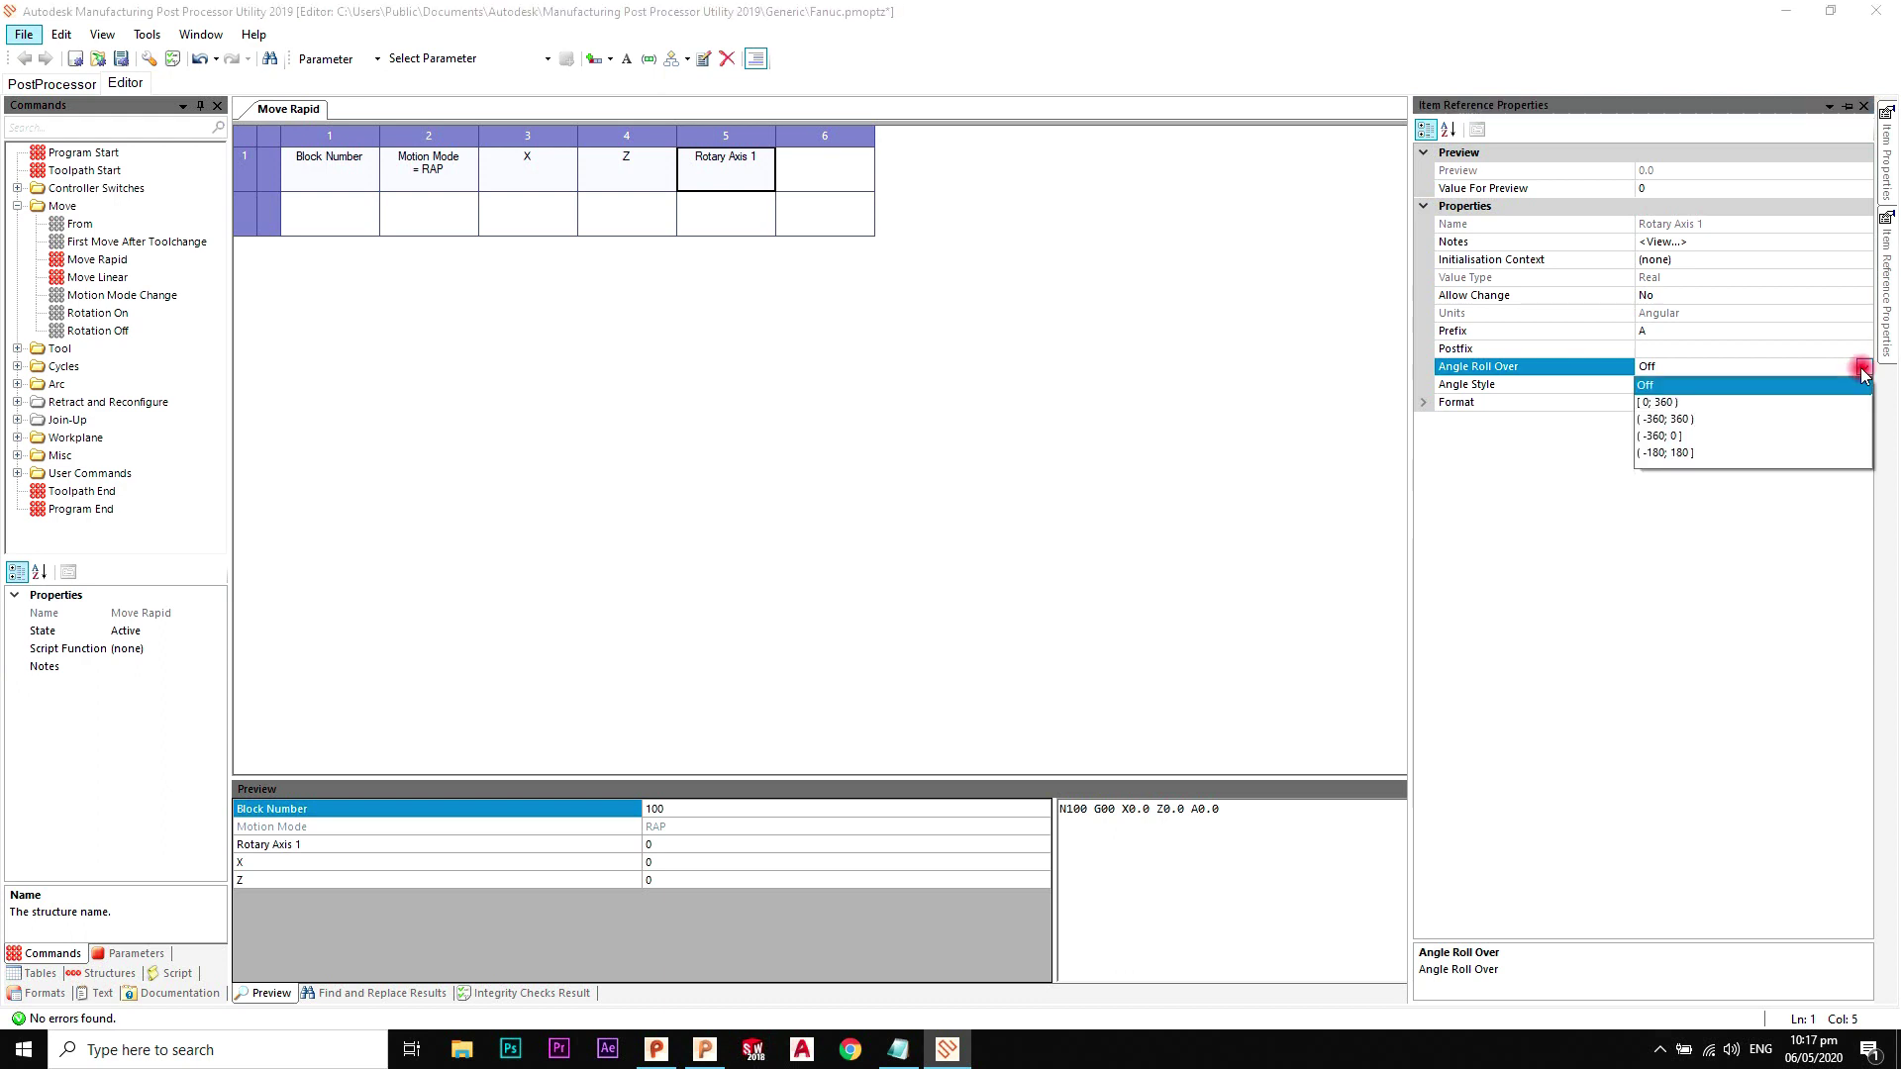
left_click(1720, 402)
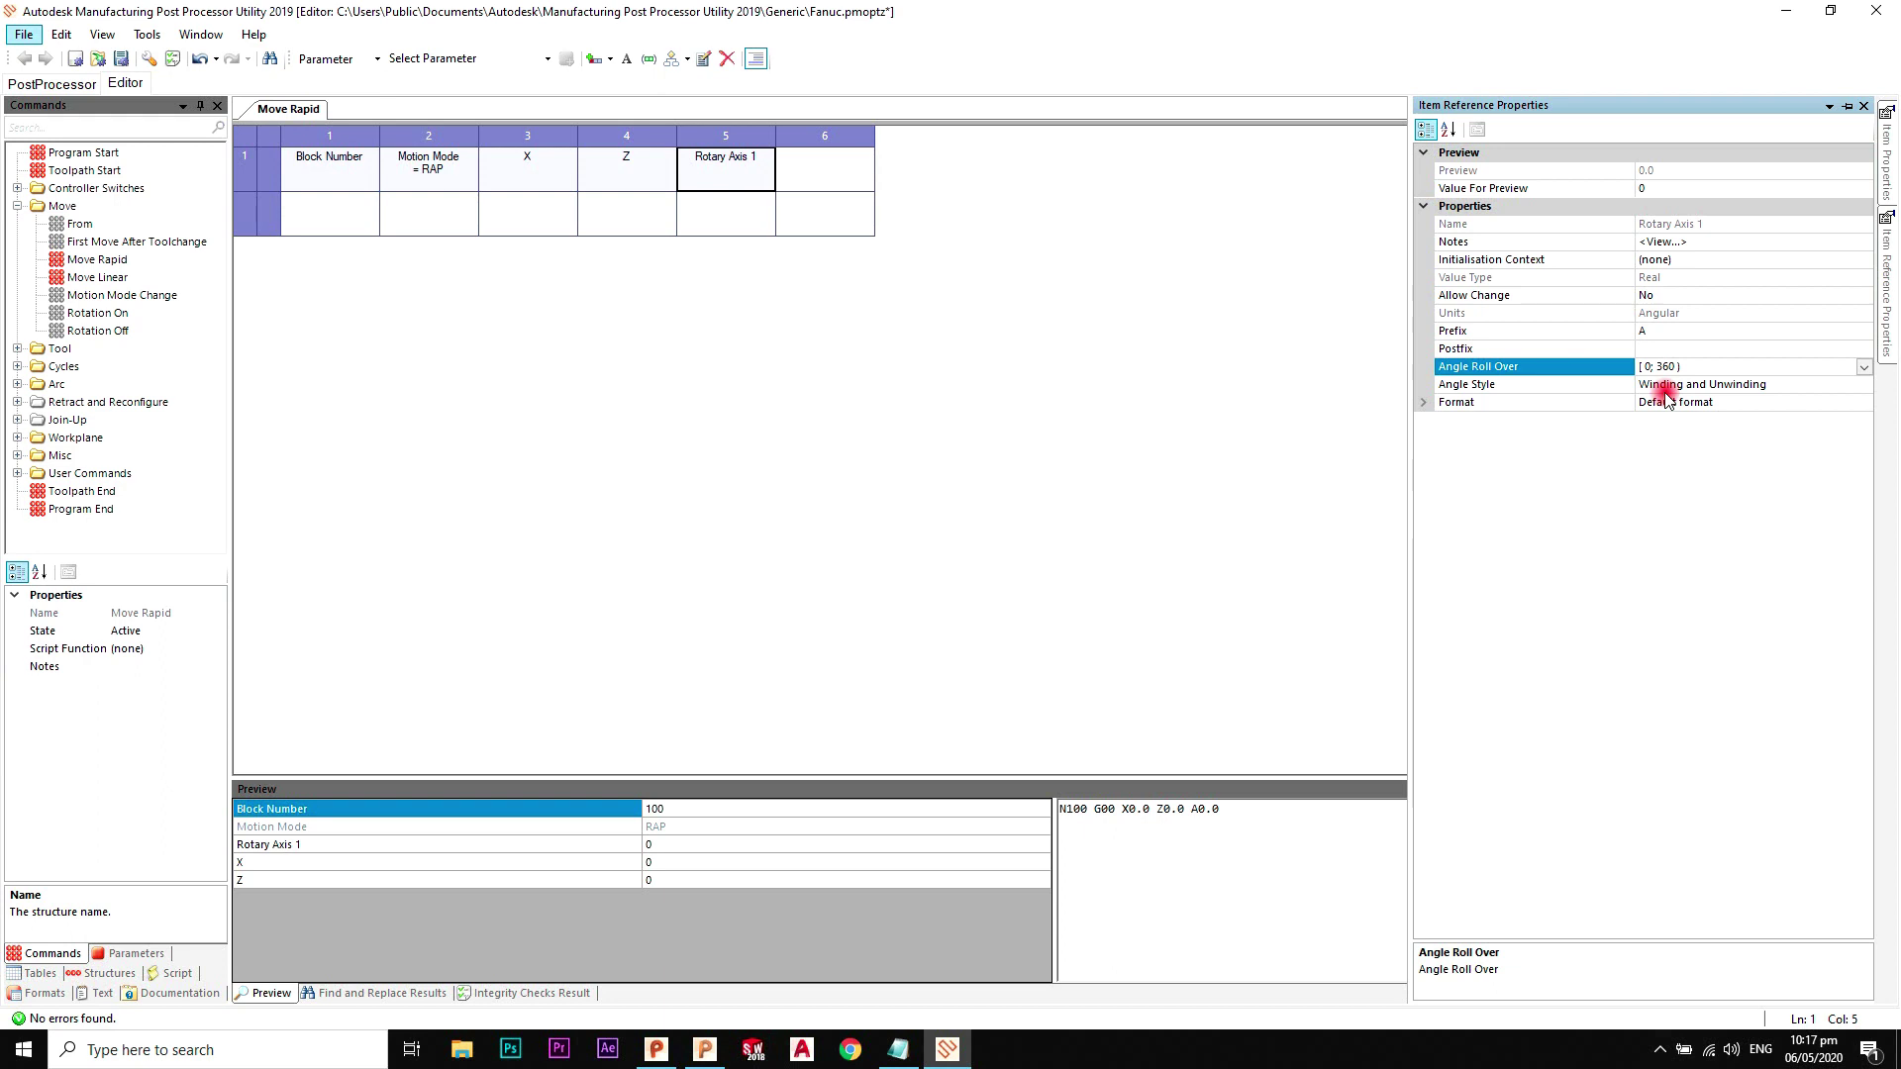
Step: Delete the Tool Radius Offset Number, Feed Rate, Y and Cutter Compensation Mode parameters from the Move Linear command's block
left_click(101, 279)
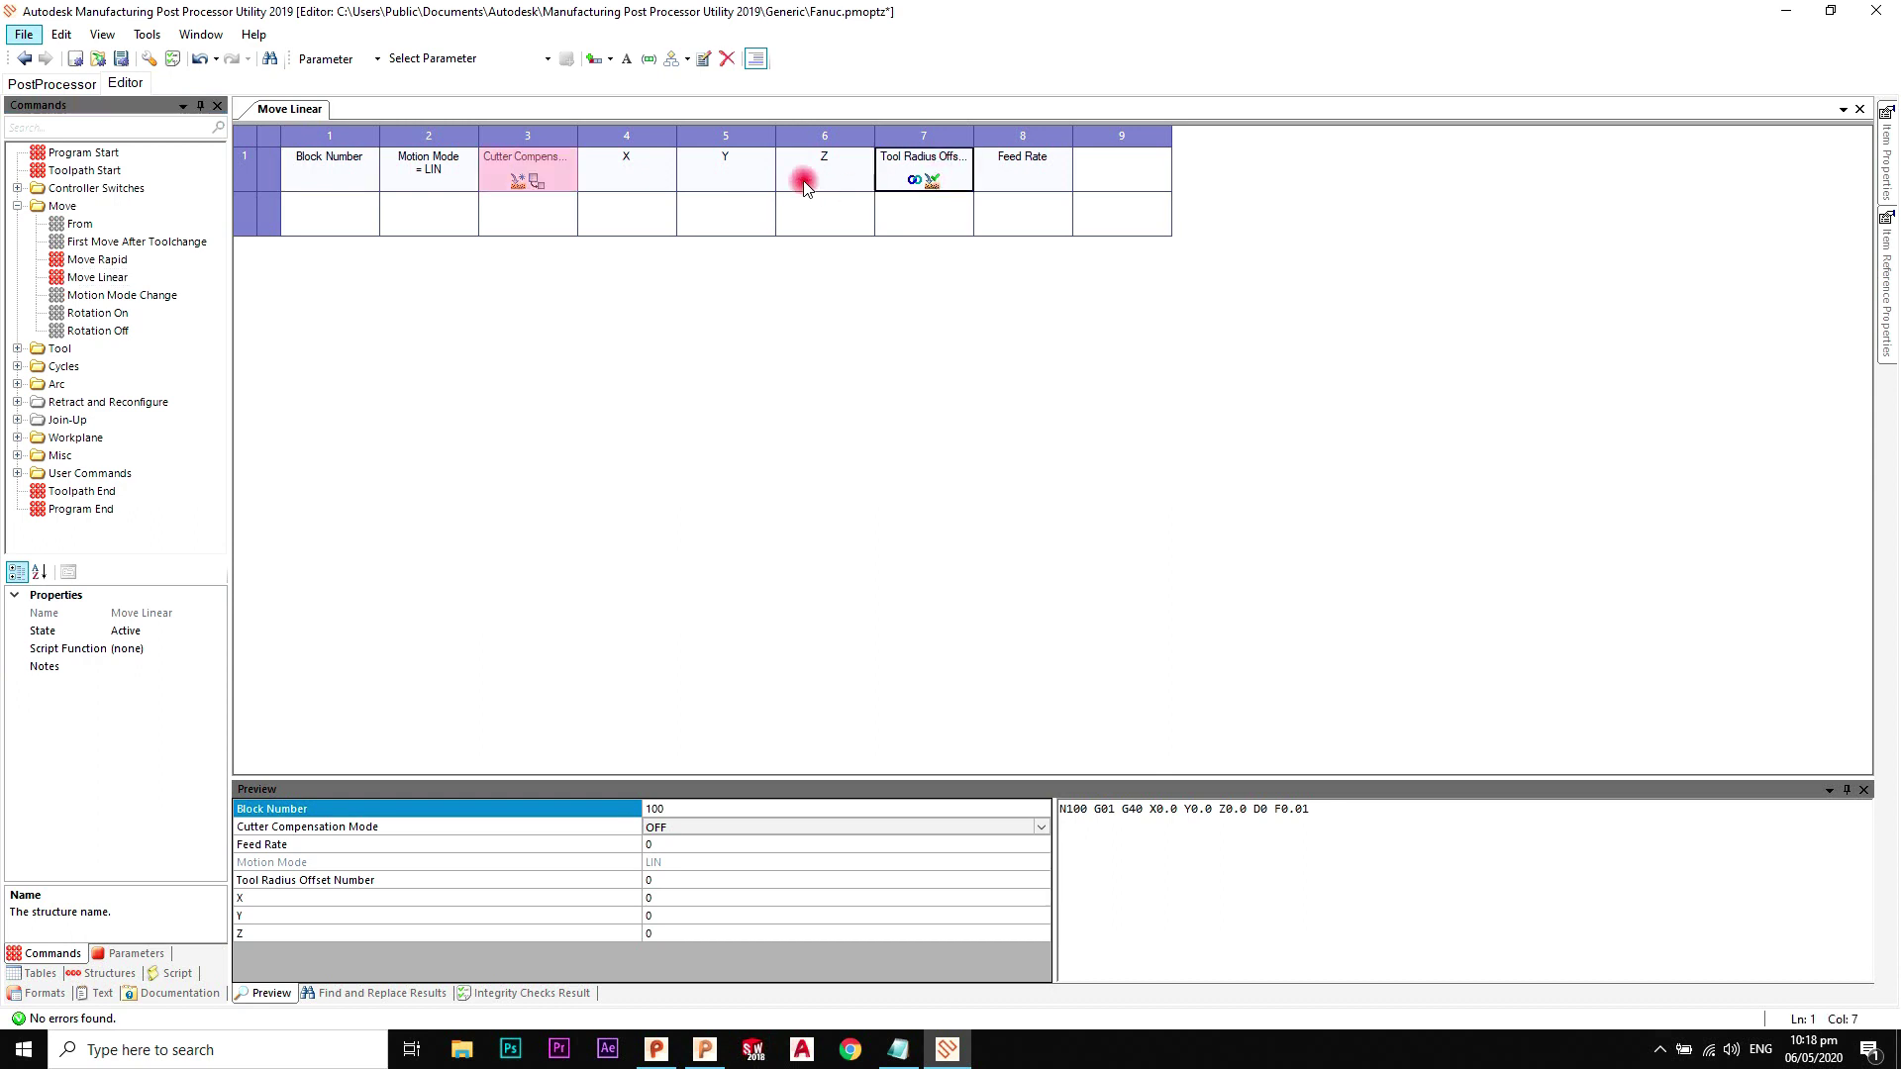
left_click(729, 60)
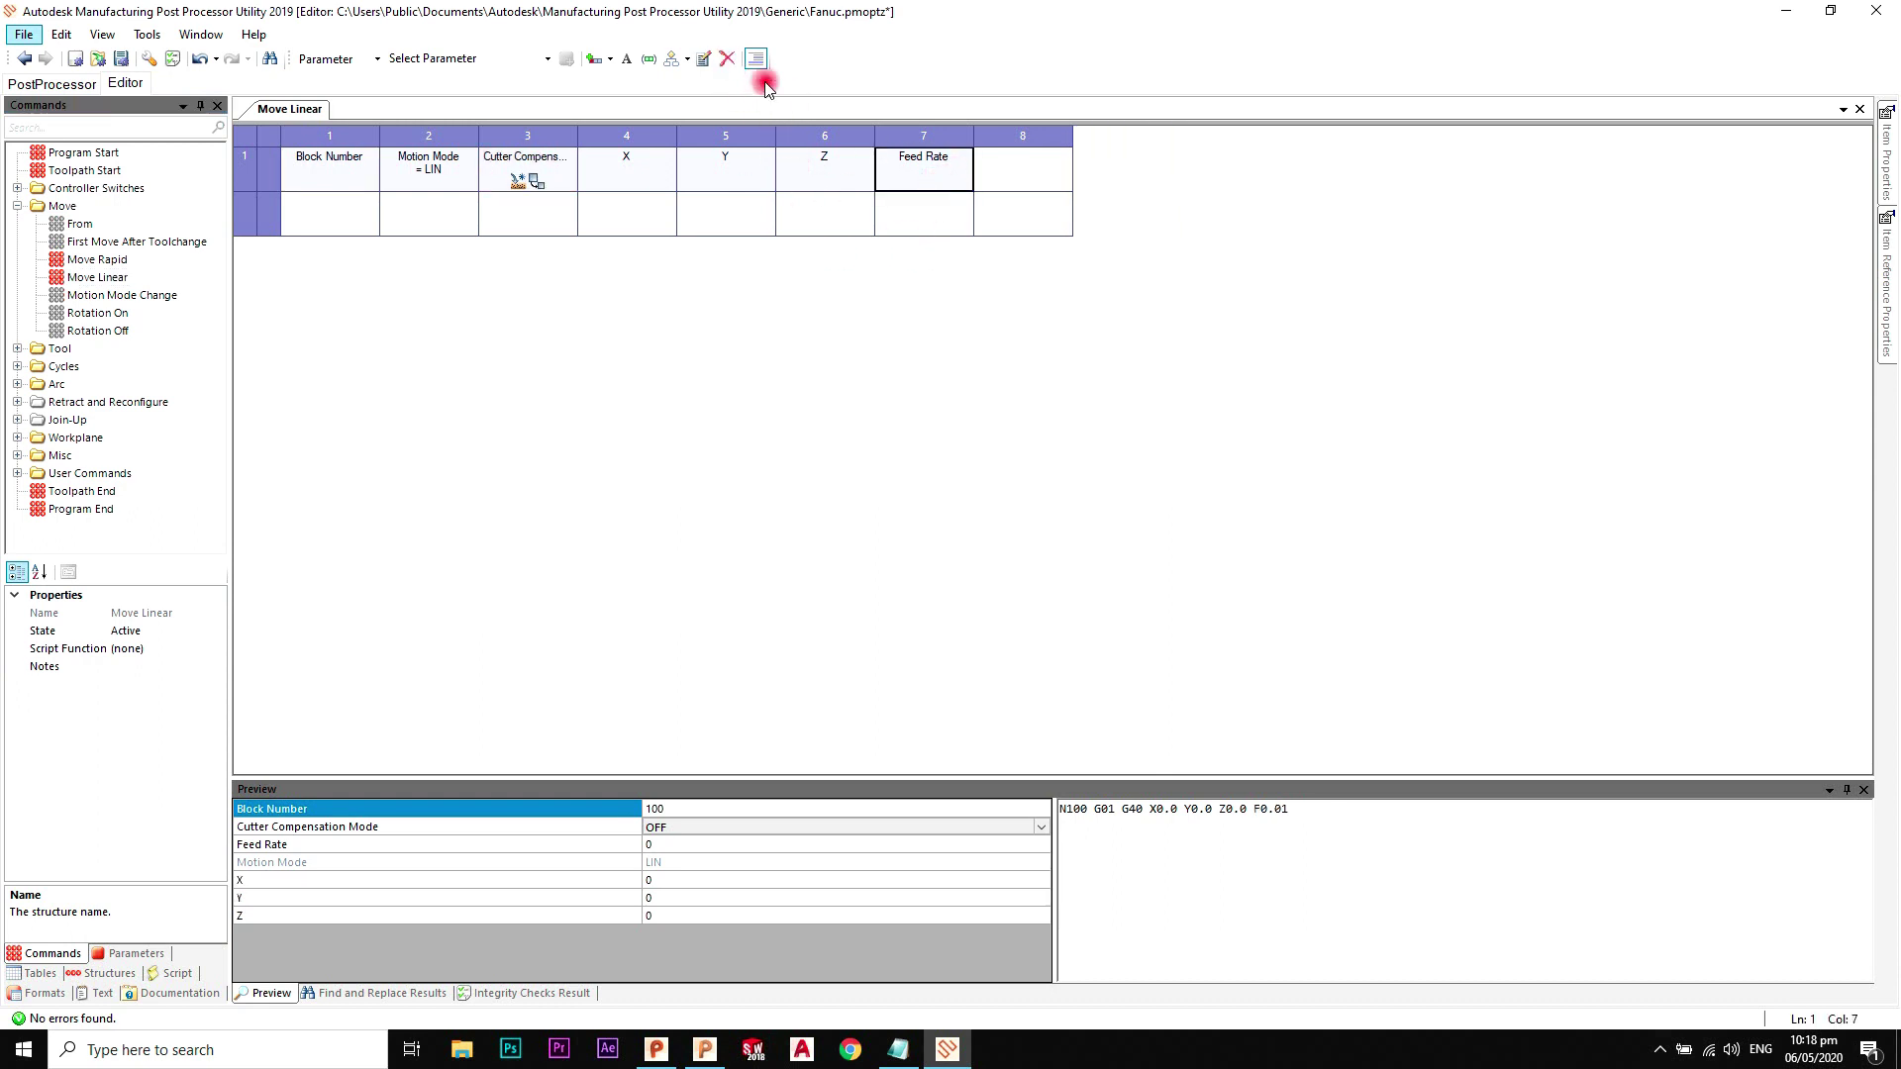
left_click(727, 58)
left_click(744, 178)
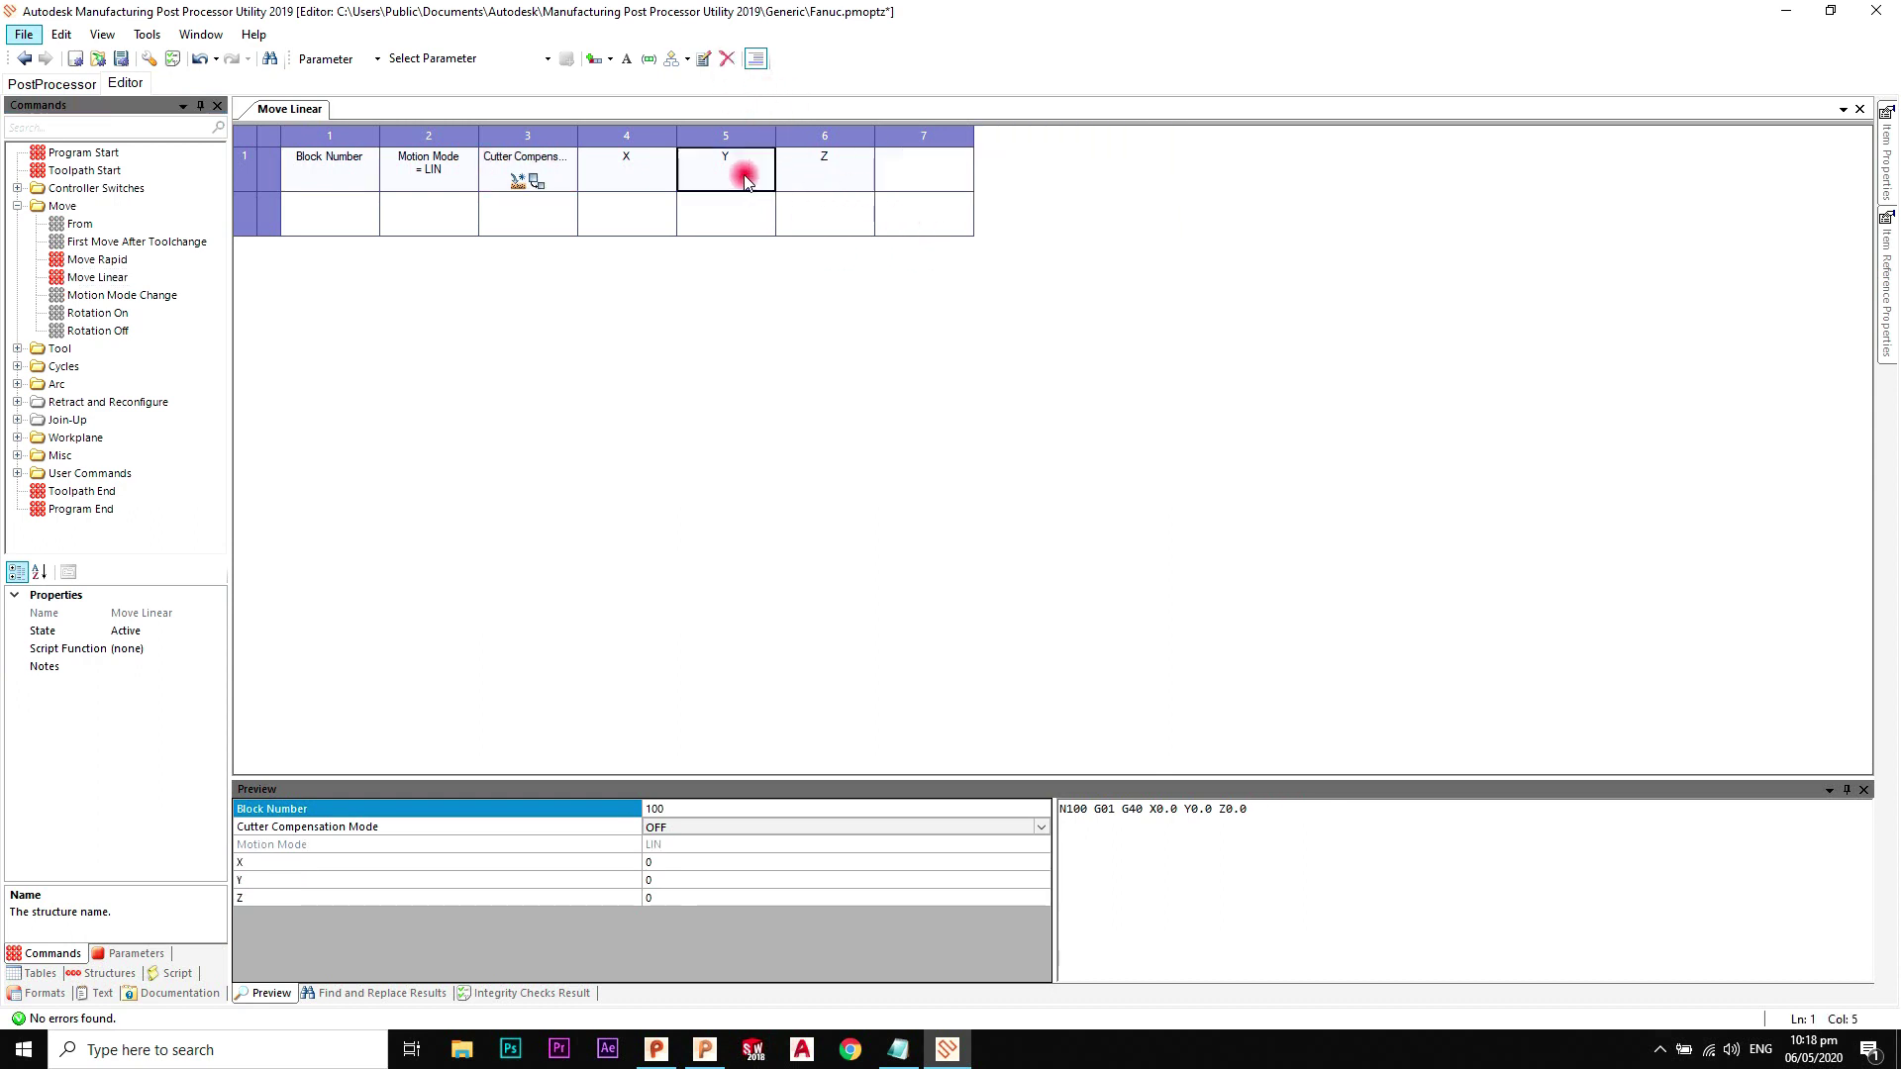
left_click(727, 58)
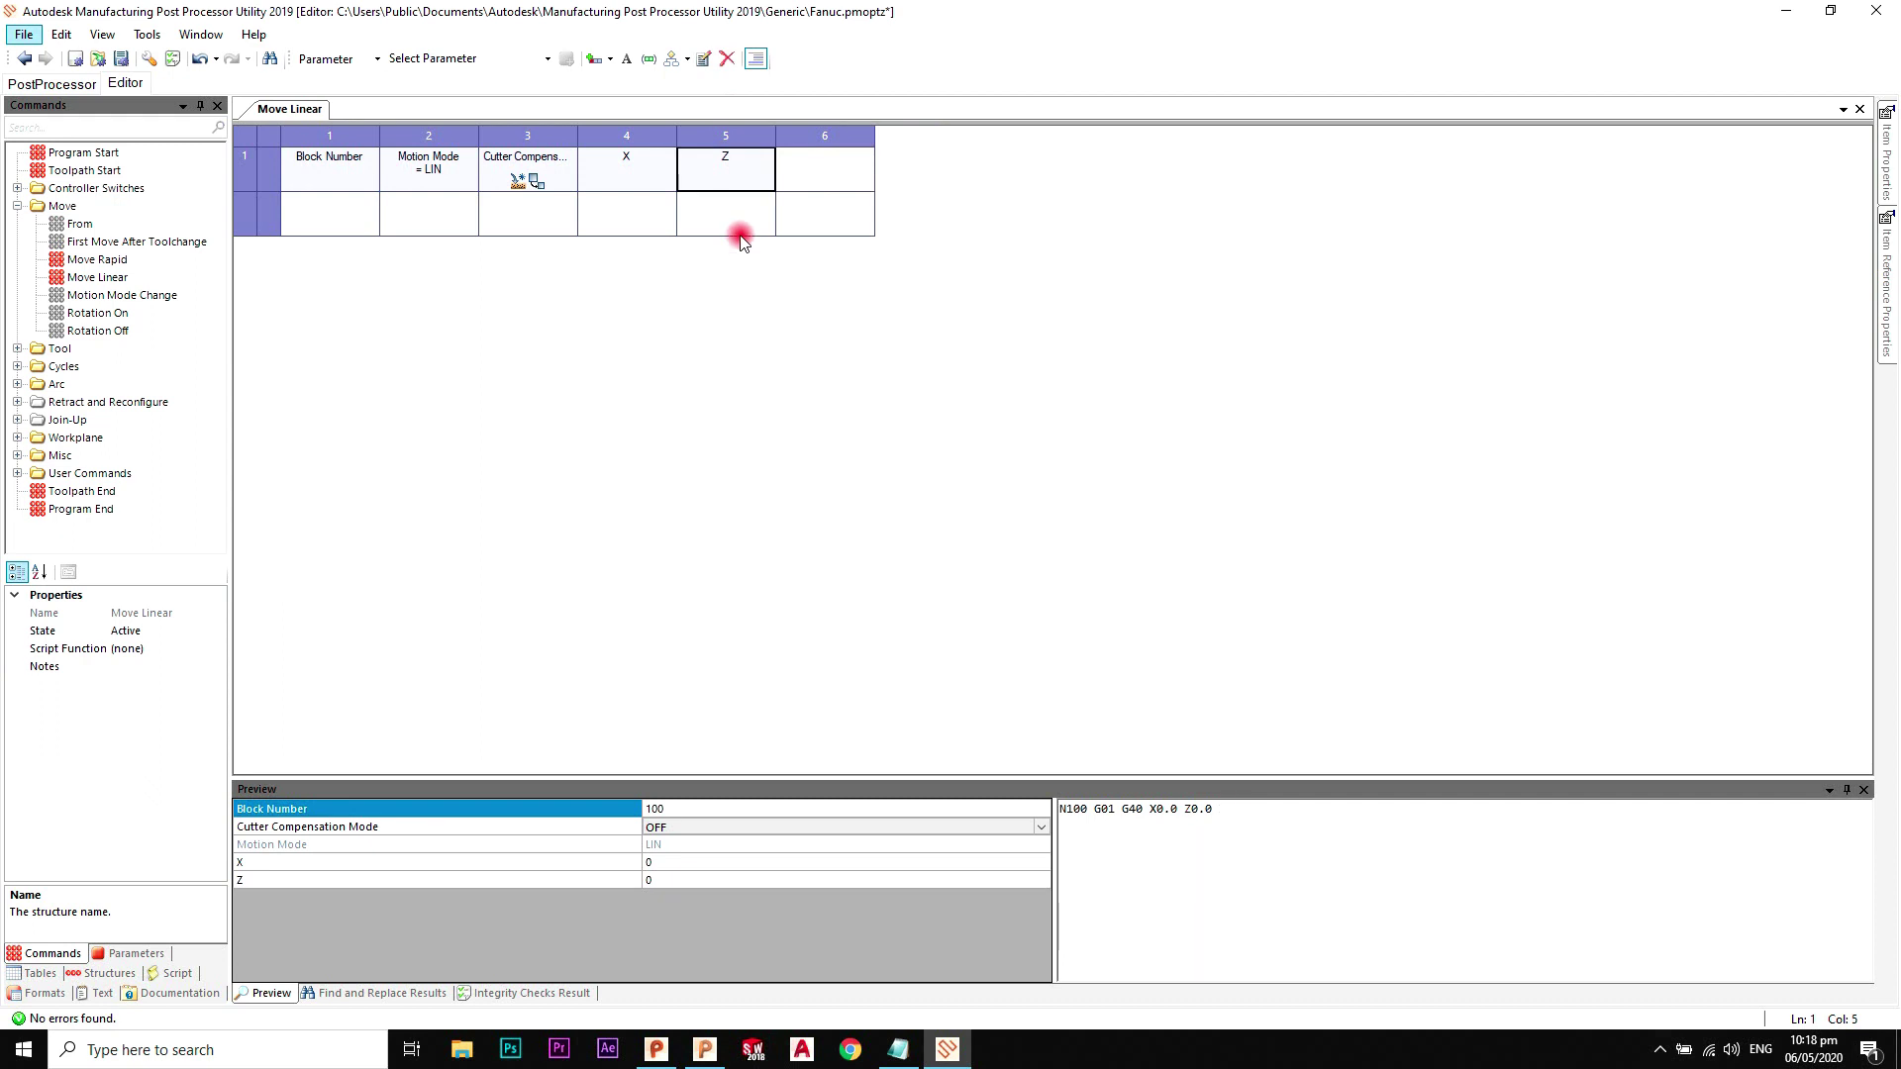
left_click(558, 186)
left_click(727, 59)
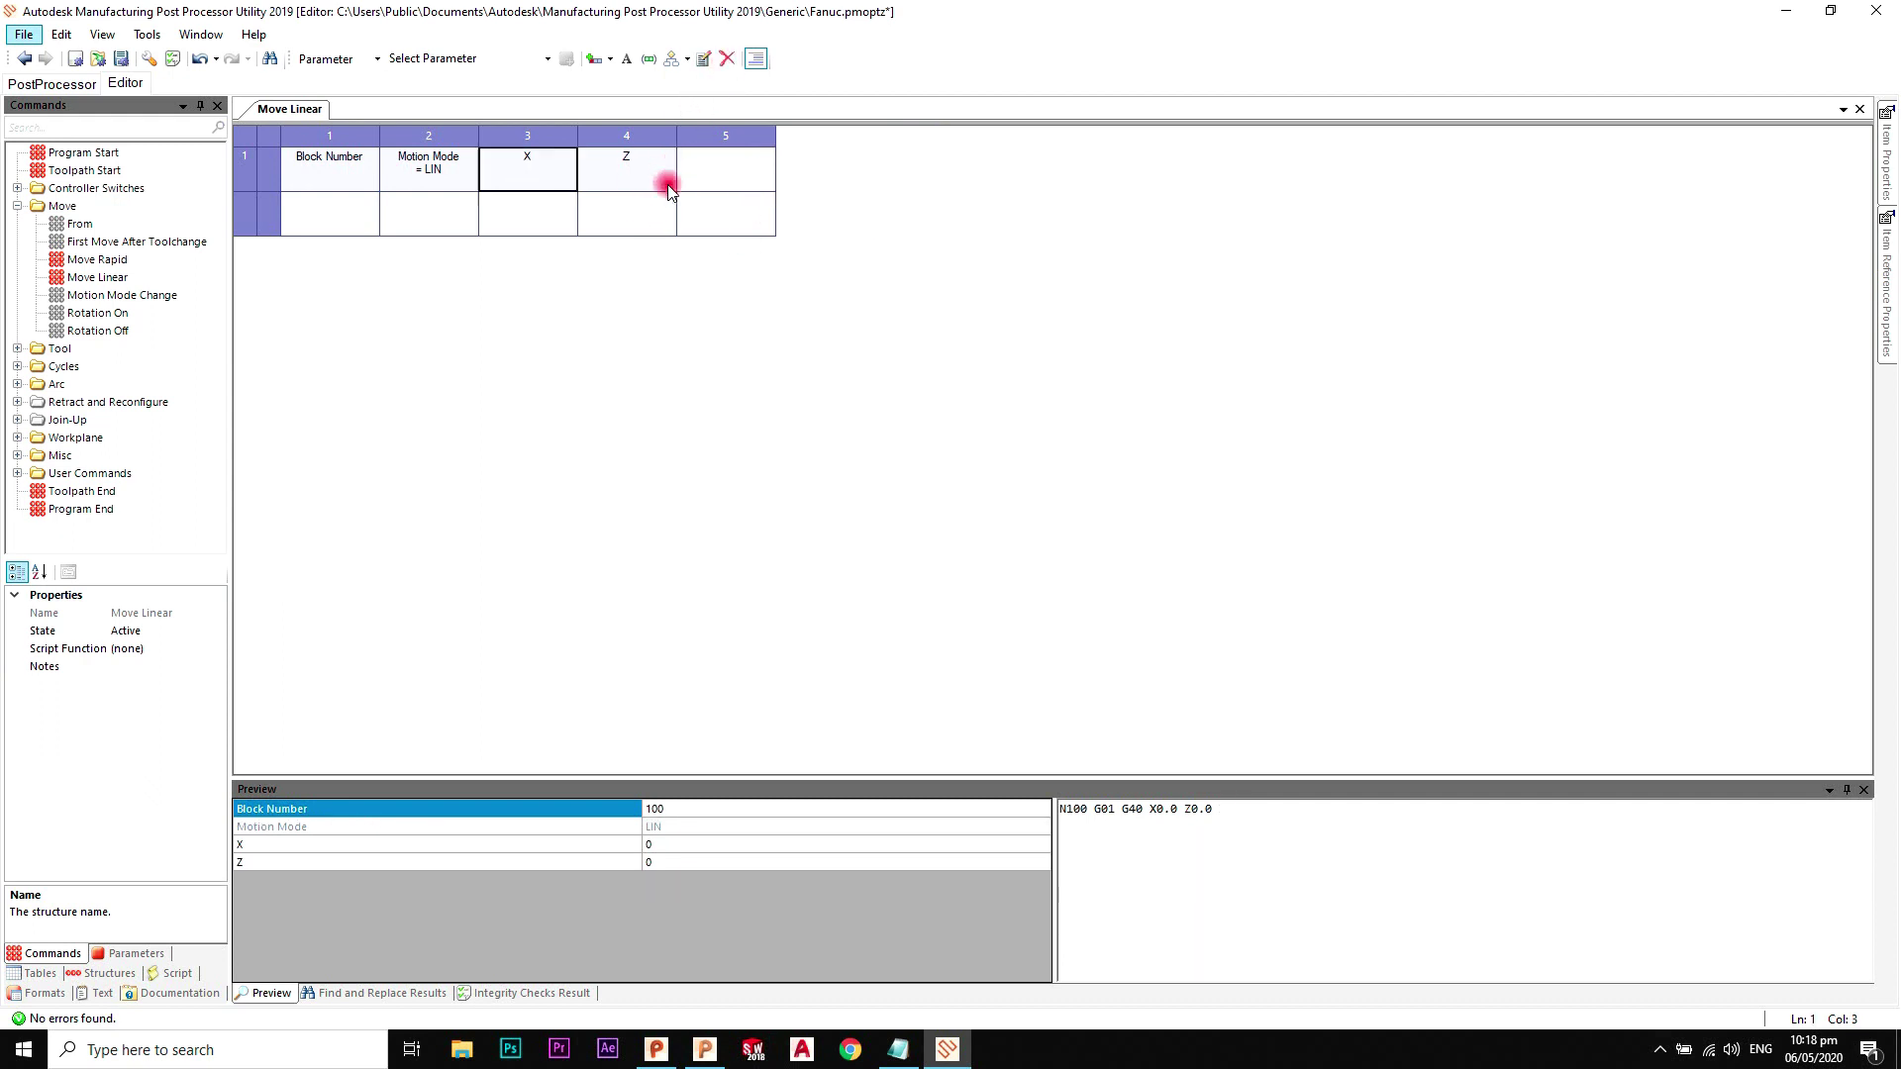
Step: Add the Rotary Axis 1 parameter after Z in the Move Linear block
left_click(717, 176)
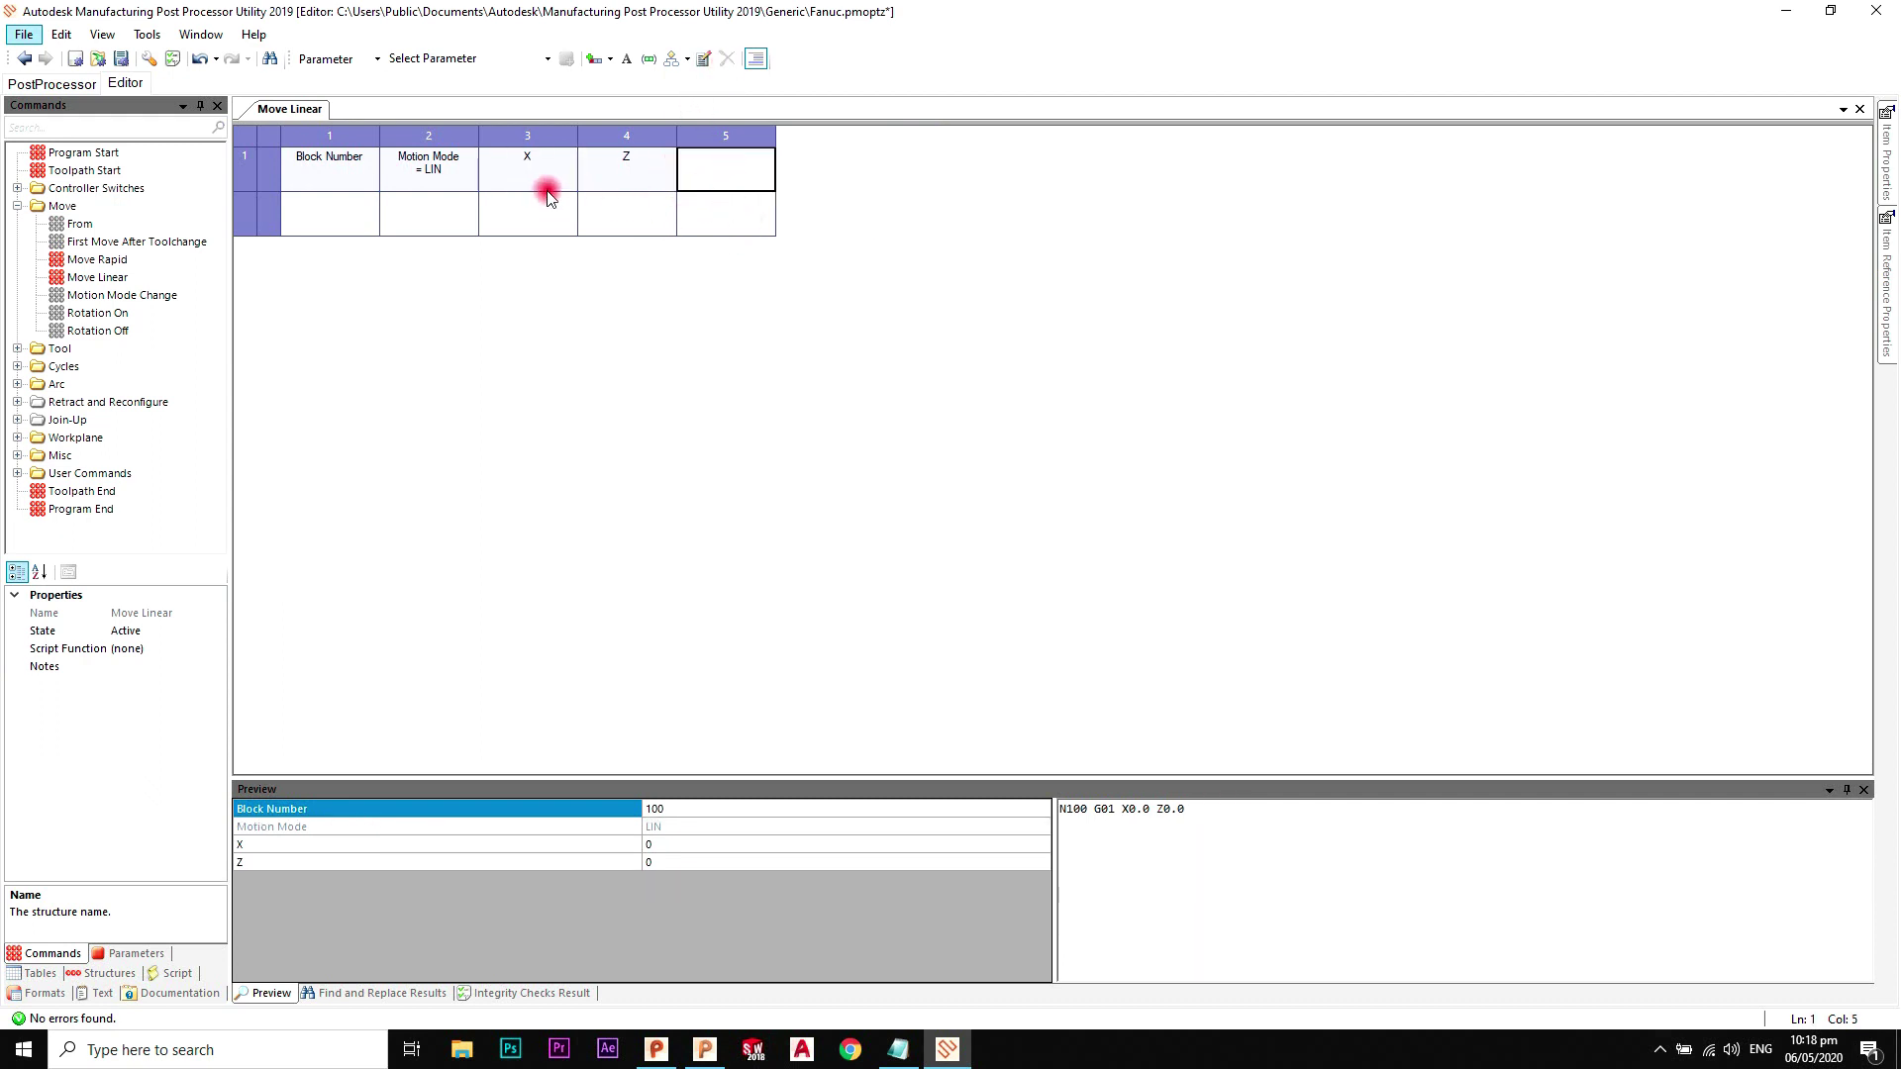
left_click(547, 59)
type("ROAT")
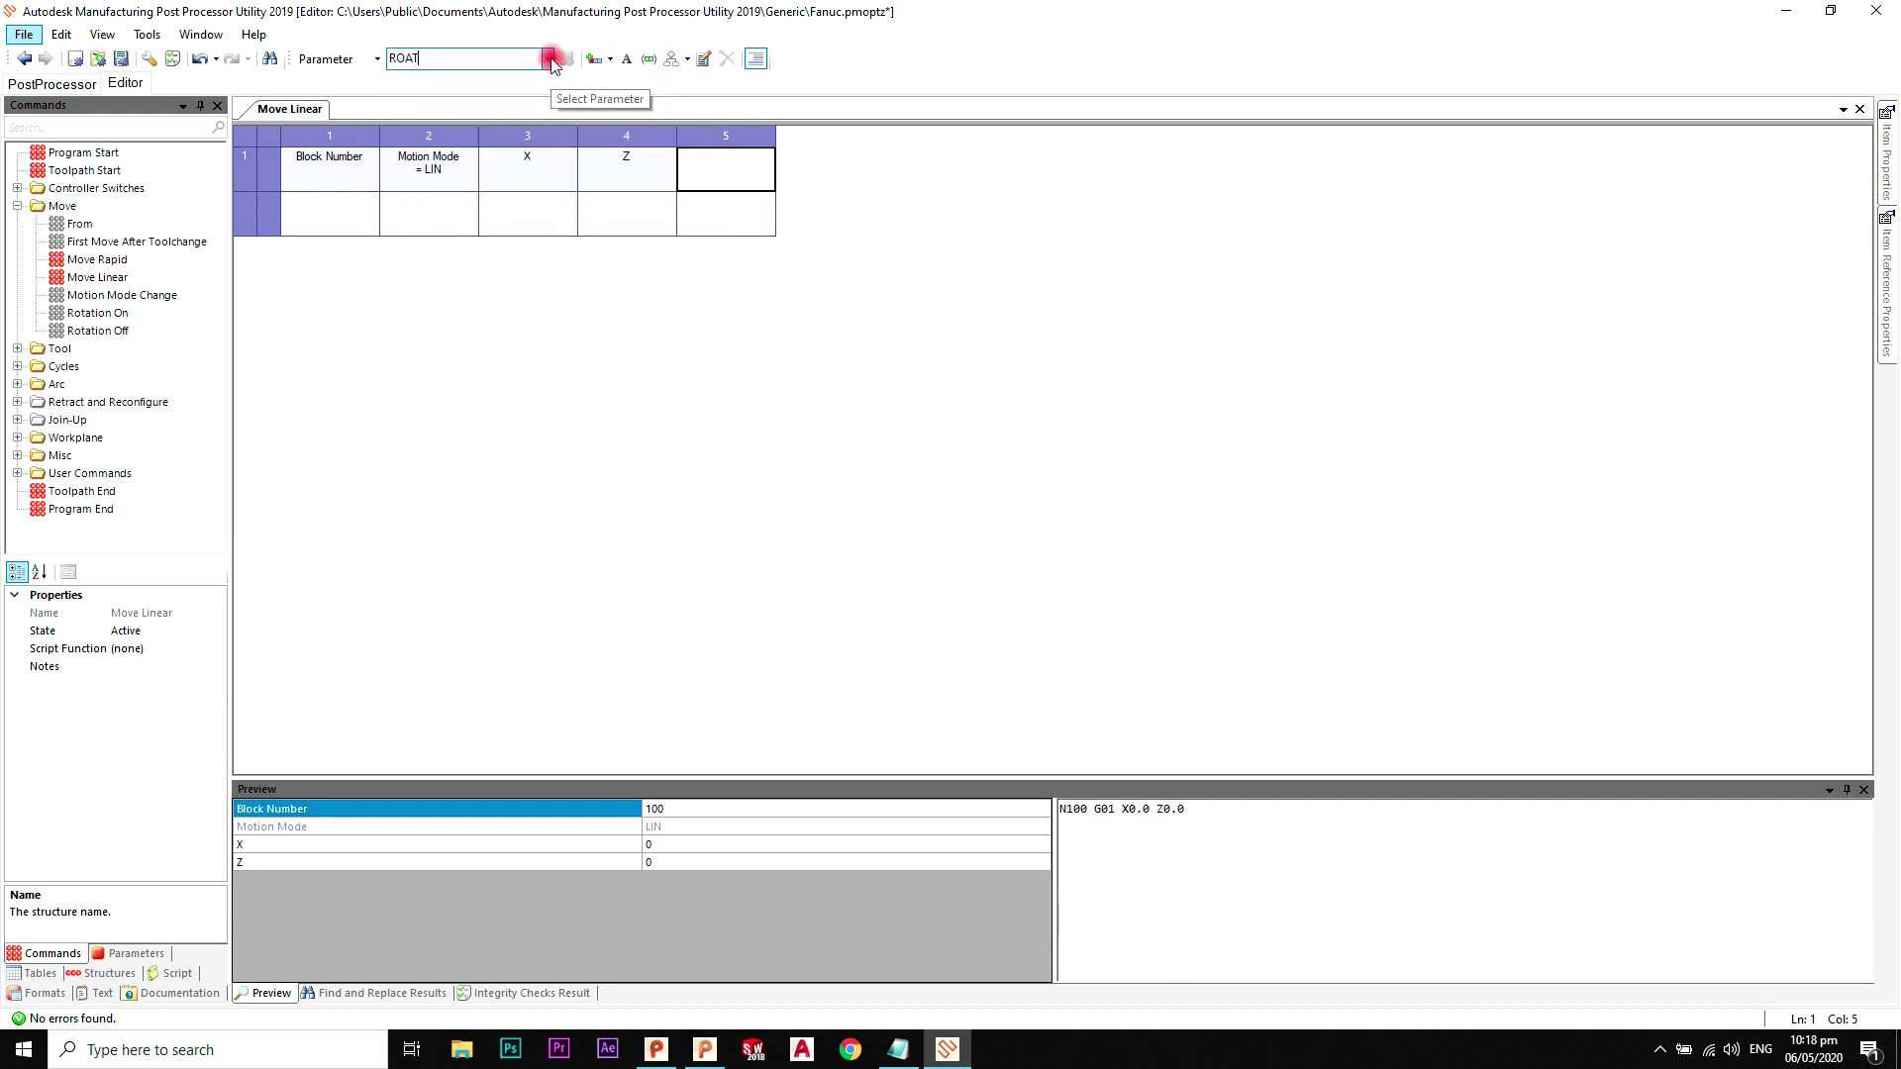
type("TARY")
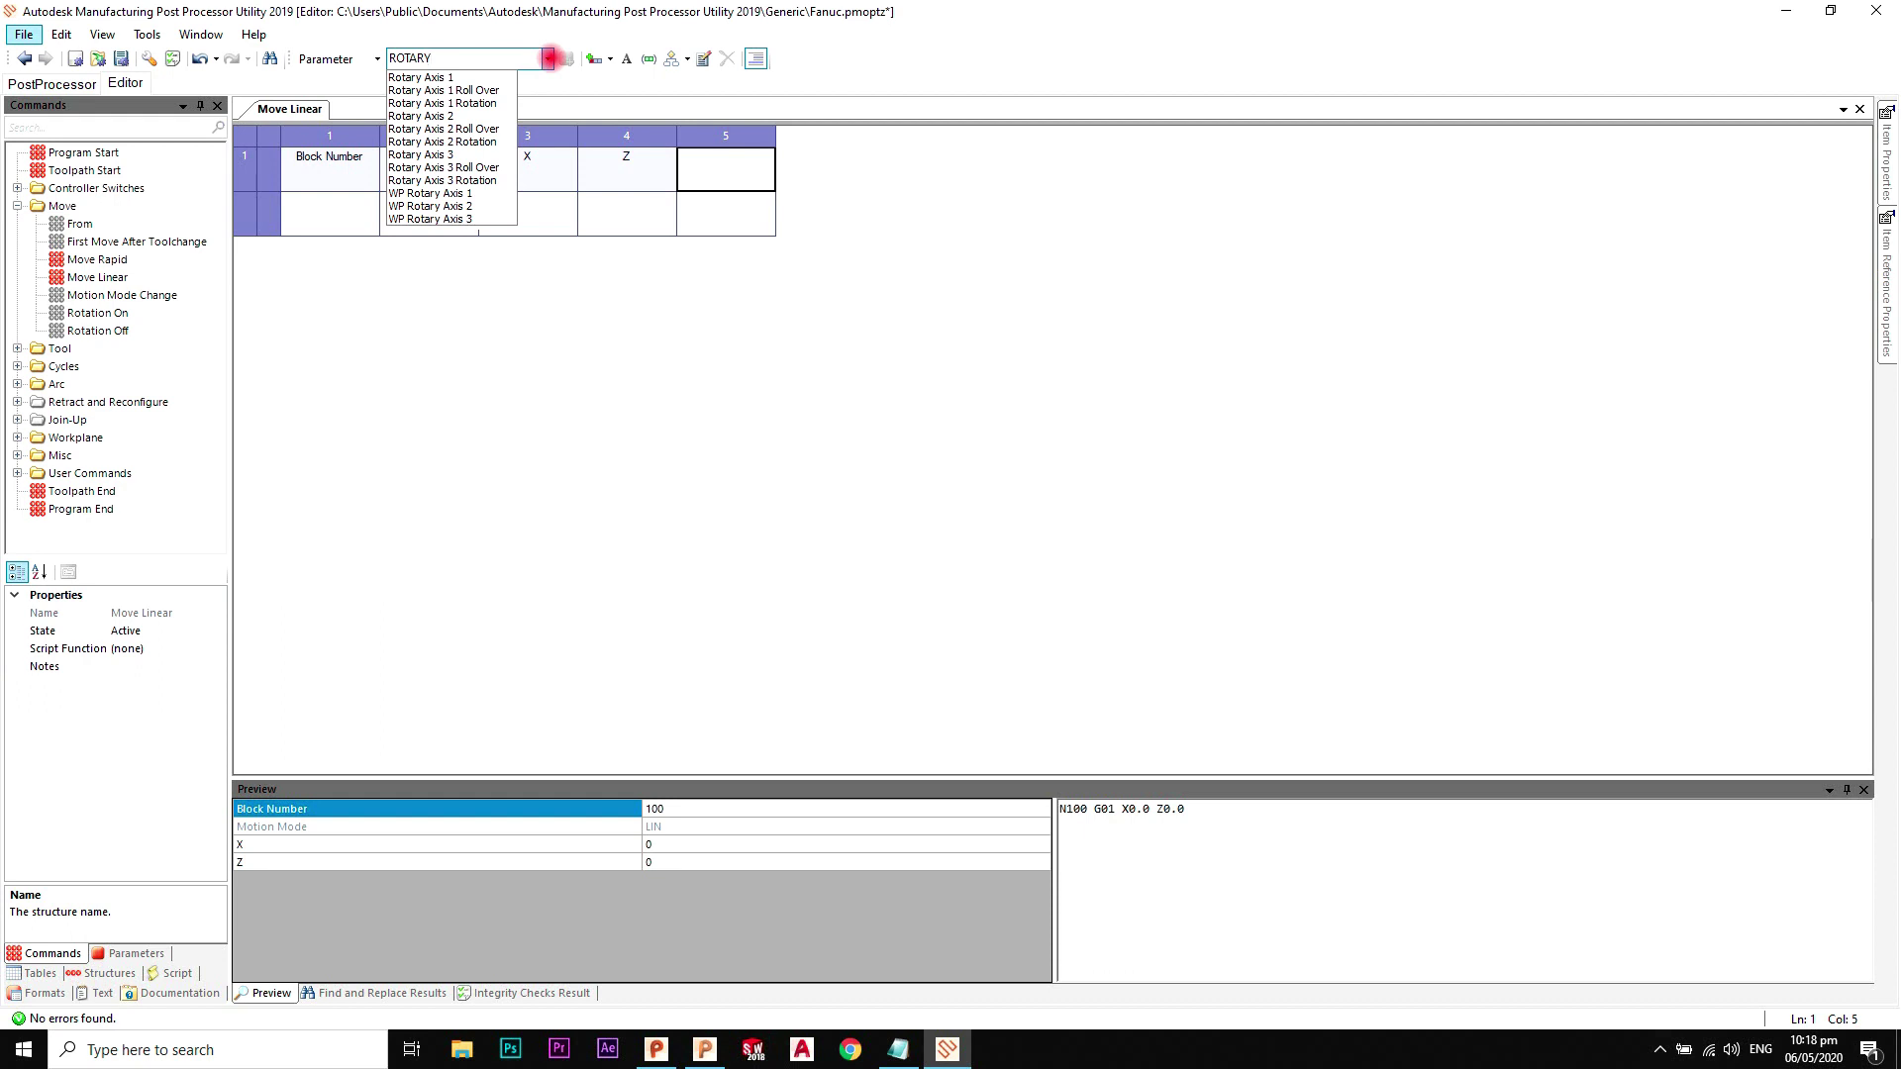
left_click(455, 77)
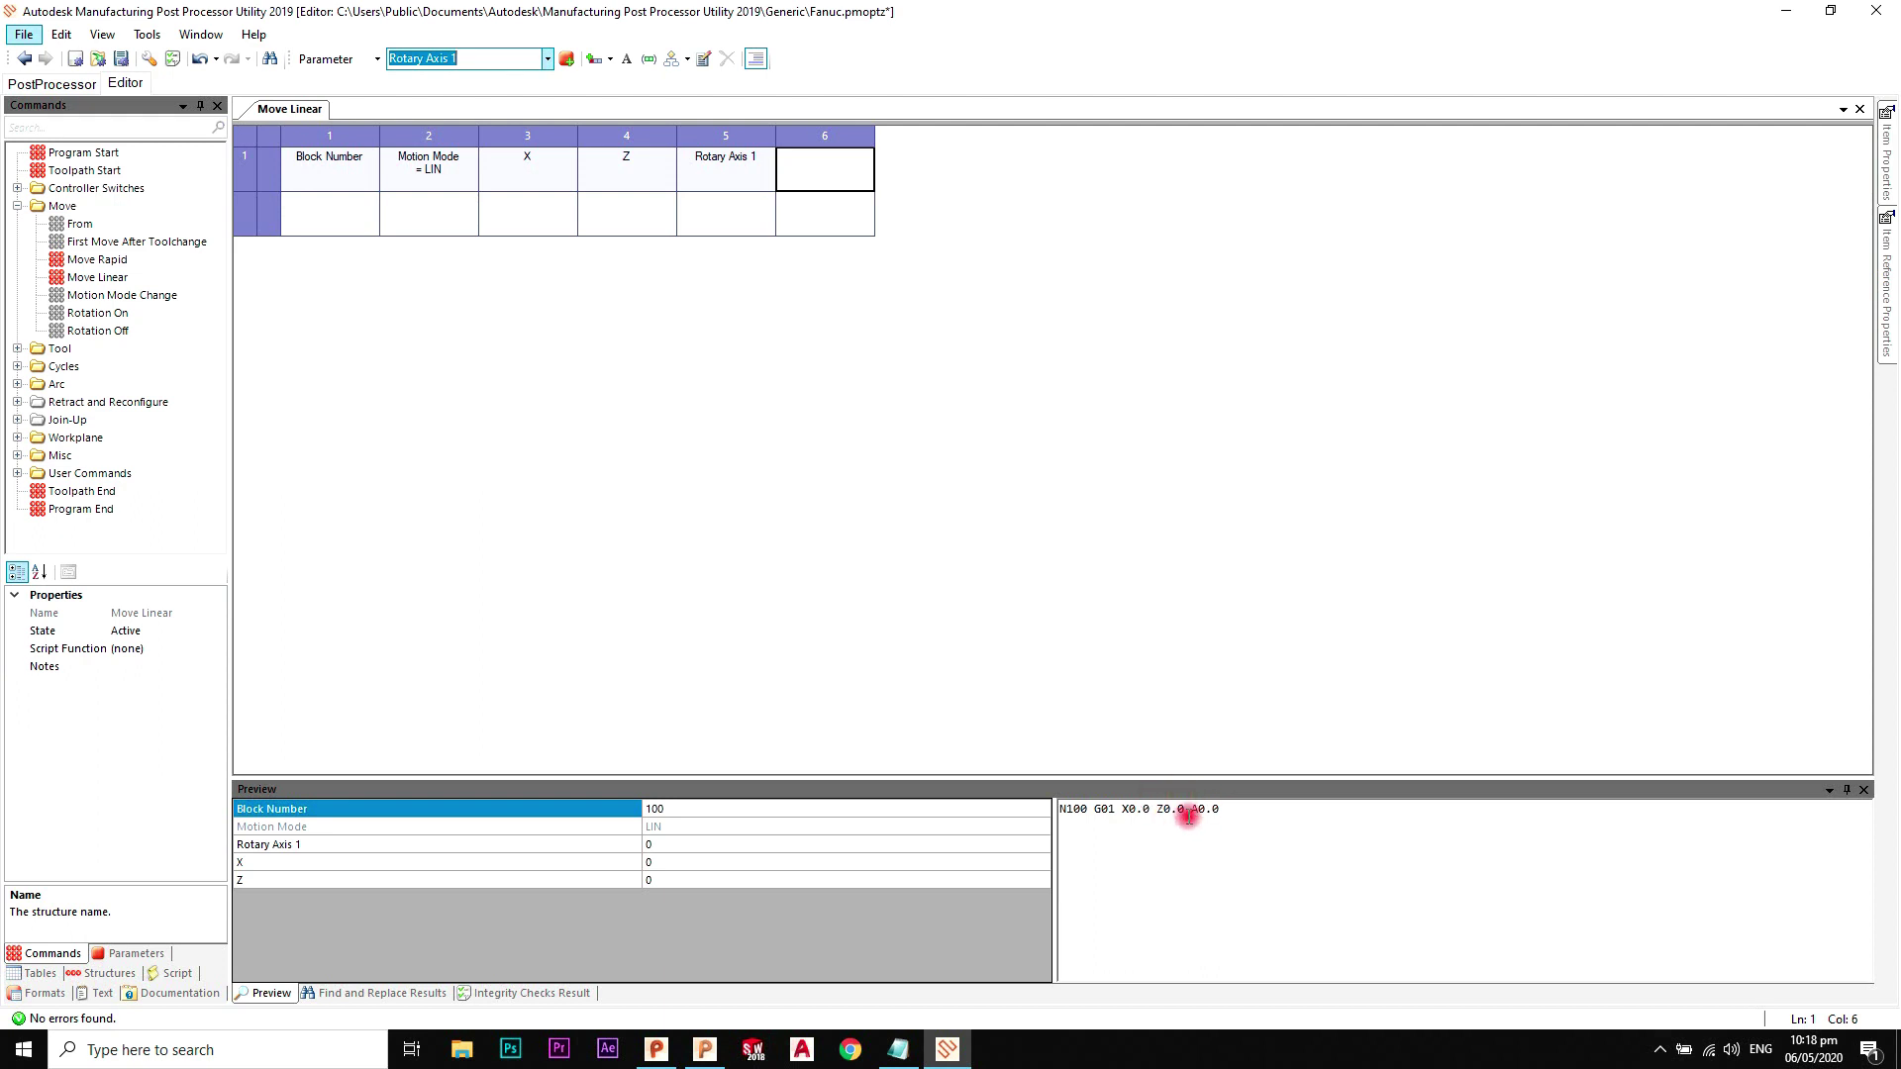
left_click(1044, 627)
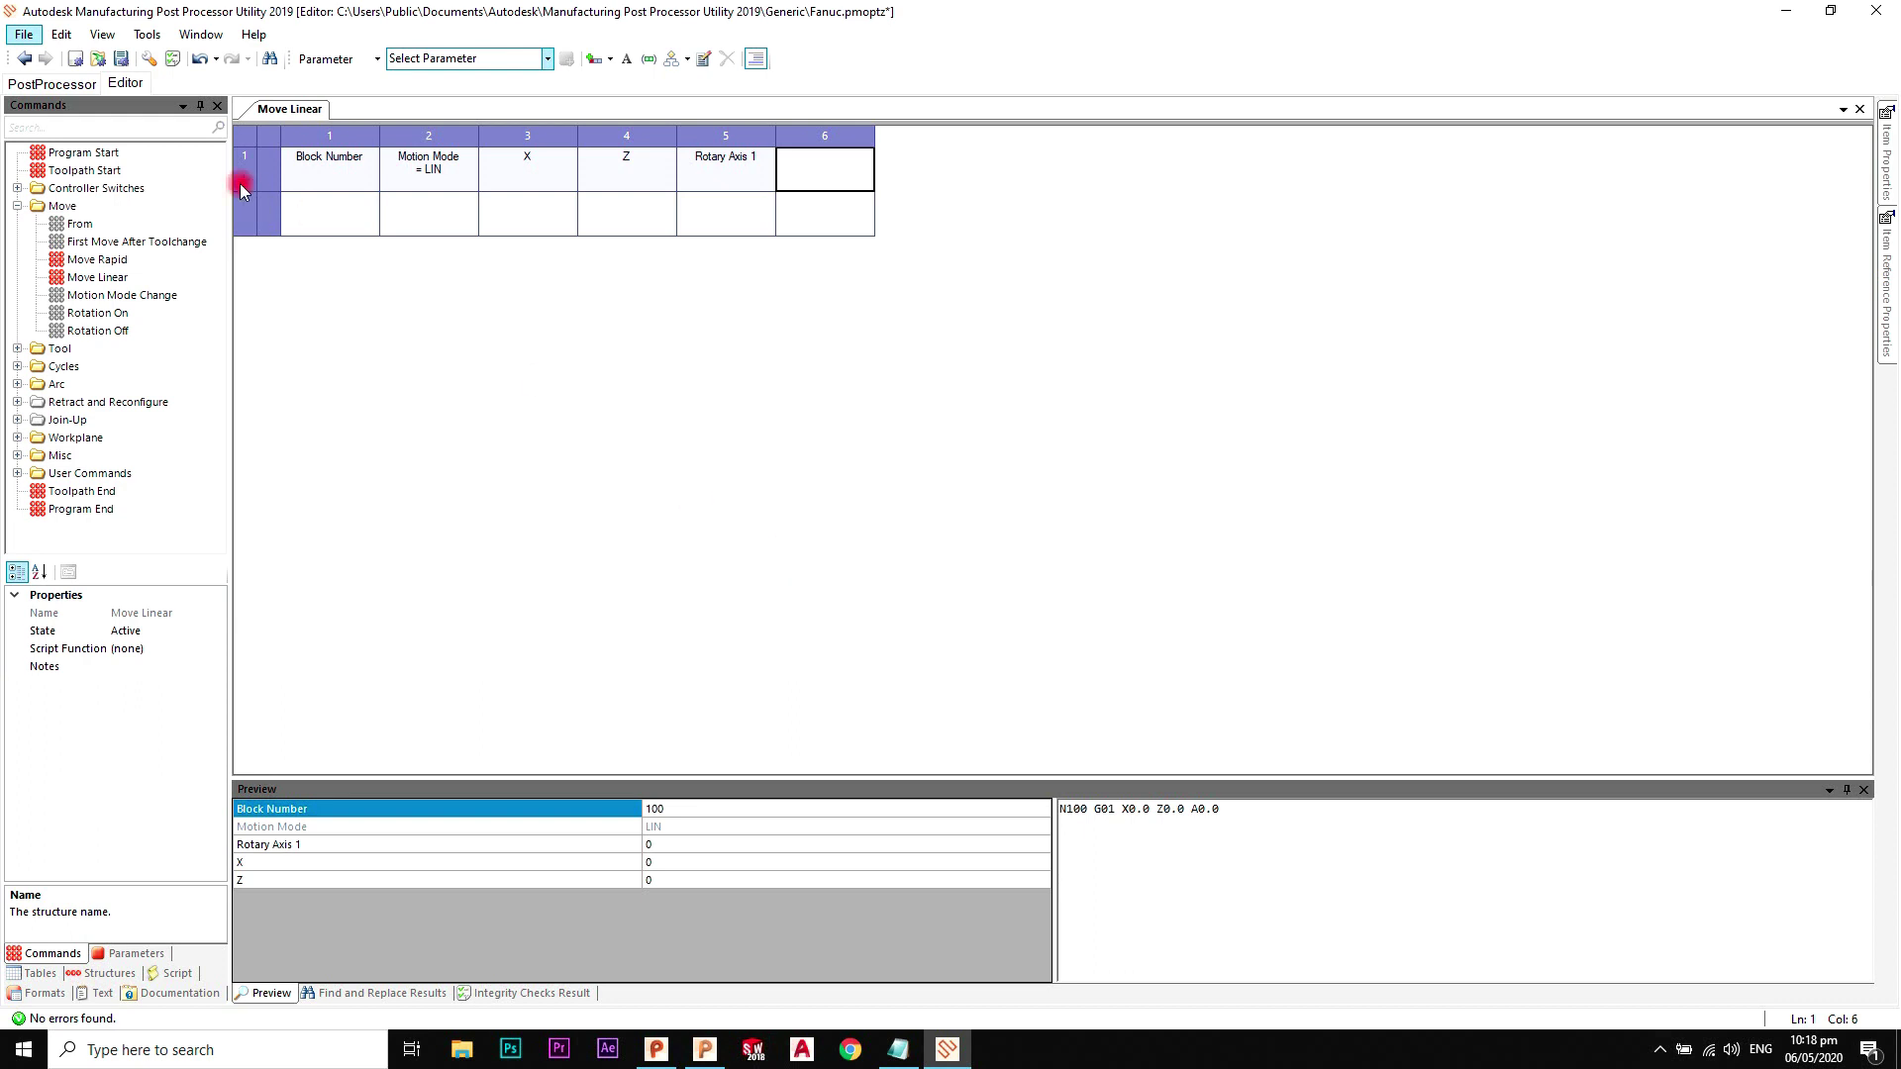
Step: Save the modified option file to the Desktop under the name 4 AXIS
left_click(23, 38)
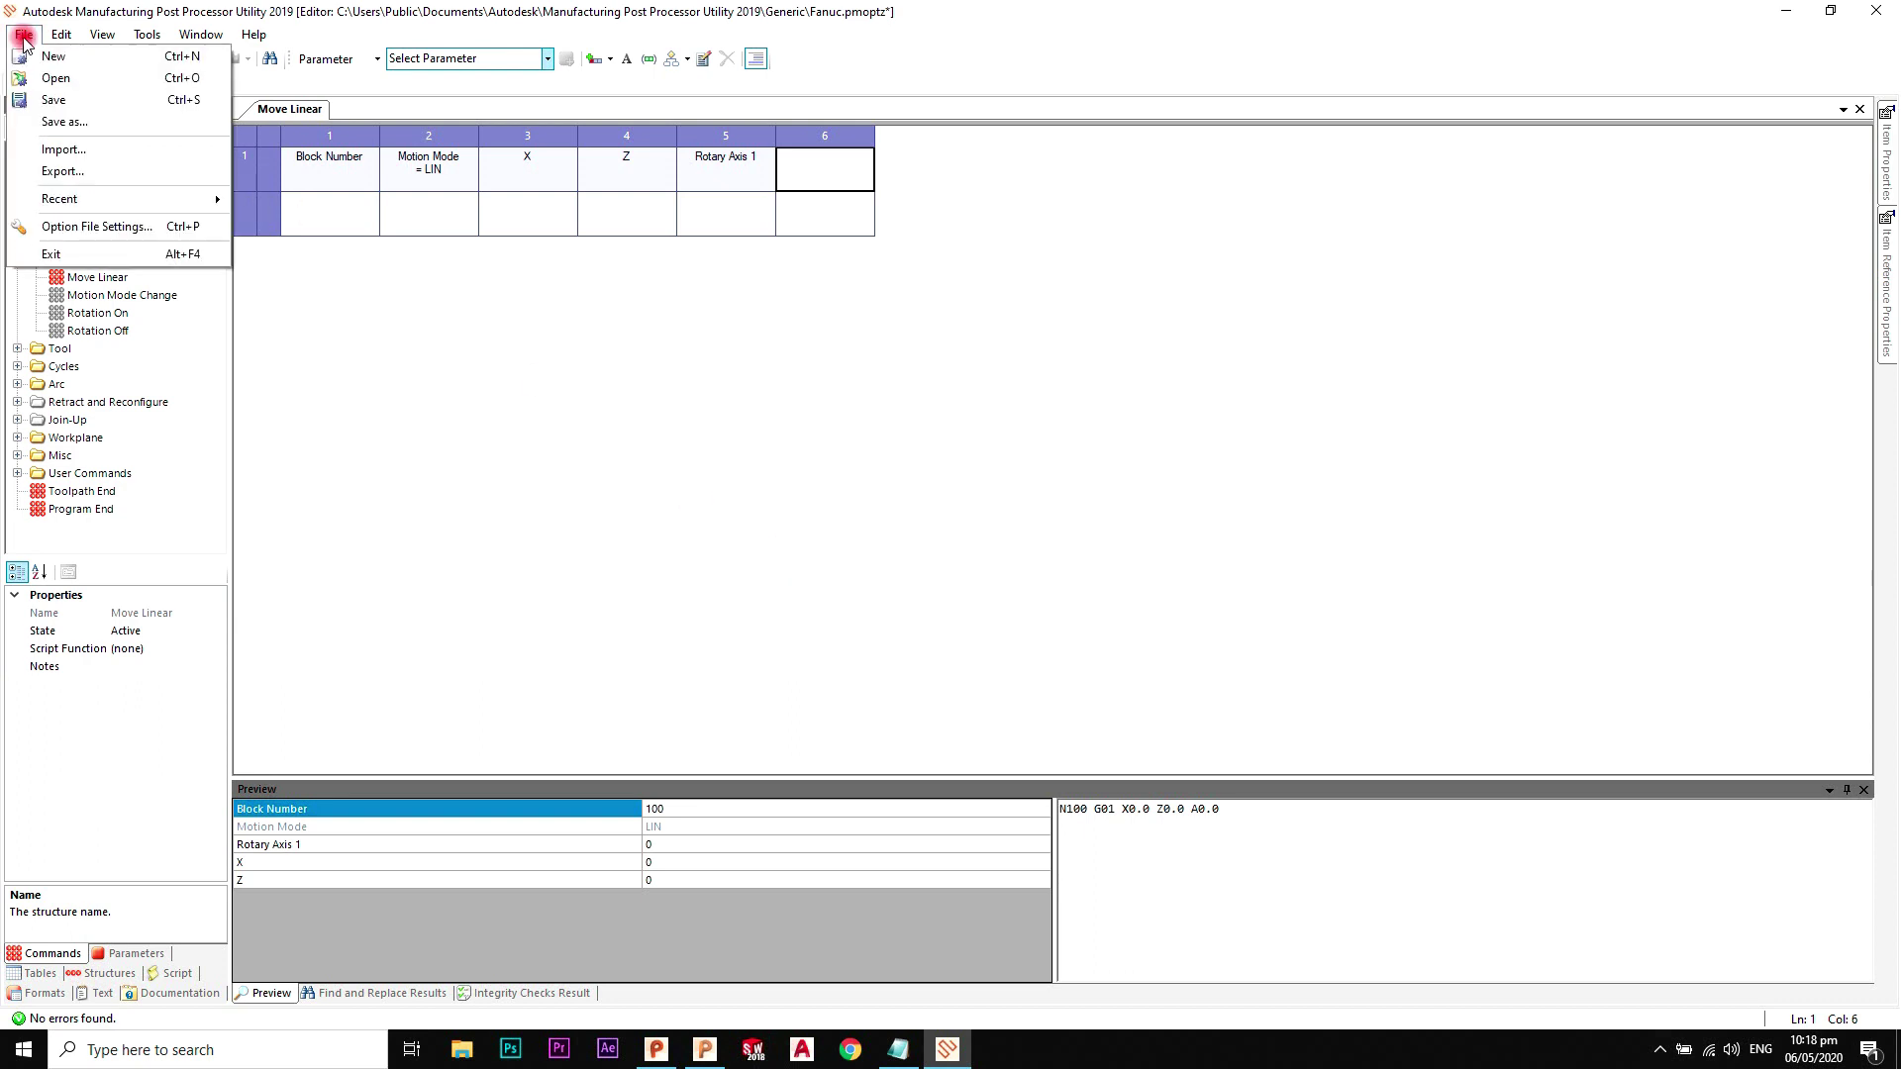
left_click(69, 115)
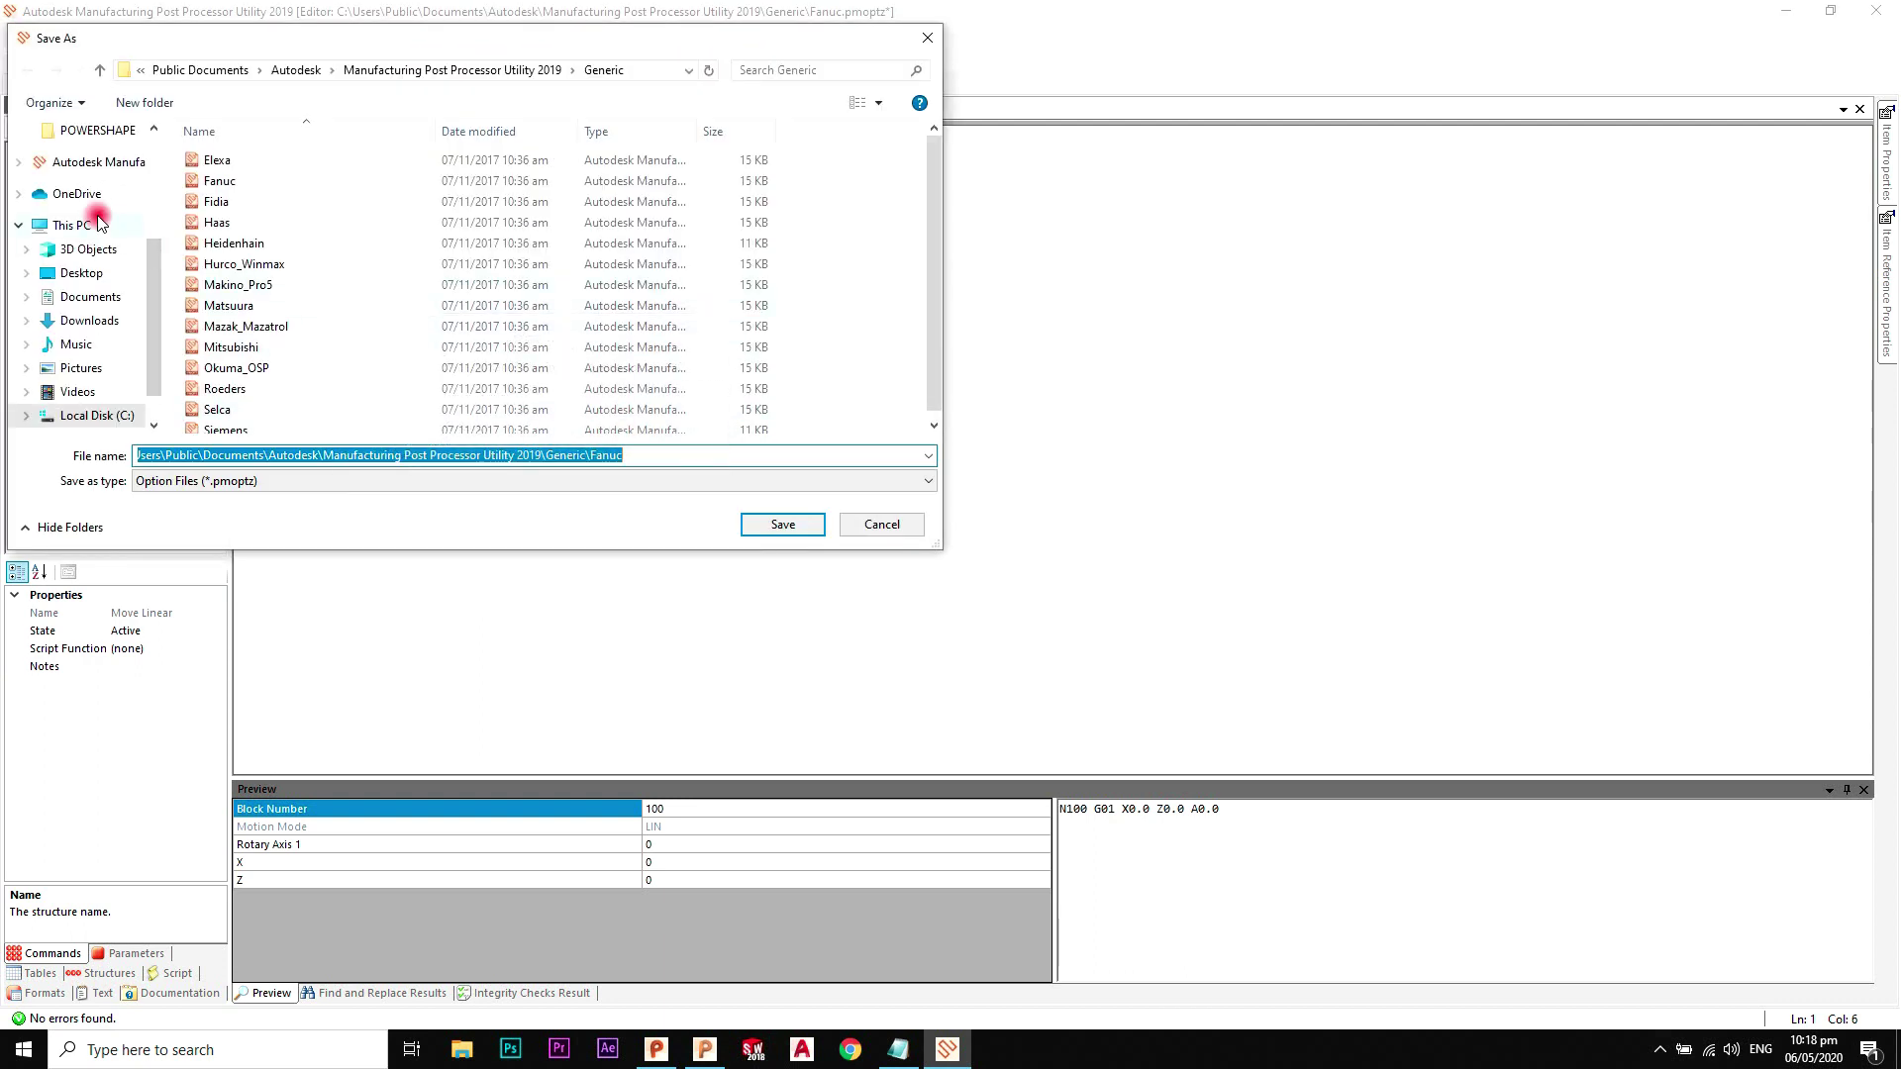
left_click(81, 272)
type("4 AXIS")
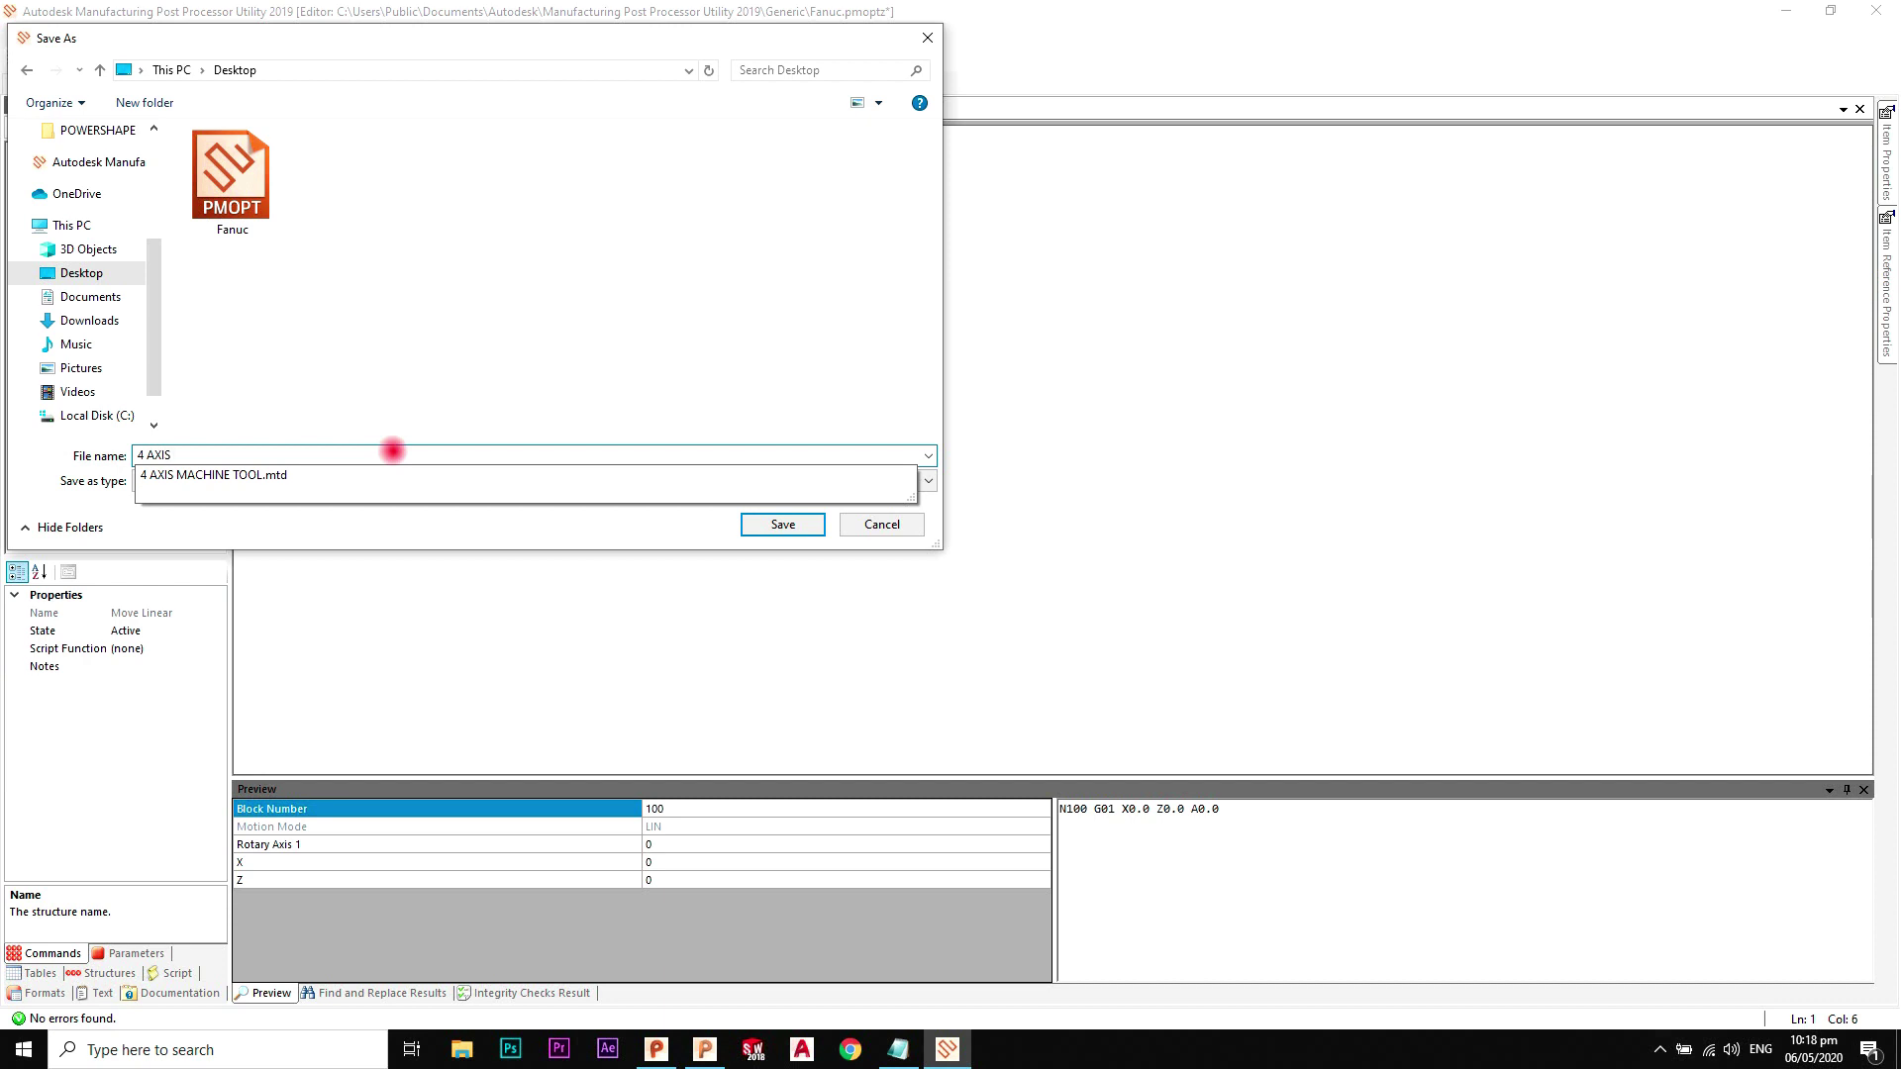
left_click(780, 526)
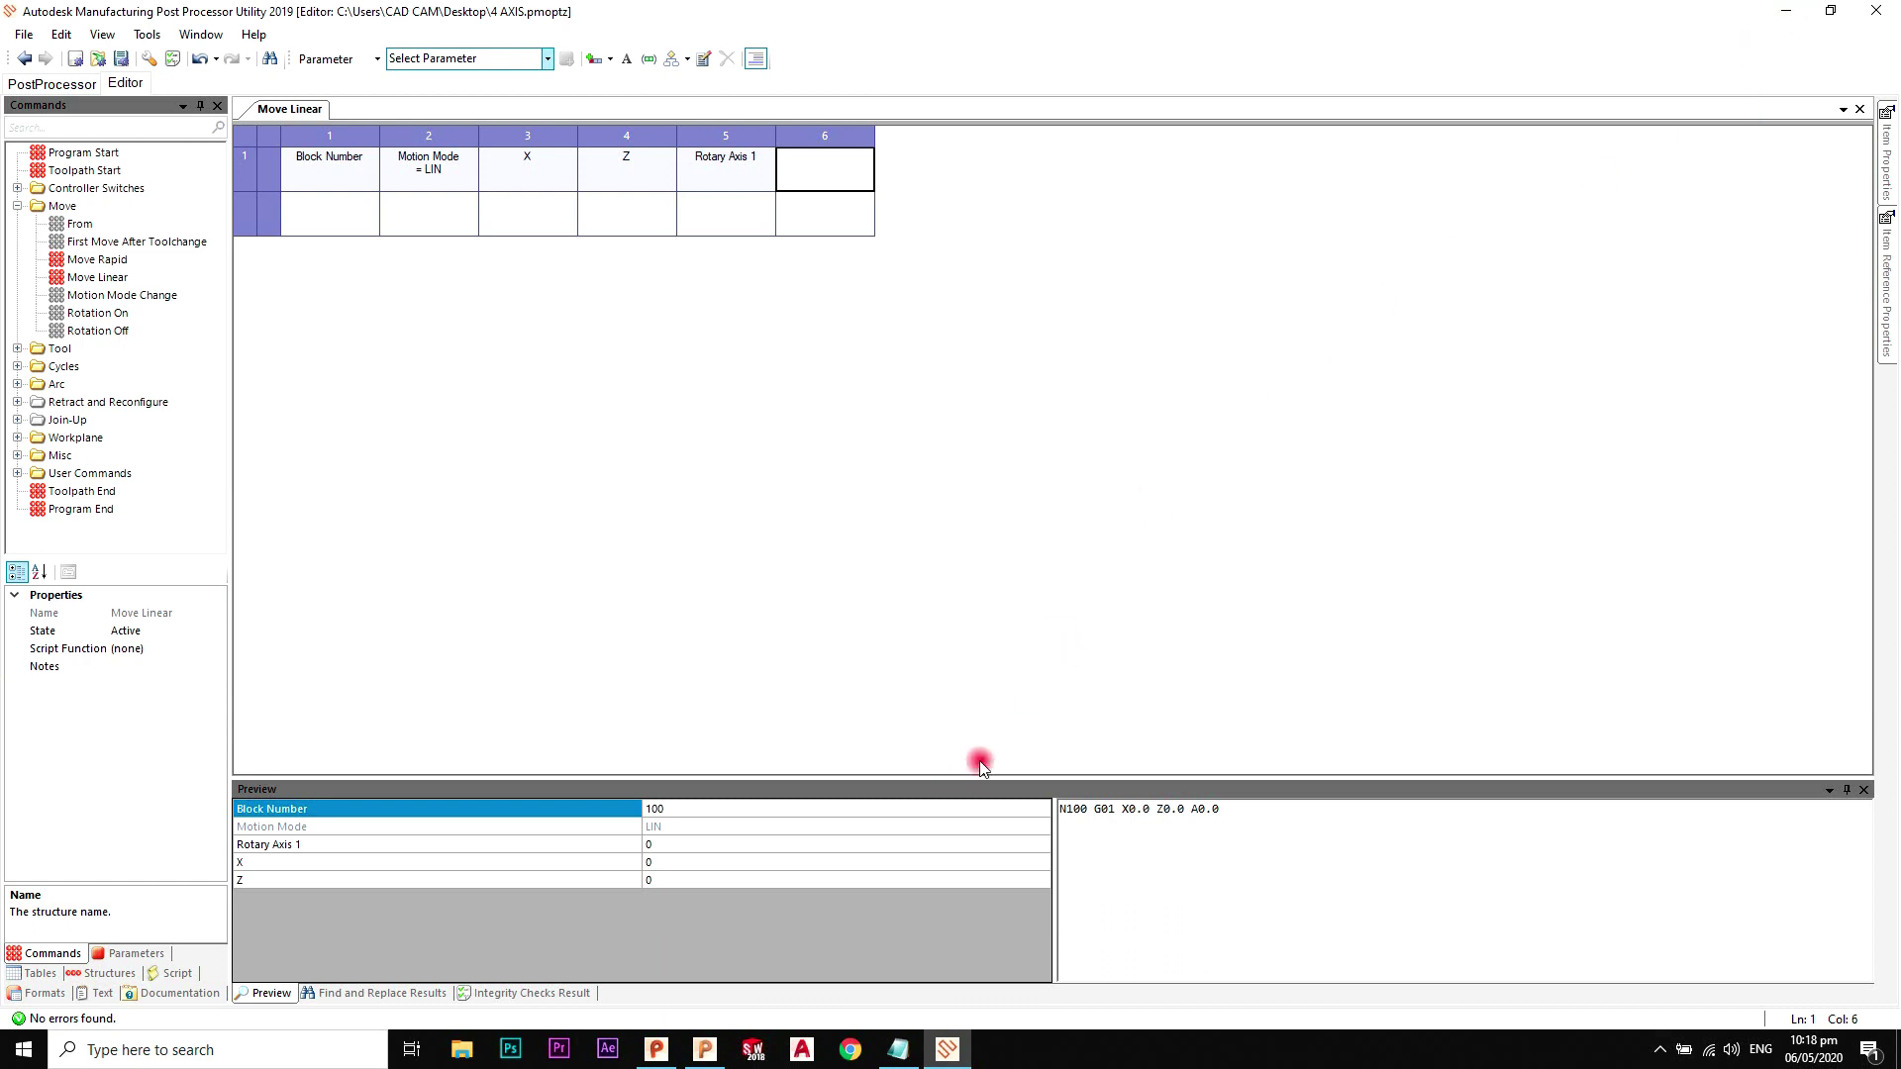
Step: Switch to PowerMill and delete the existing NC program 1
left_click(704, 1049)
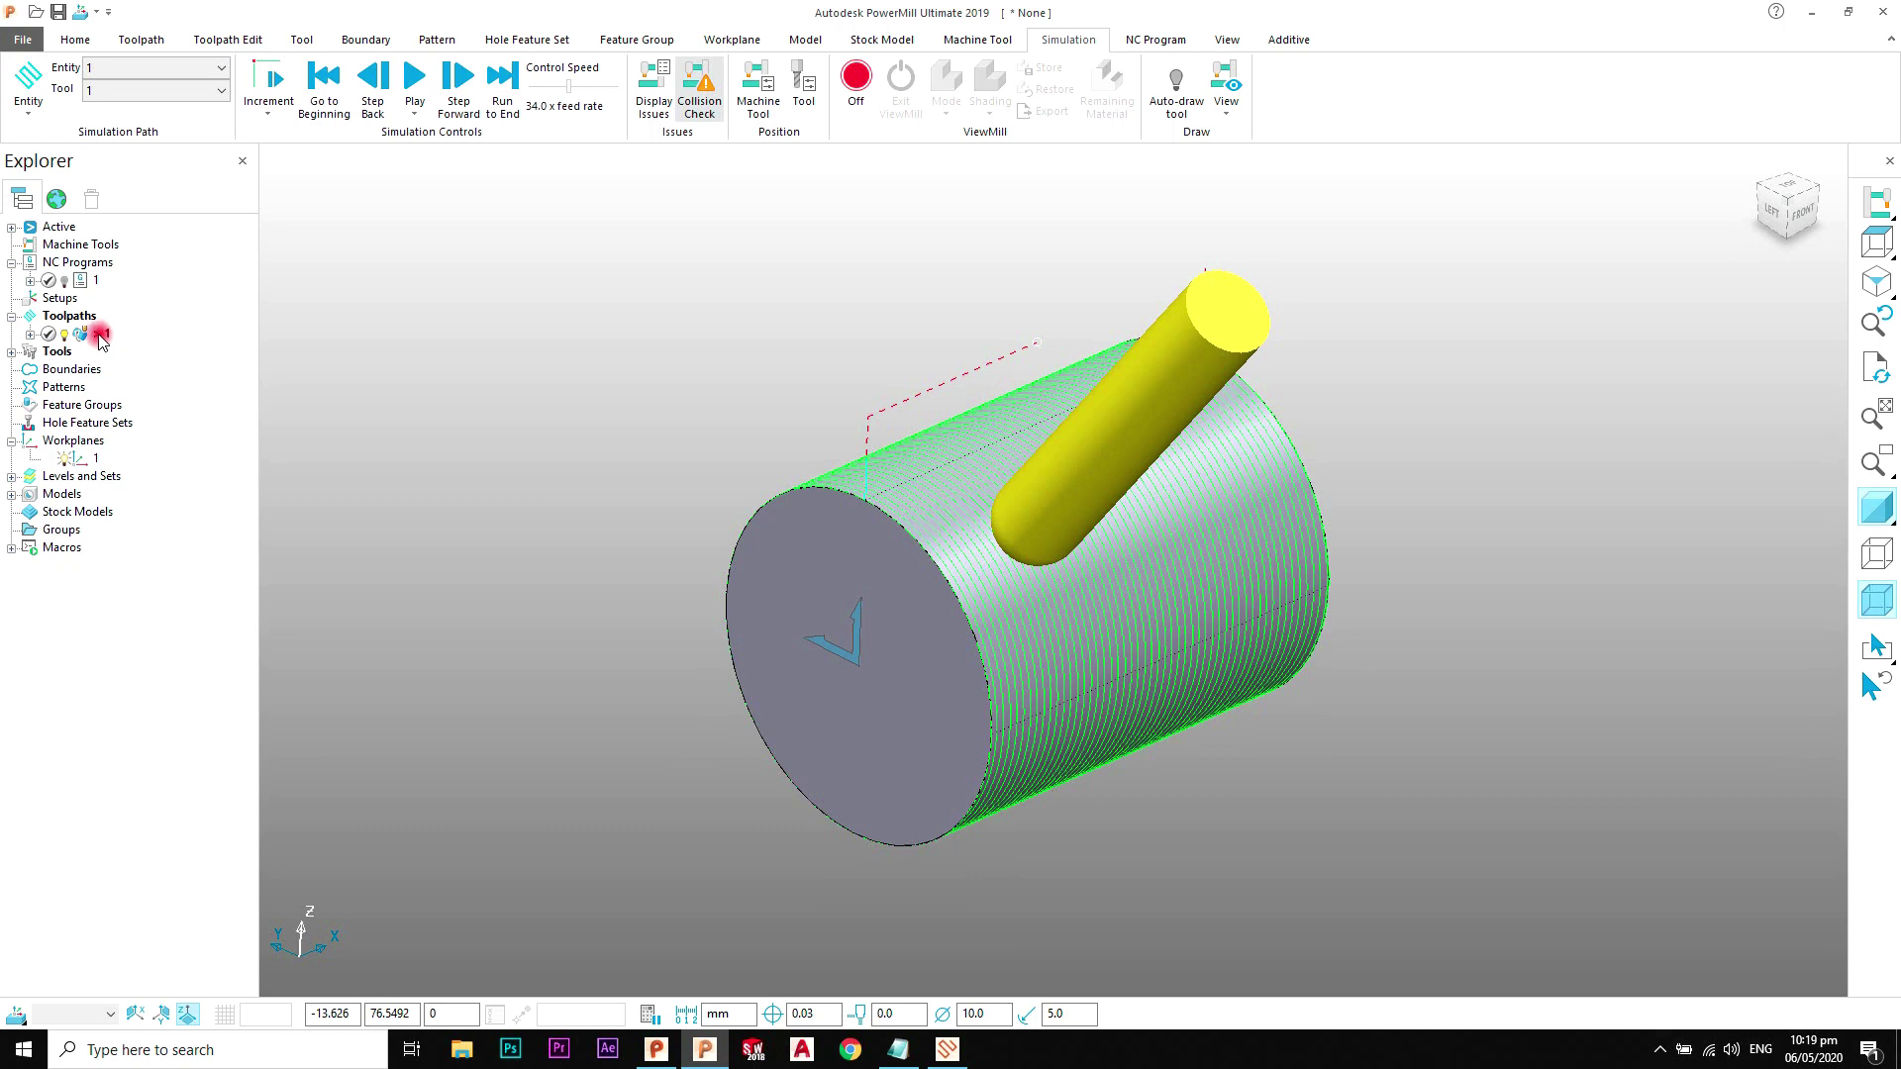
left_click_drag(99, 339, 424, 374)
mouse_move(94, 327)
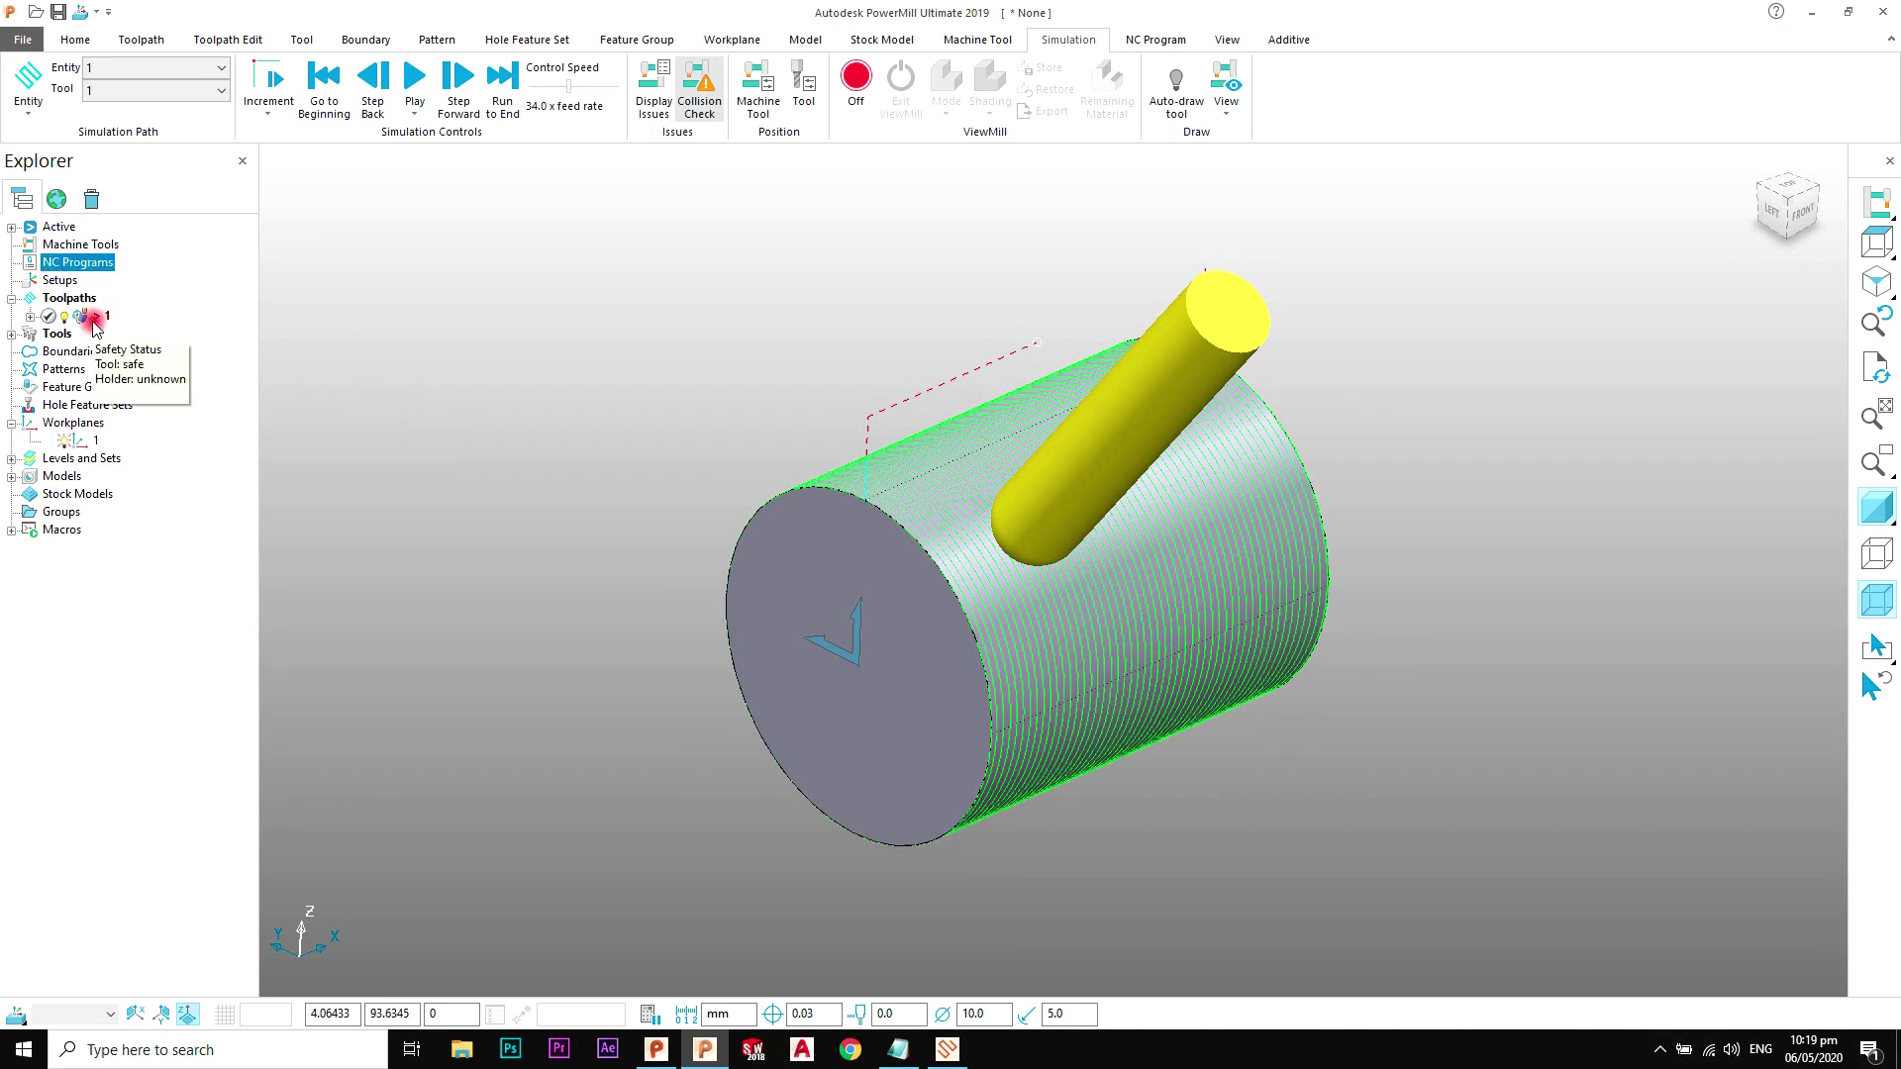
Step: Import the 4 AXIS MACHINE TOOL MTD file from the Desktop as the machine tool
left_click(990, 45)
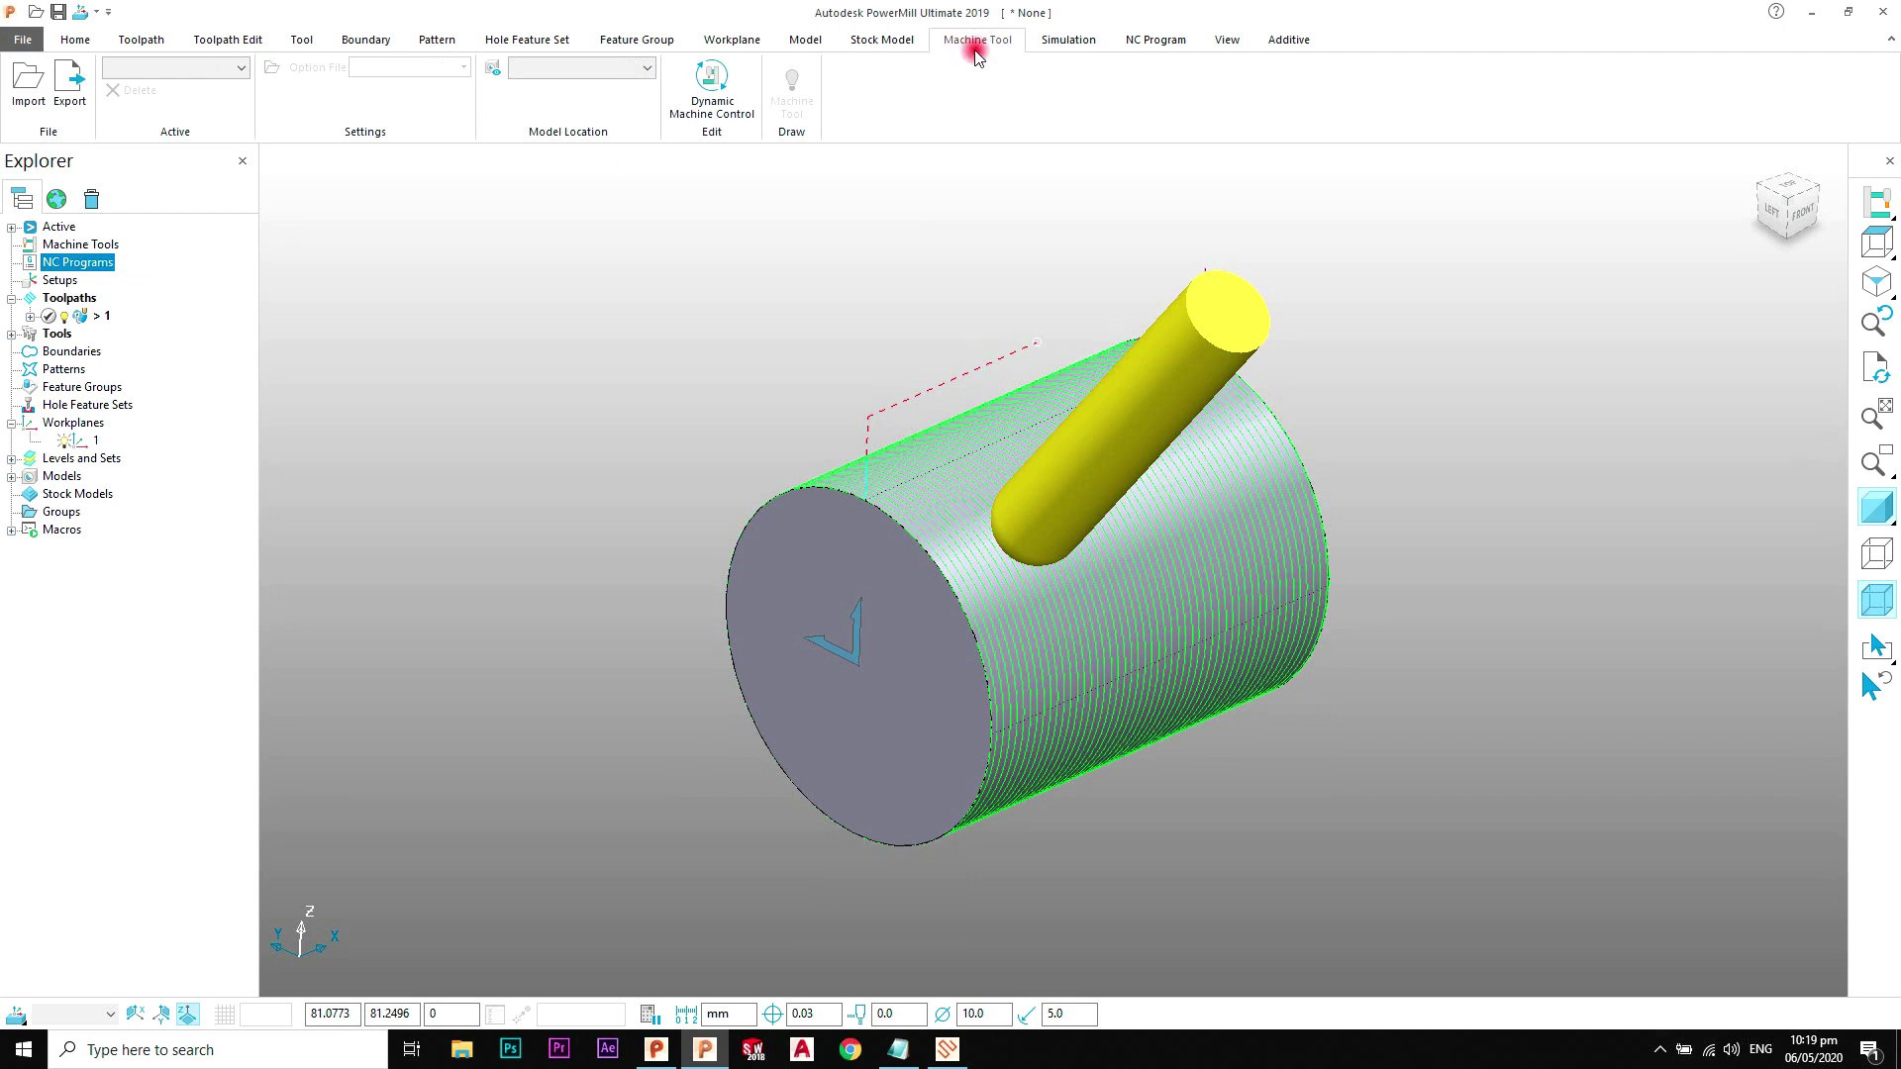
left_click(41, 94)
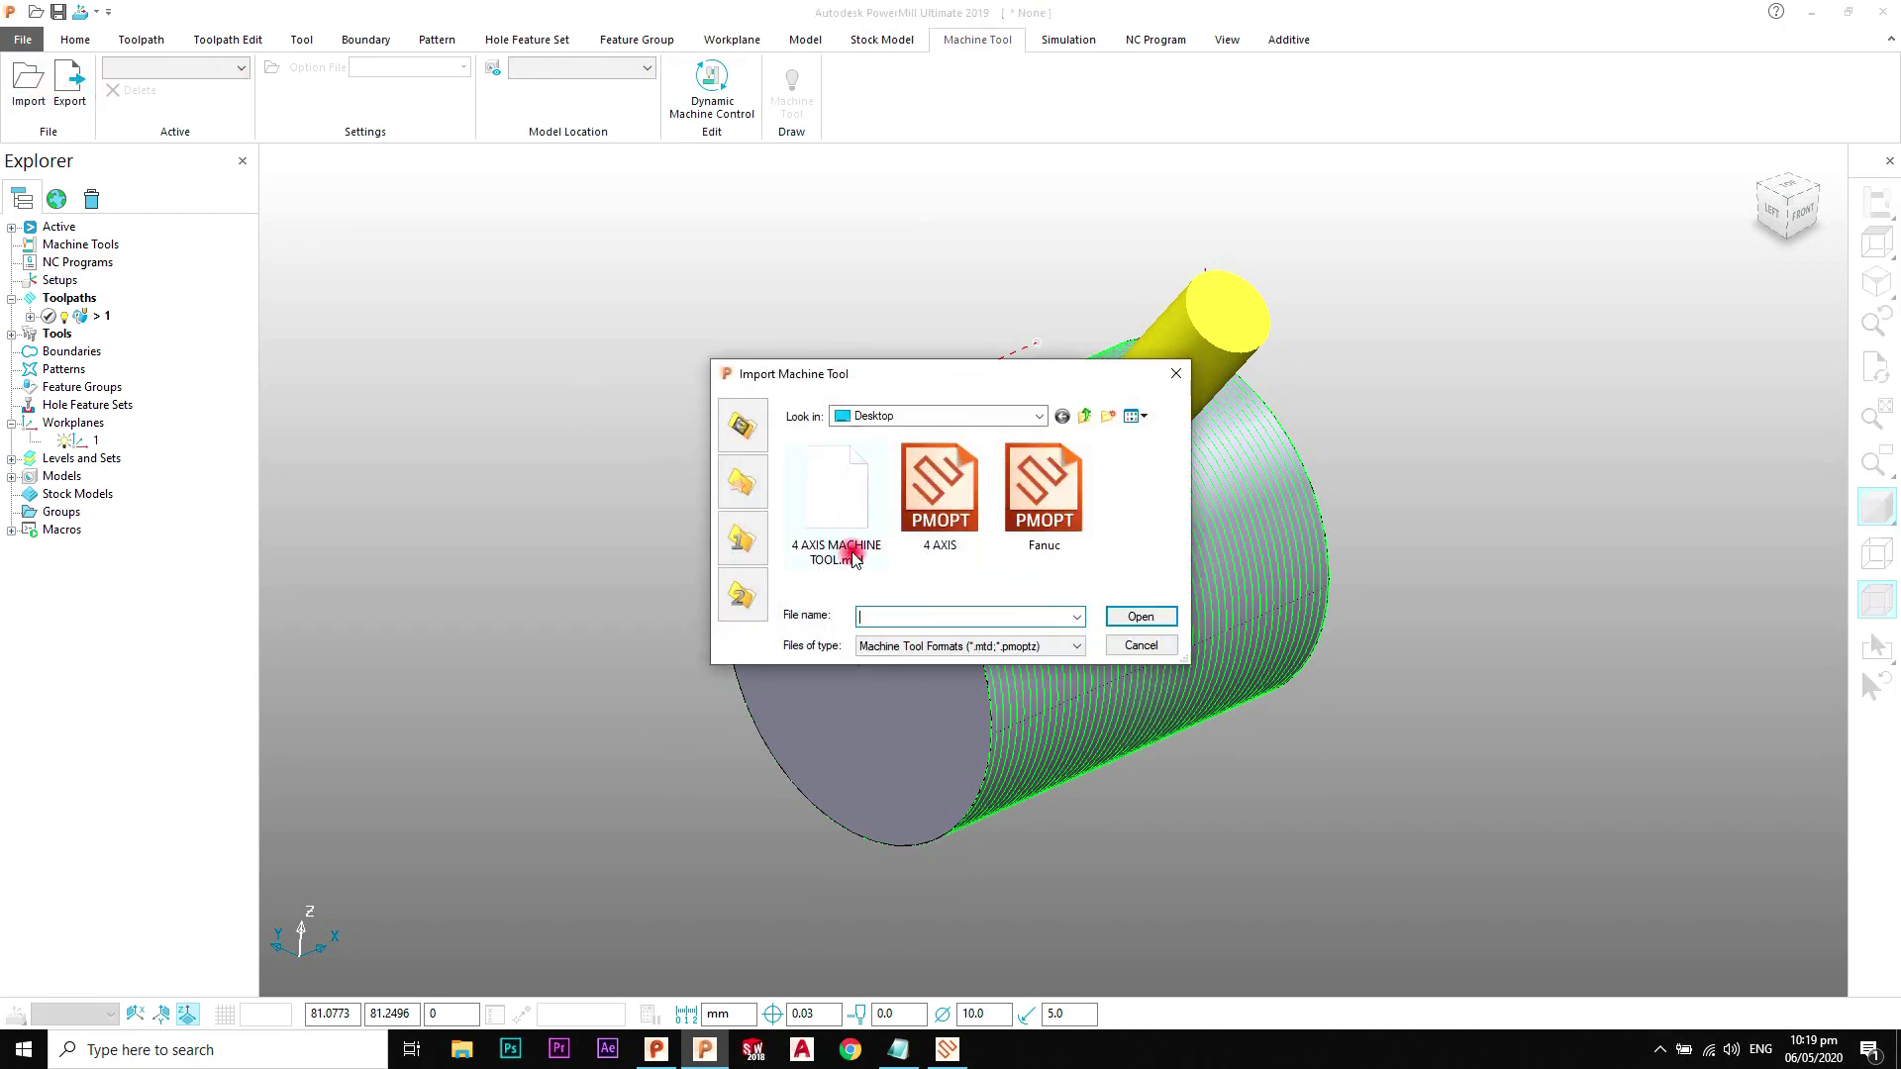
left_click(836, 517)
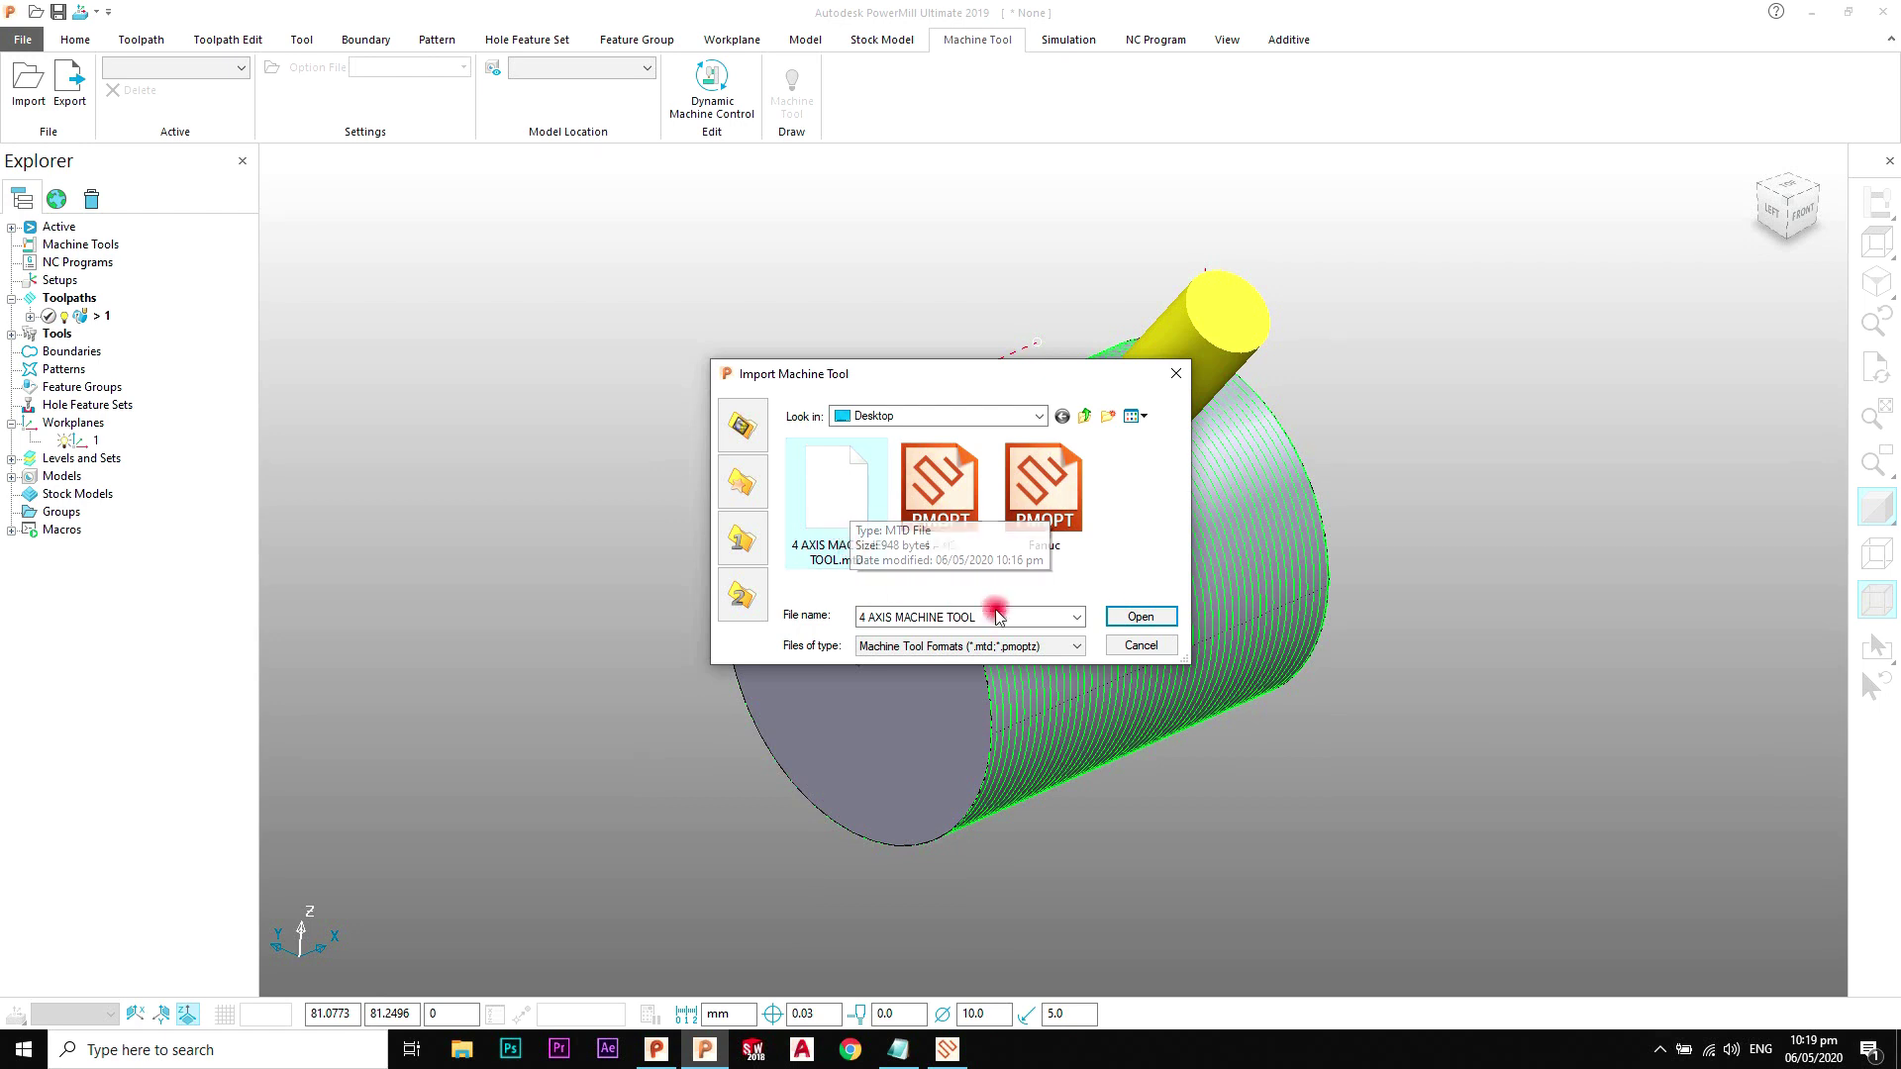
left_click(1141, 616)
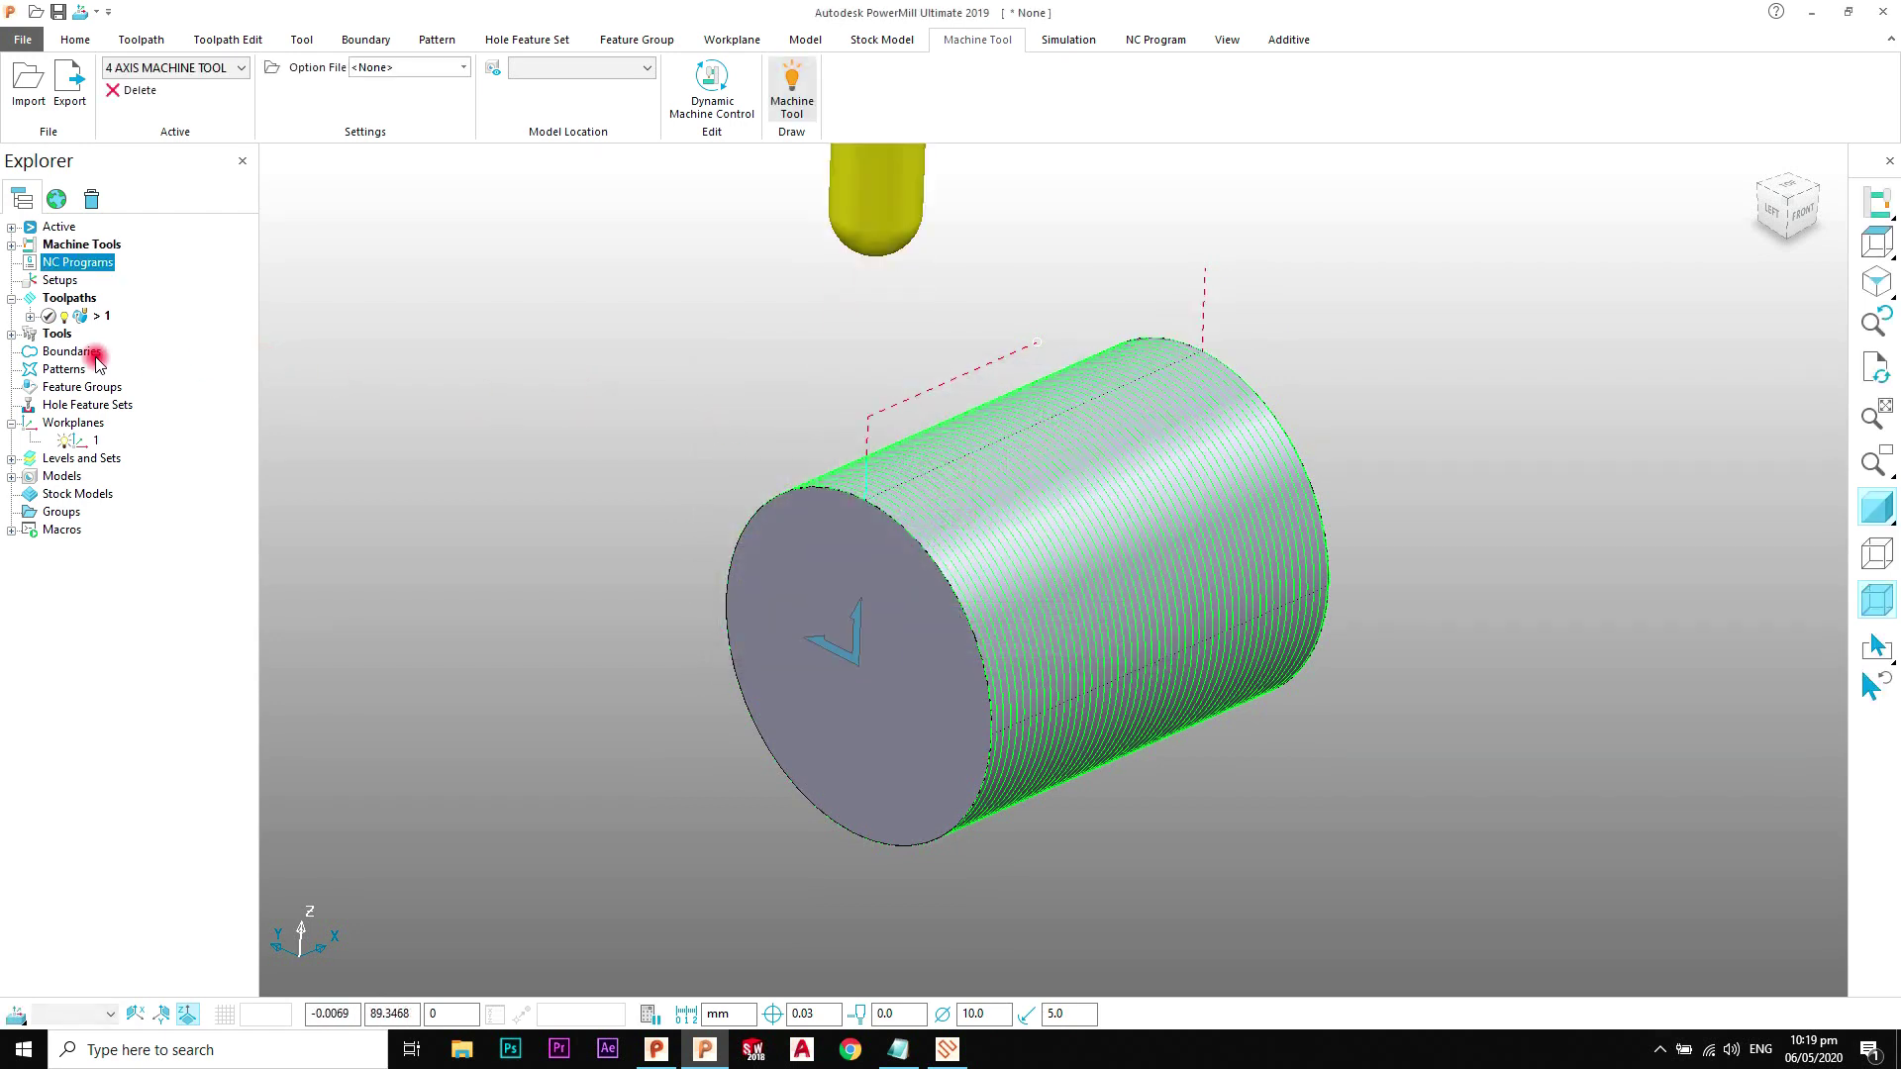
Step: Assign 4 AXIS MACHINE TOOL as the machine tool in the settings of Rotary Finishing toolpath 1
right_click(91, 319)
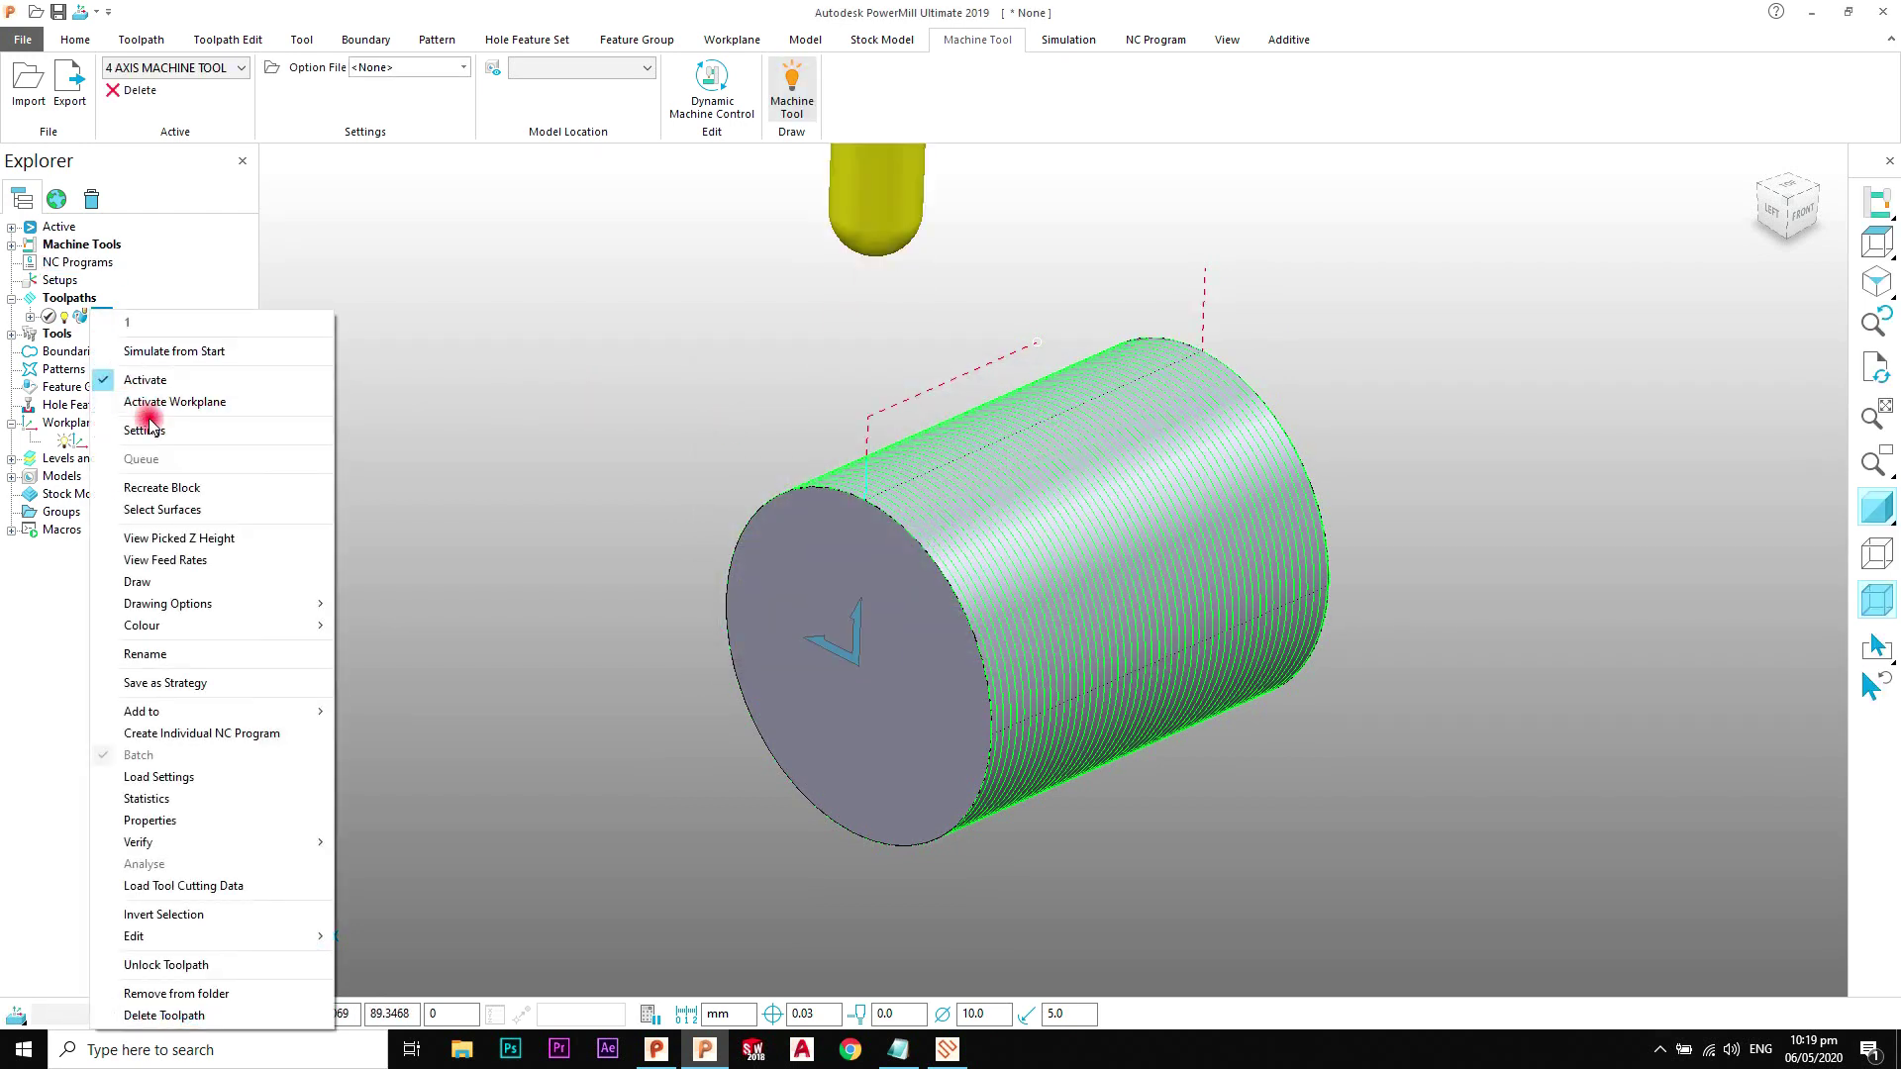
left_click(234, 415)
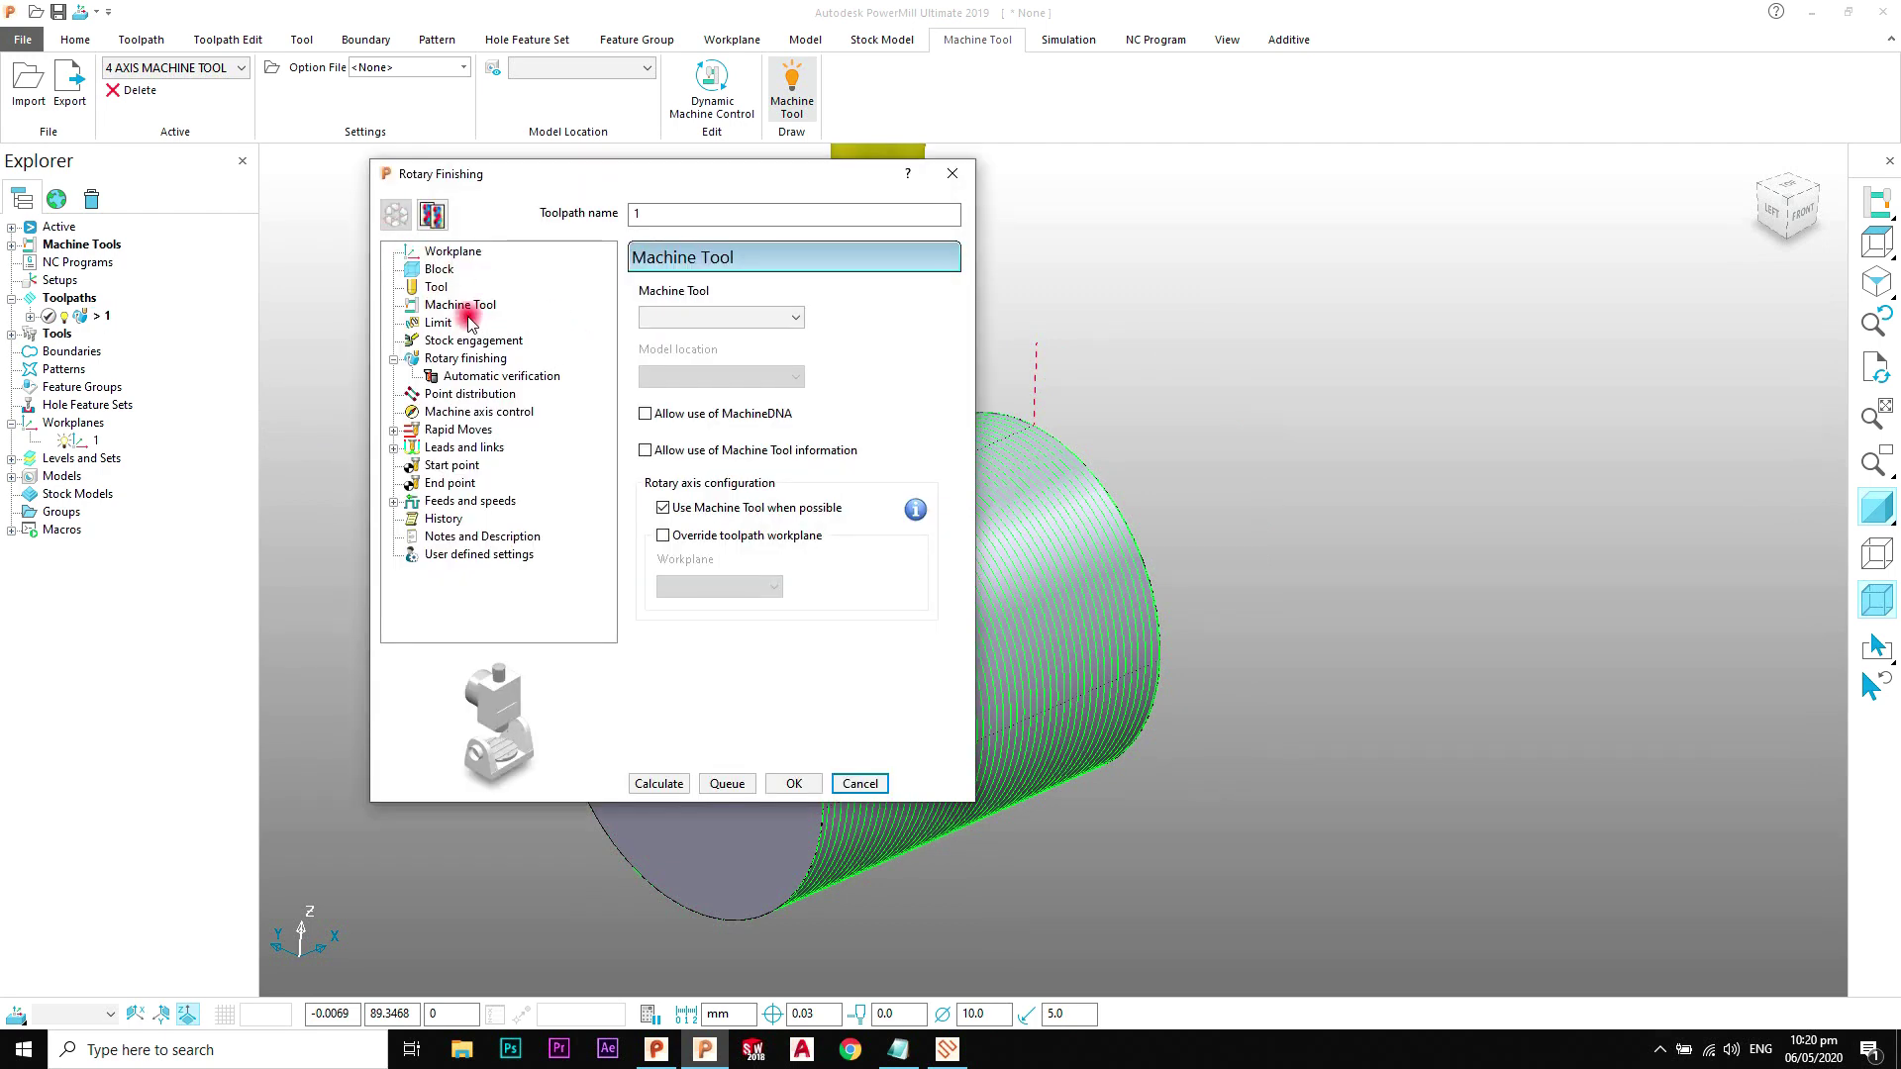
left_click(733, 318)
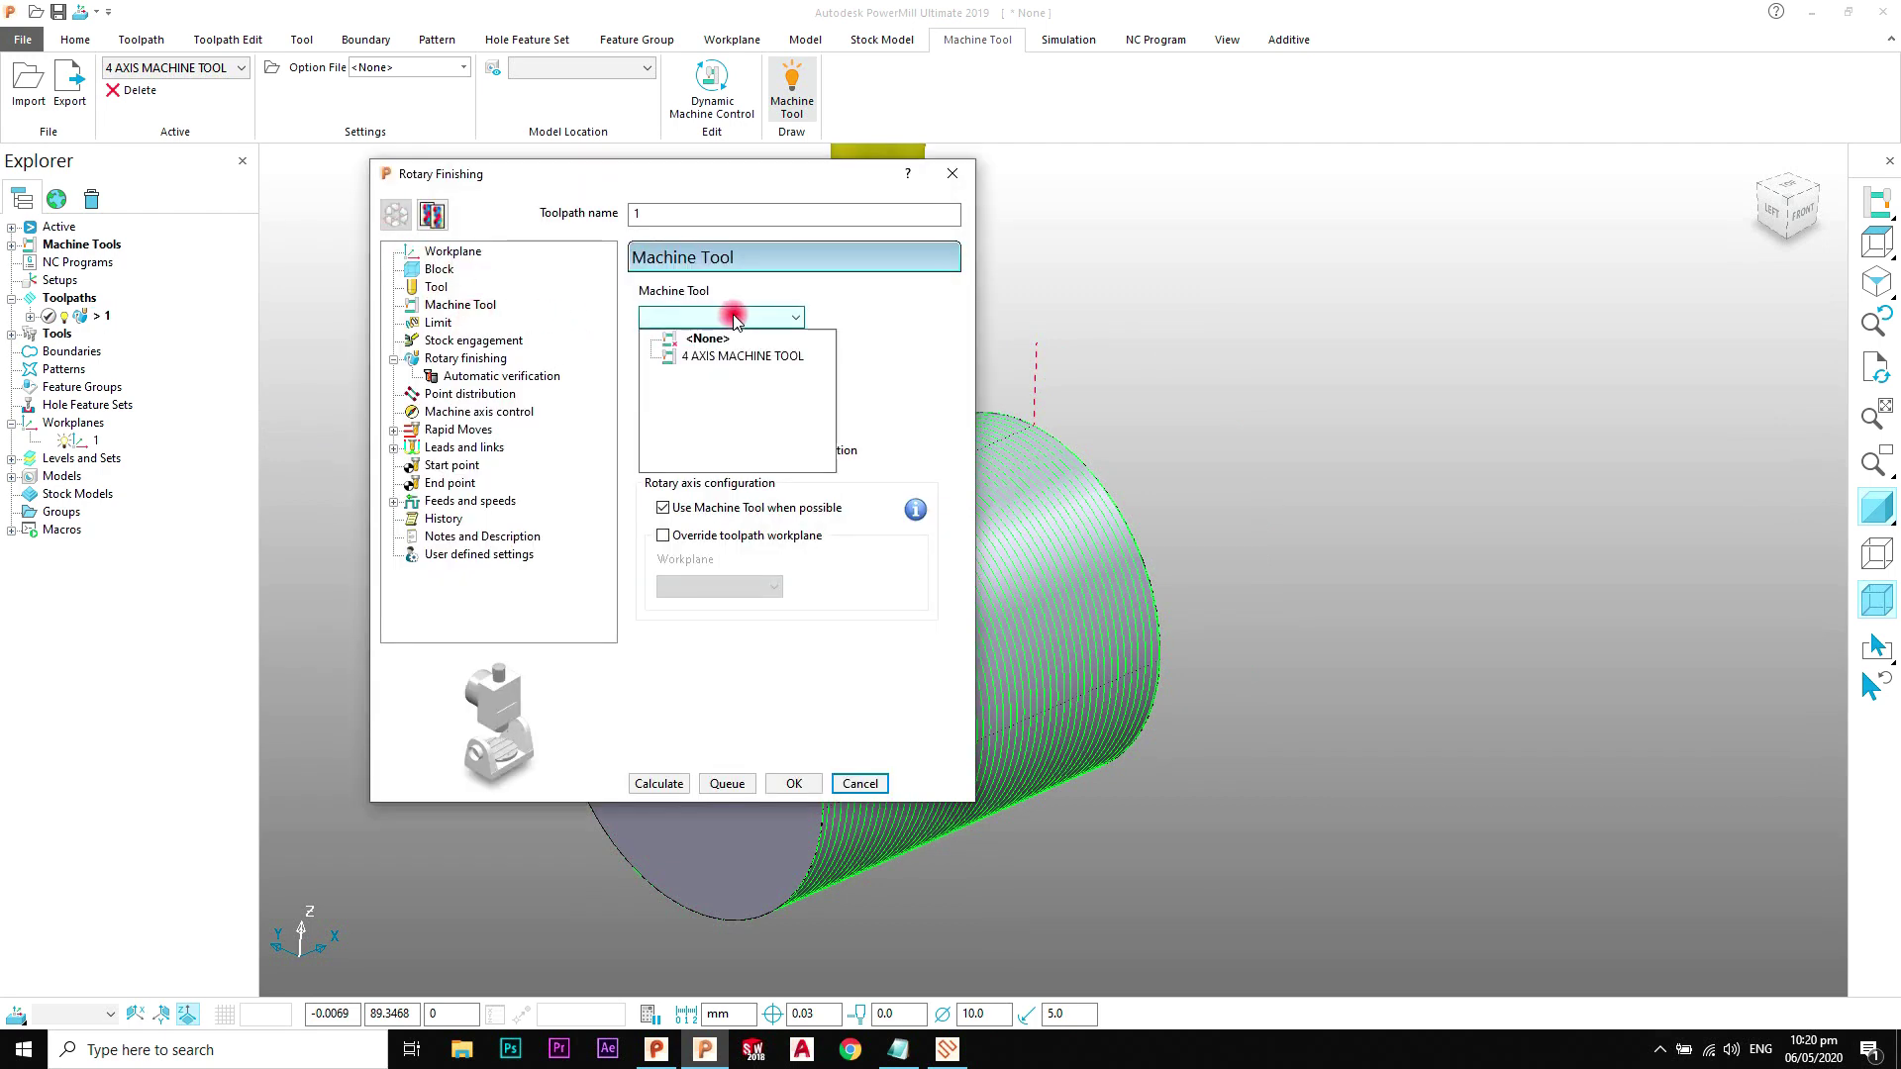
left_click(700, 358)
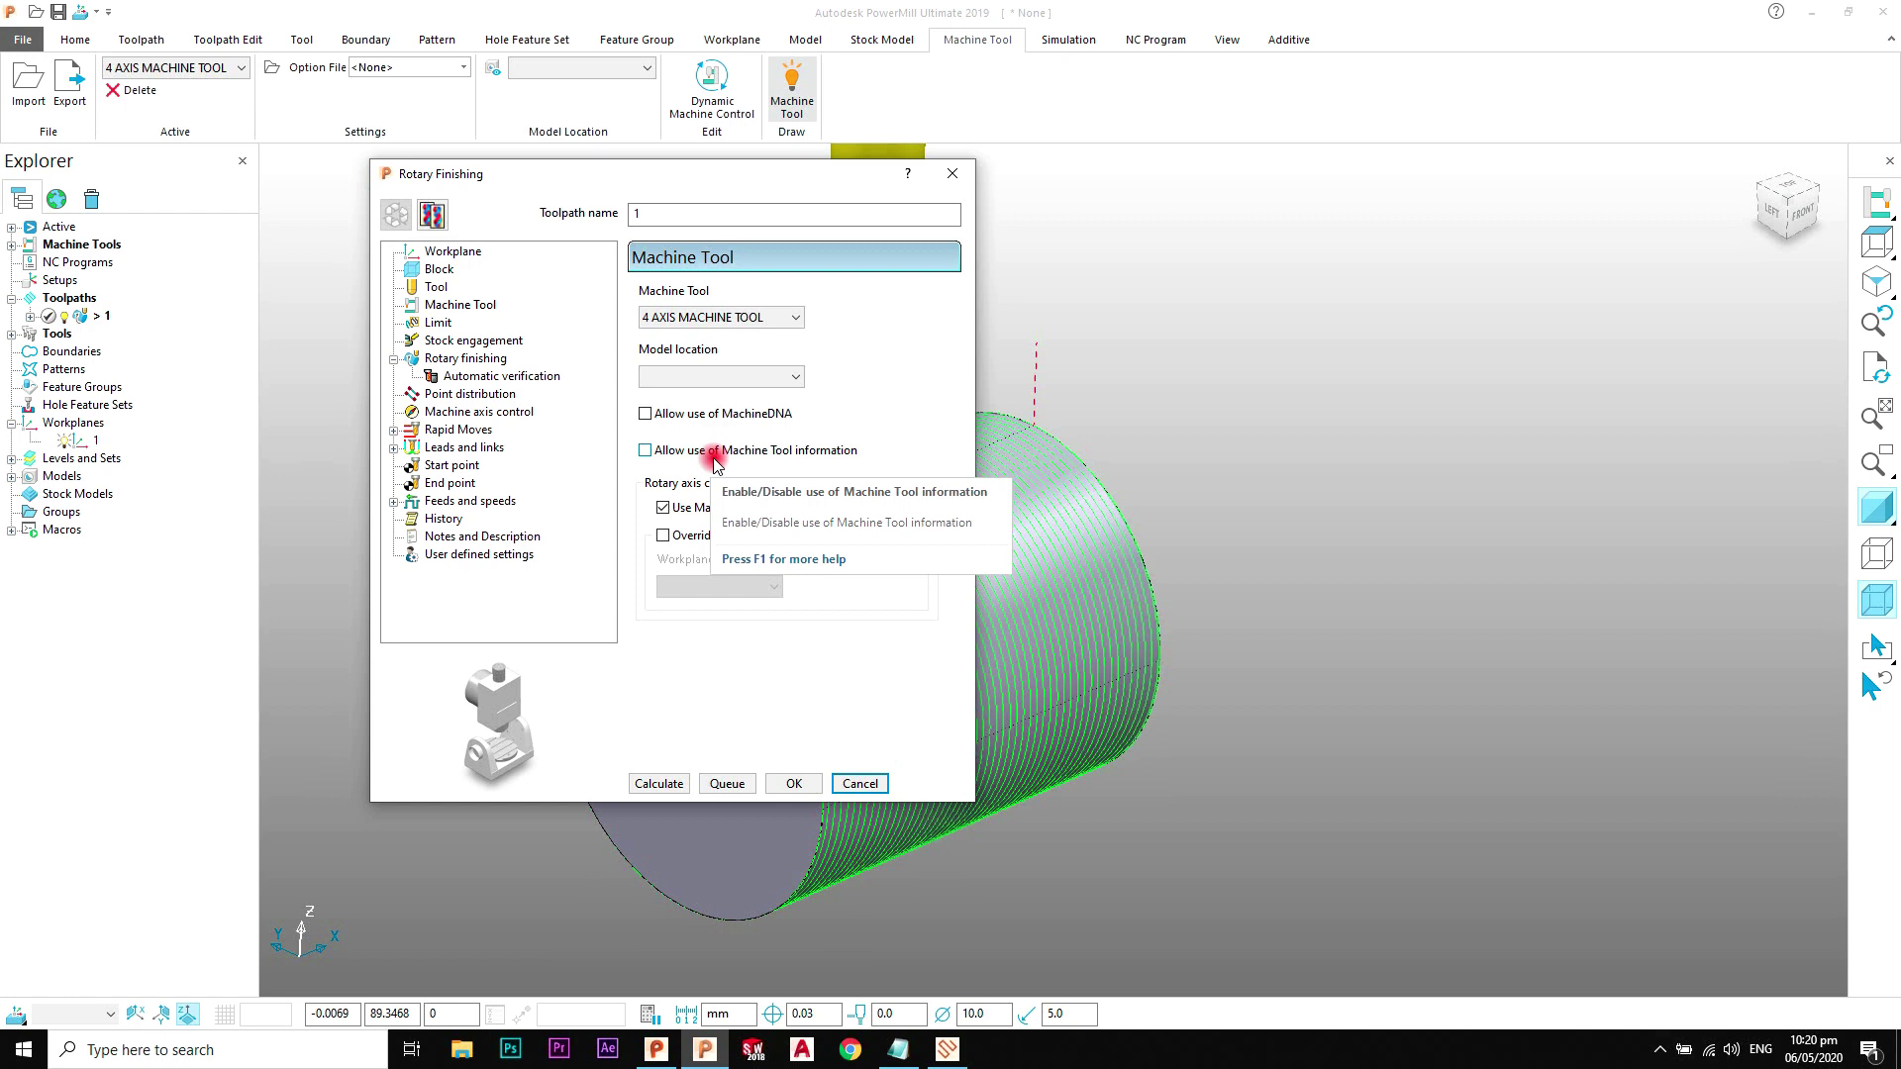
Step: Allow use of Machine Tool information, disable Use Machine Tool when possible, recalculate the toolpath and close its settings
left_click(785, 458)
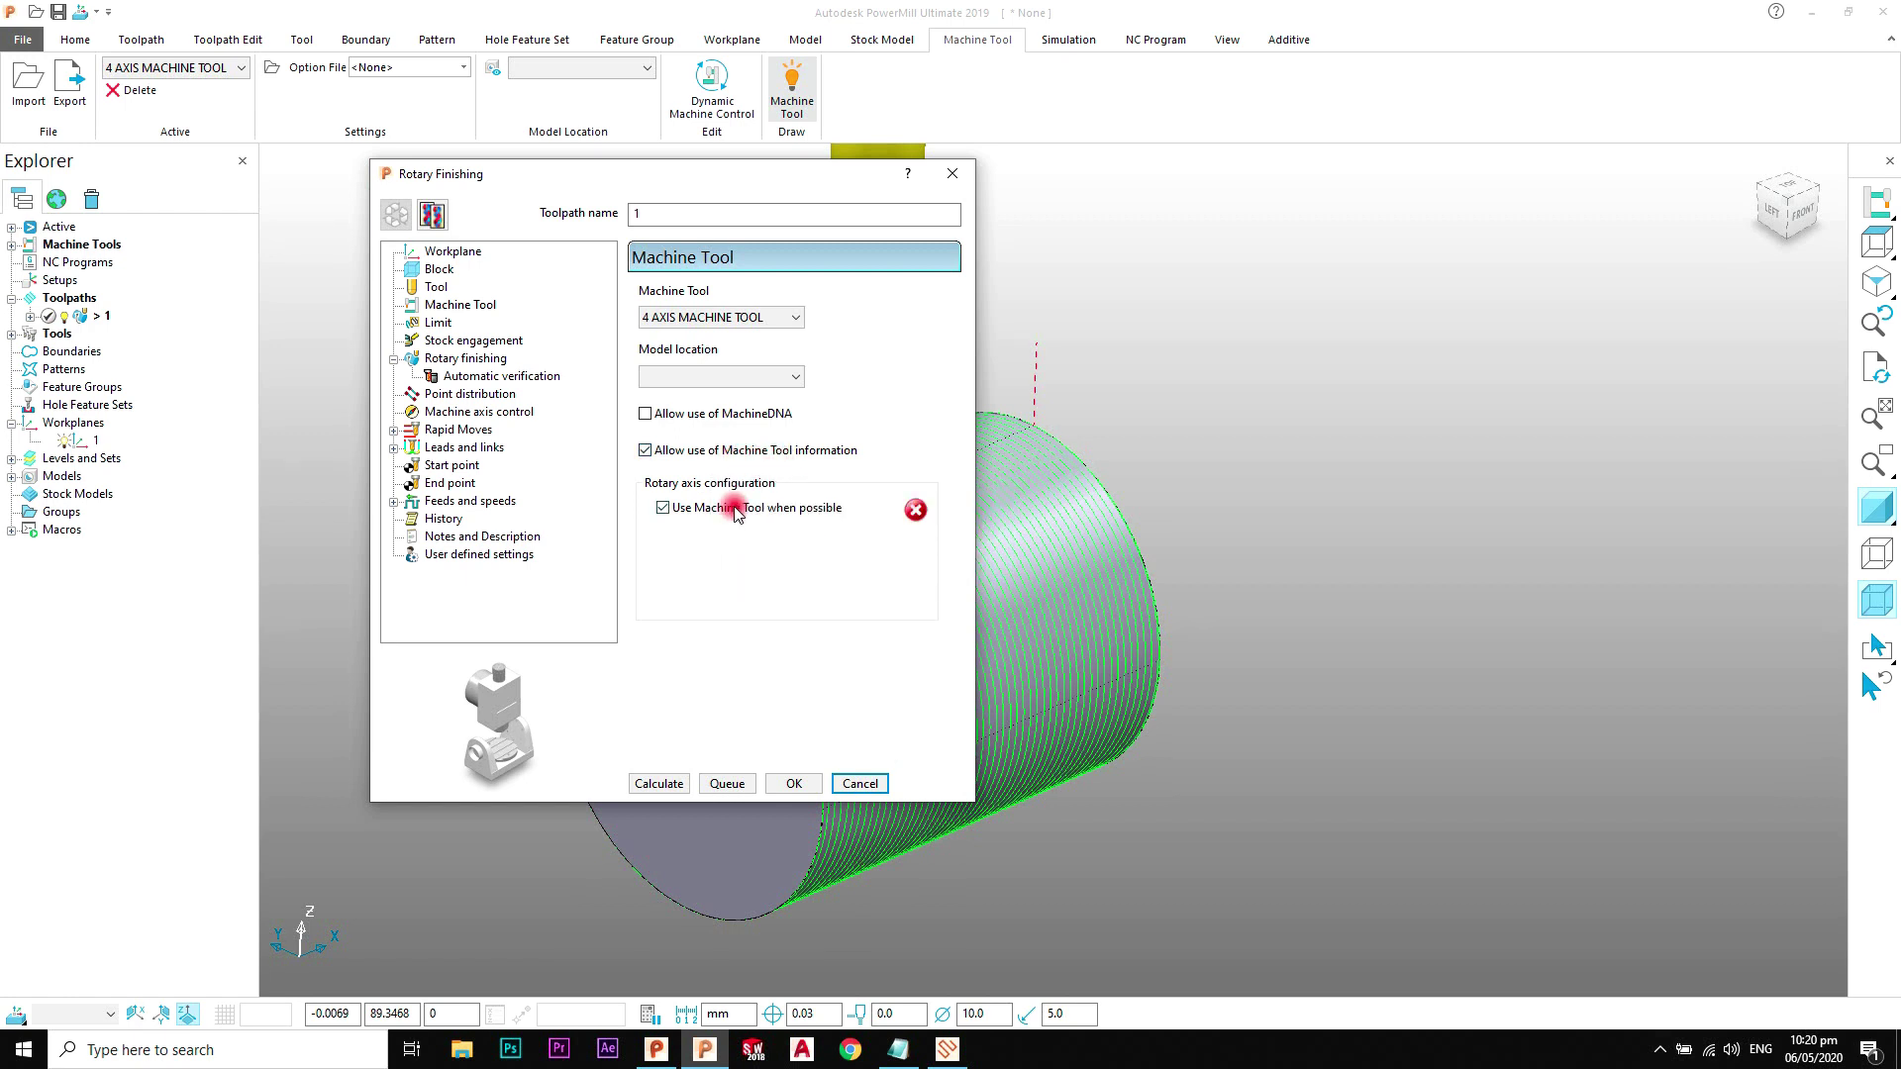
left_click(663, 507)
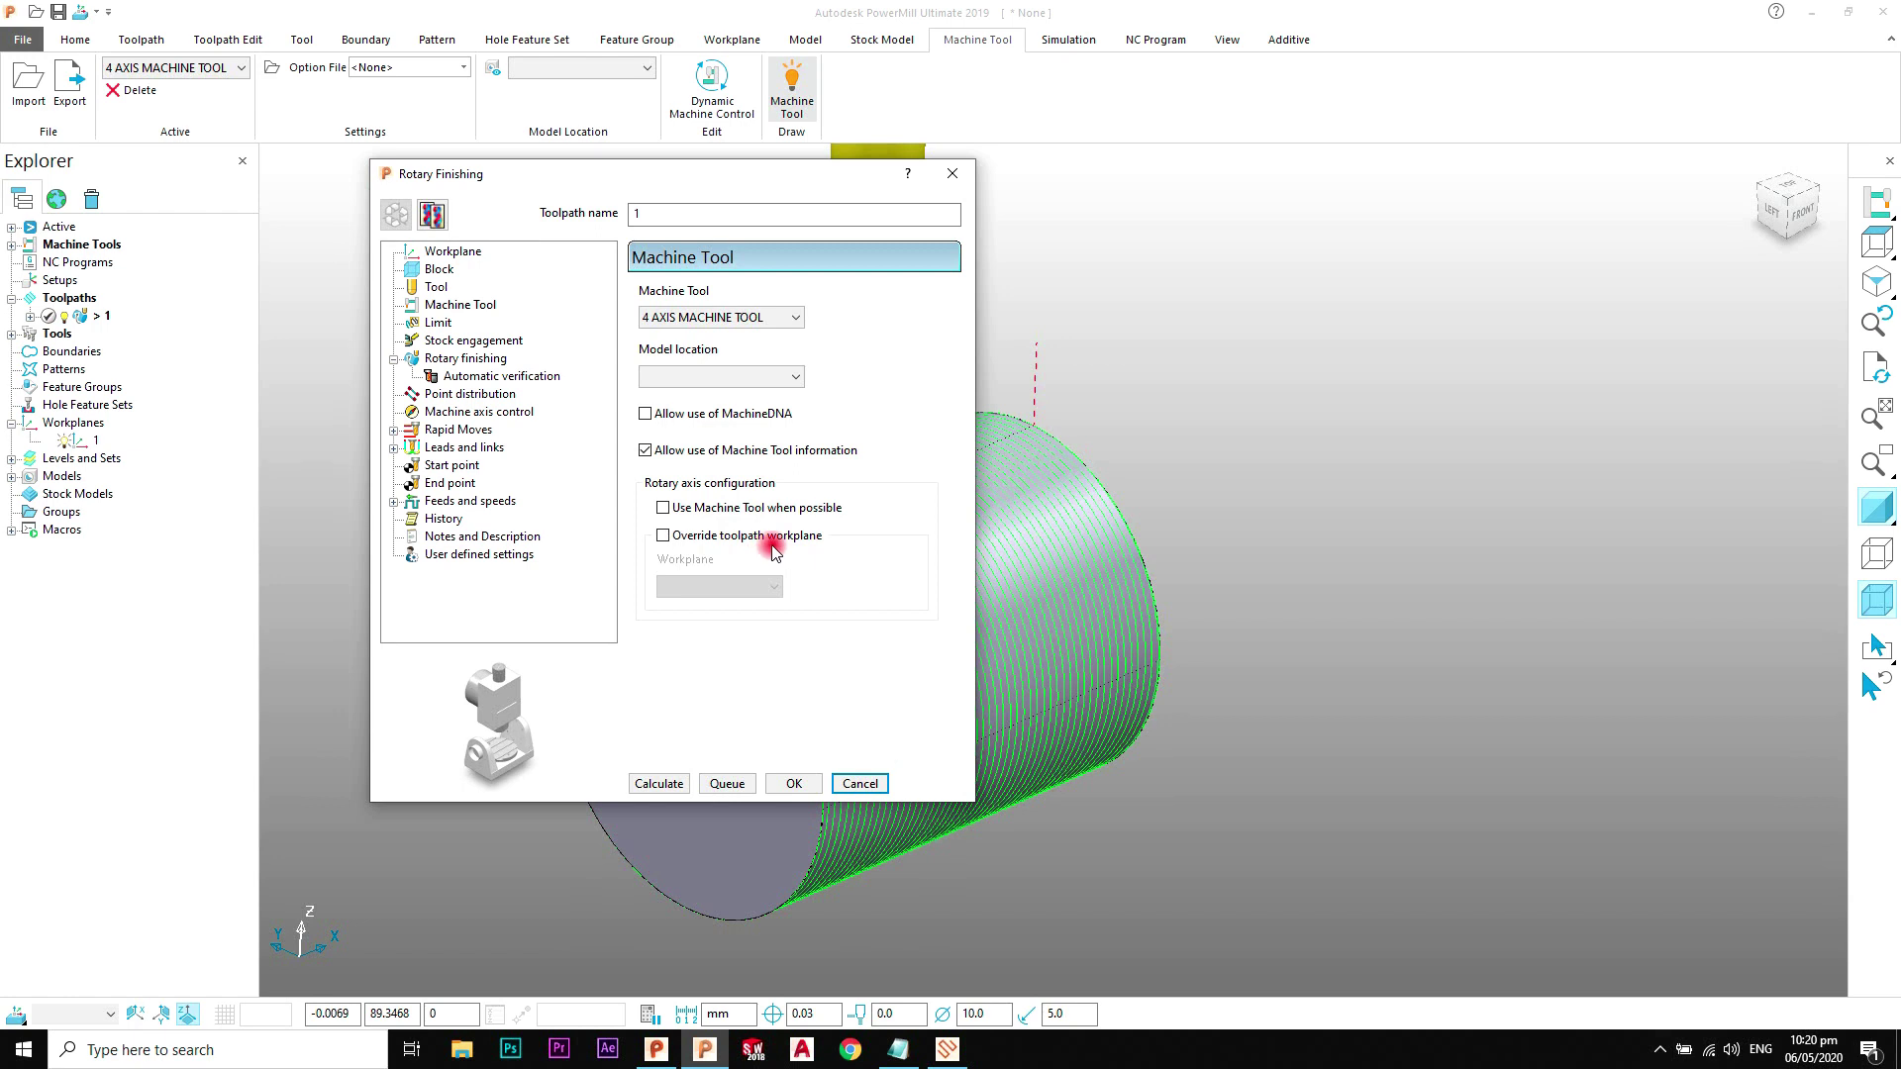
left_click(665, 787)
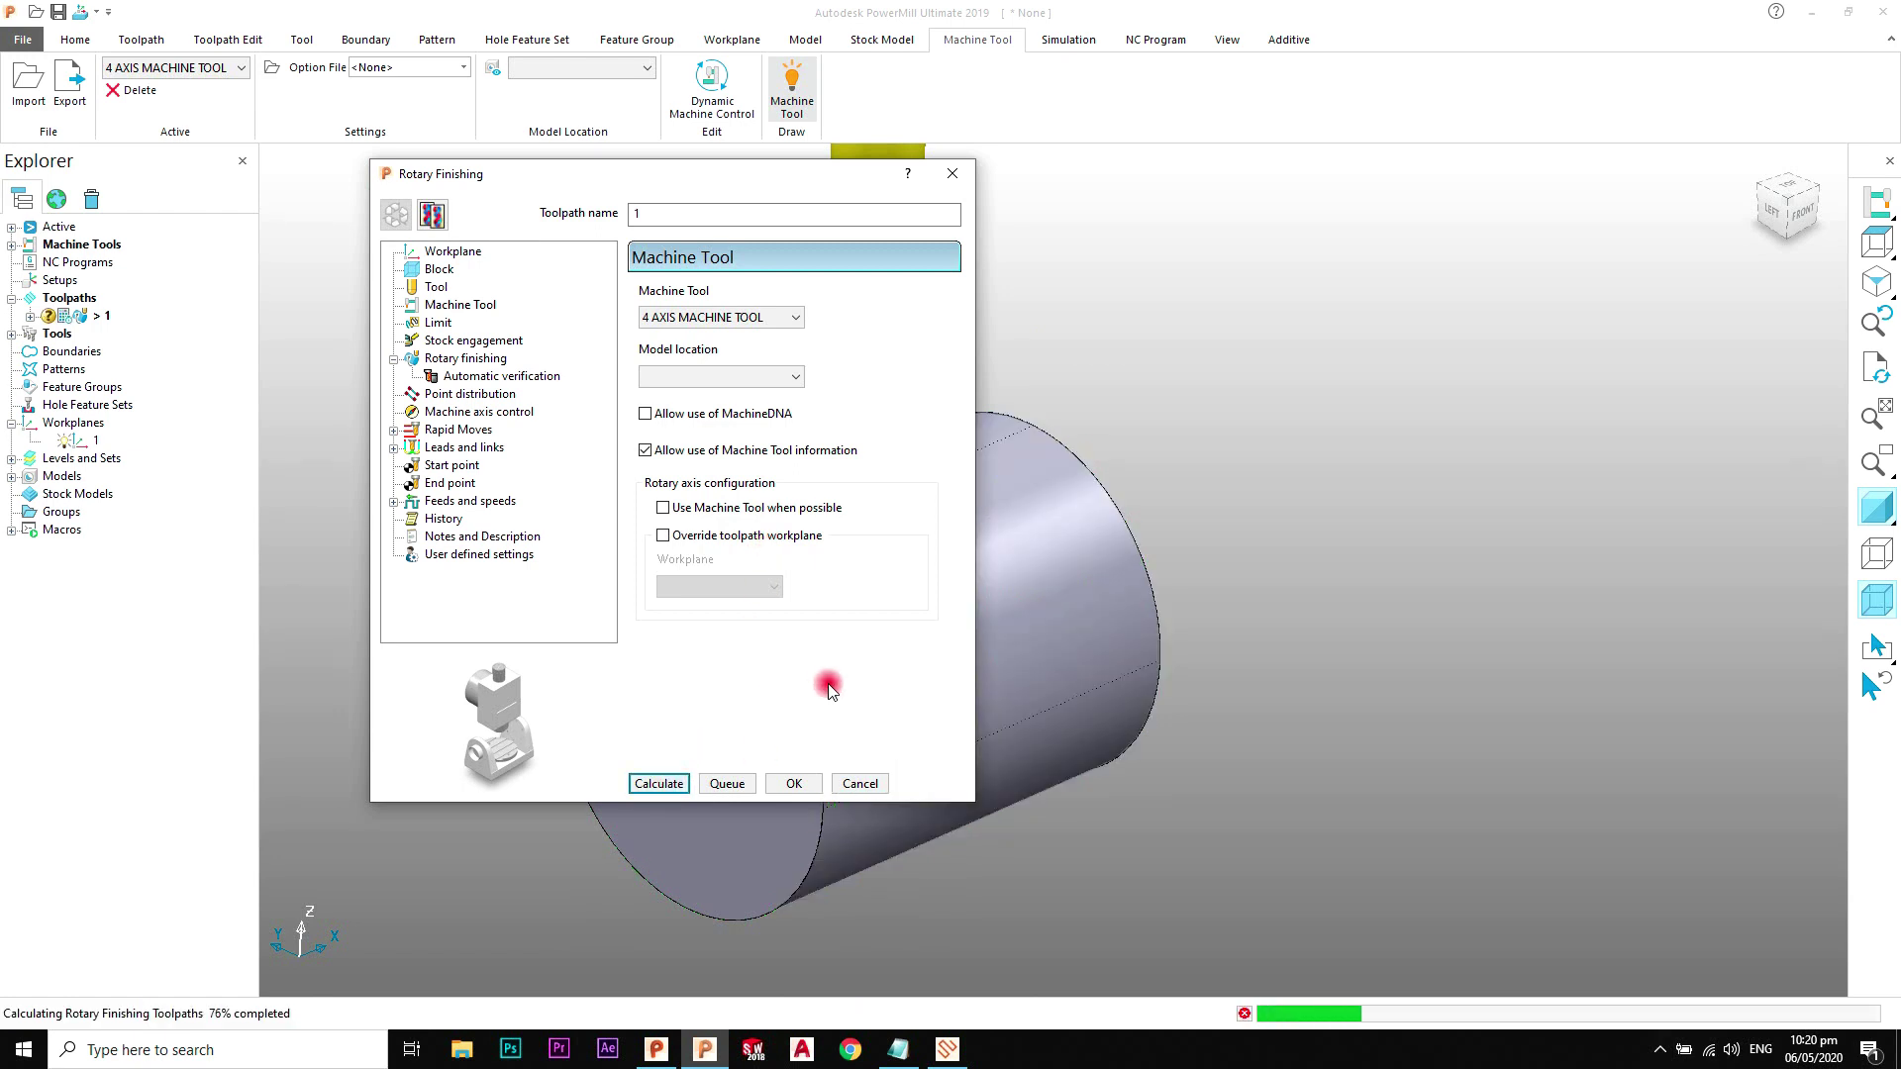
left_click(857, 783)
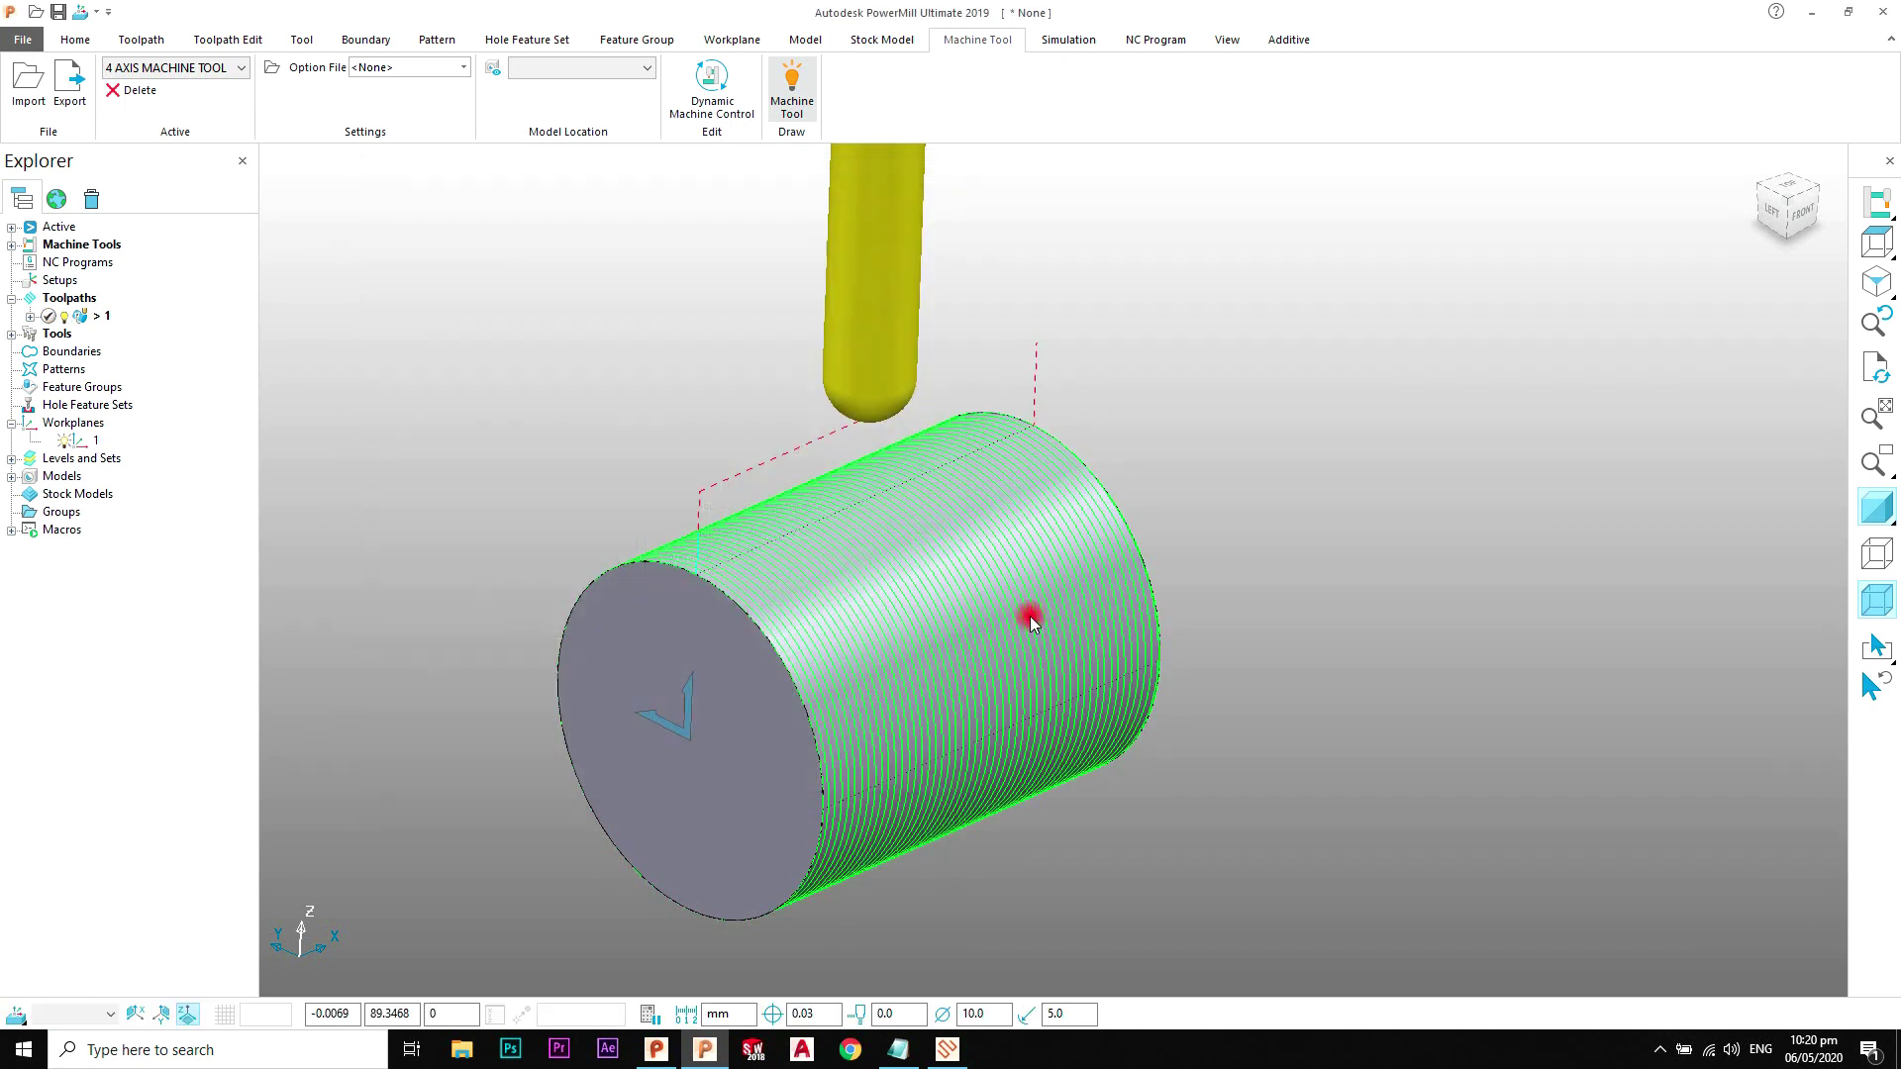
Step: Set toolpath 1 to simulate from its start and display the machine tool position beside the model
middle_click_drag(1026, 620, 1051, 586)
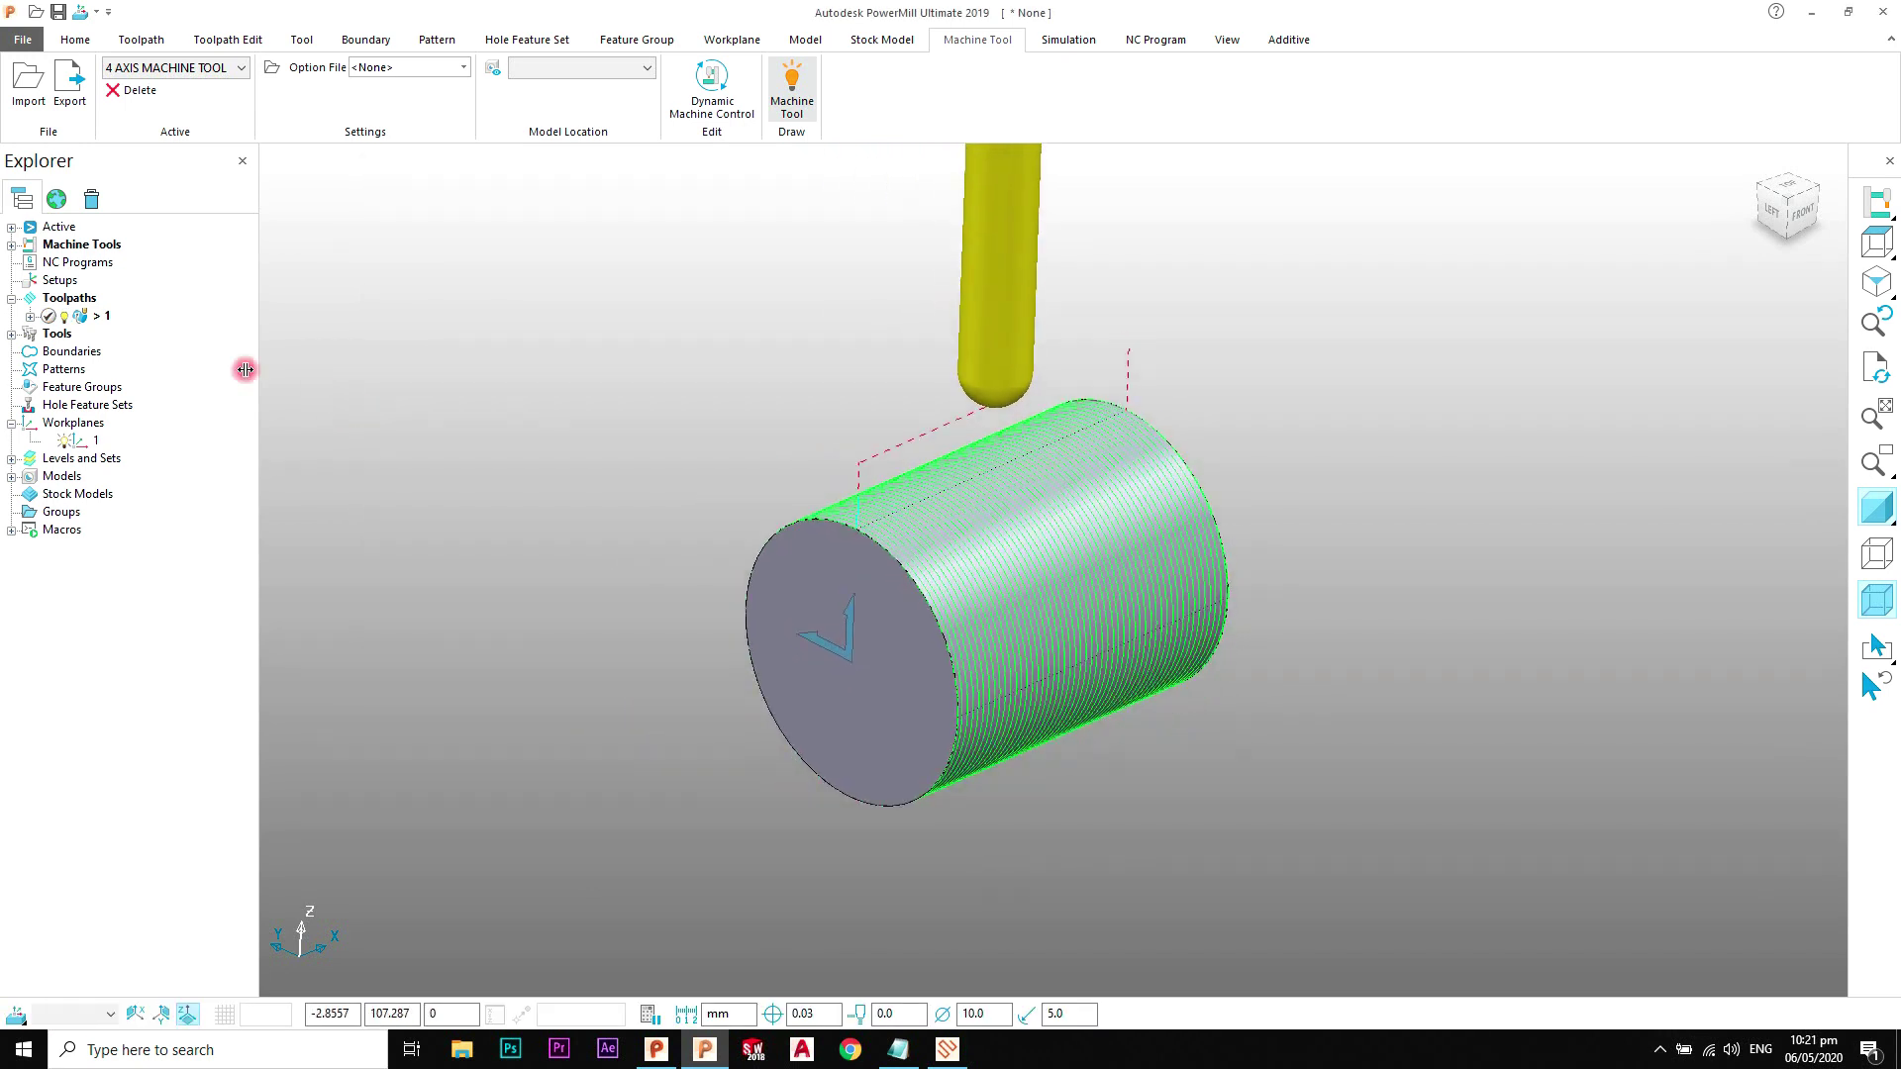
right_click(103, 327)
left_click(199, 355)
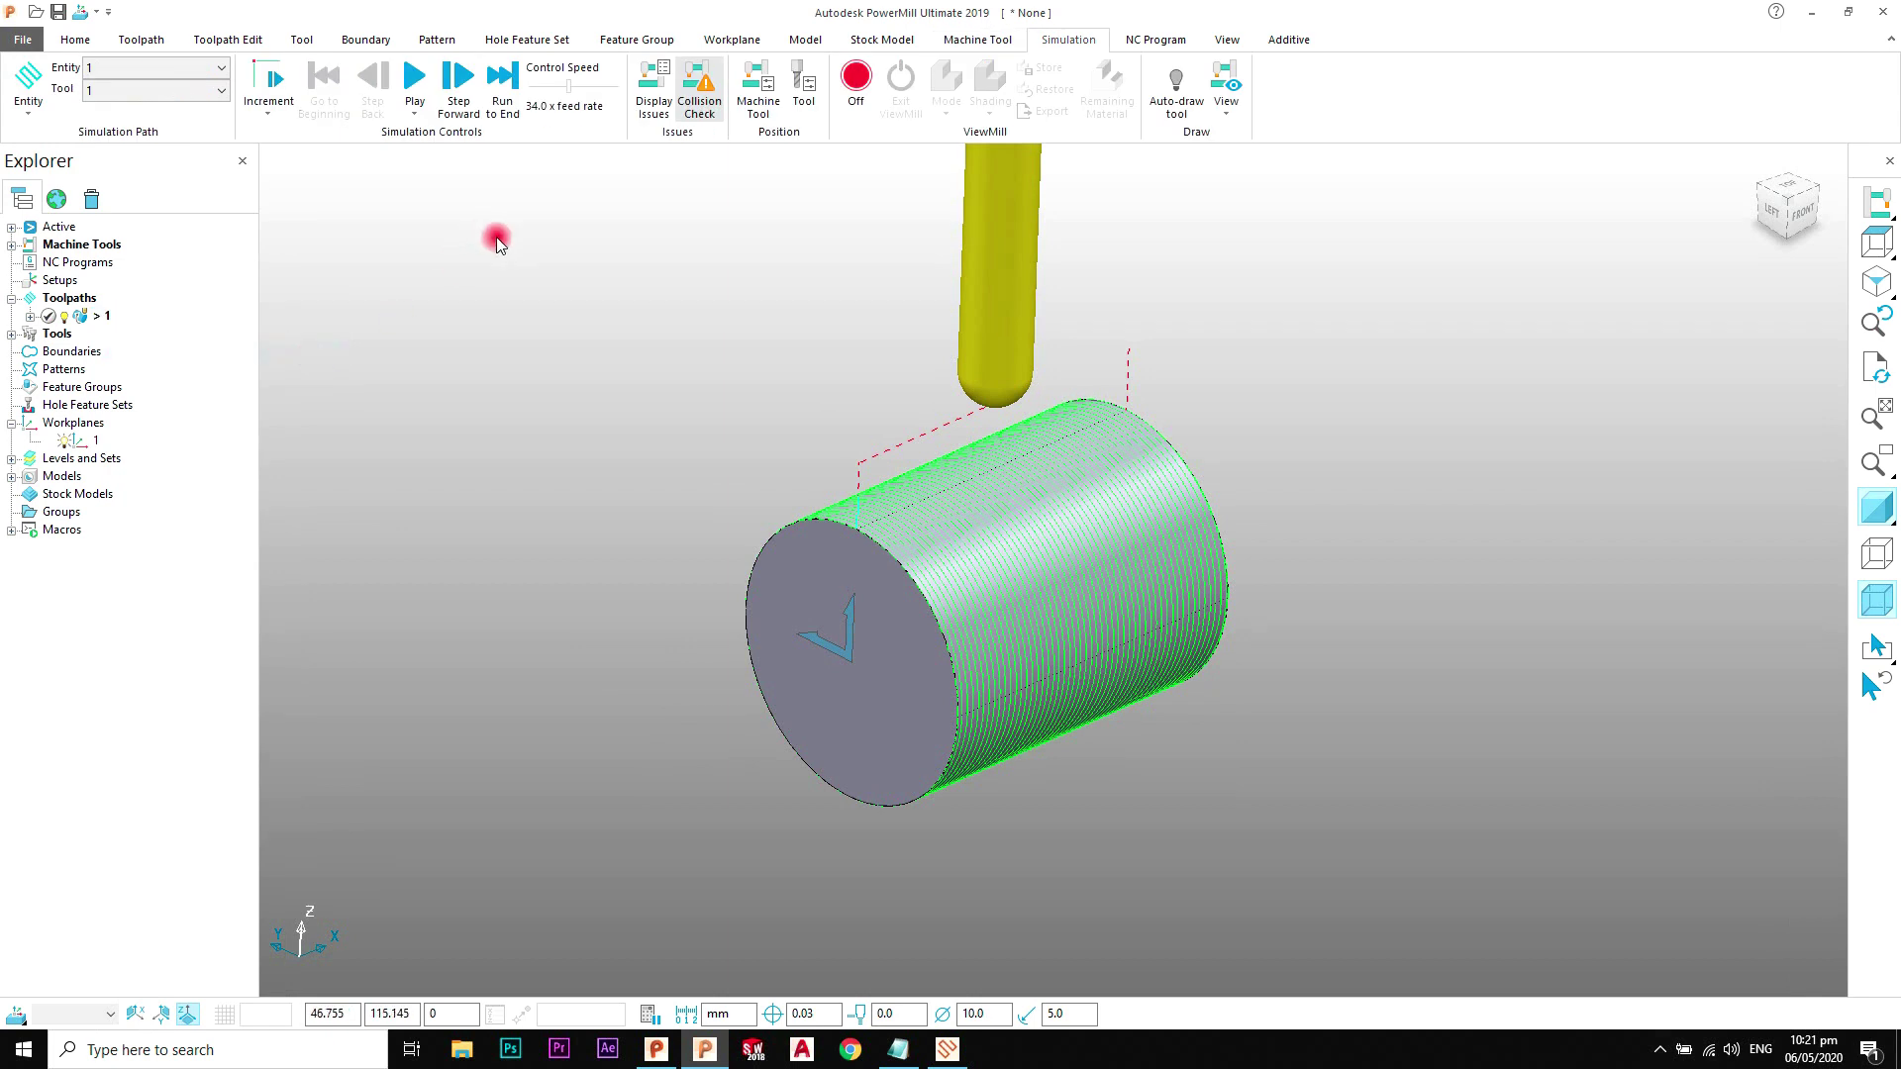
left_click(757, 91)
left_click_drag(187, 36, 1504, 225)
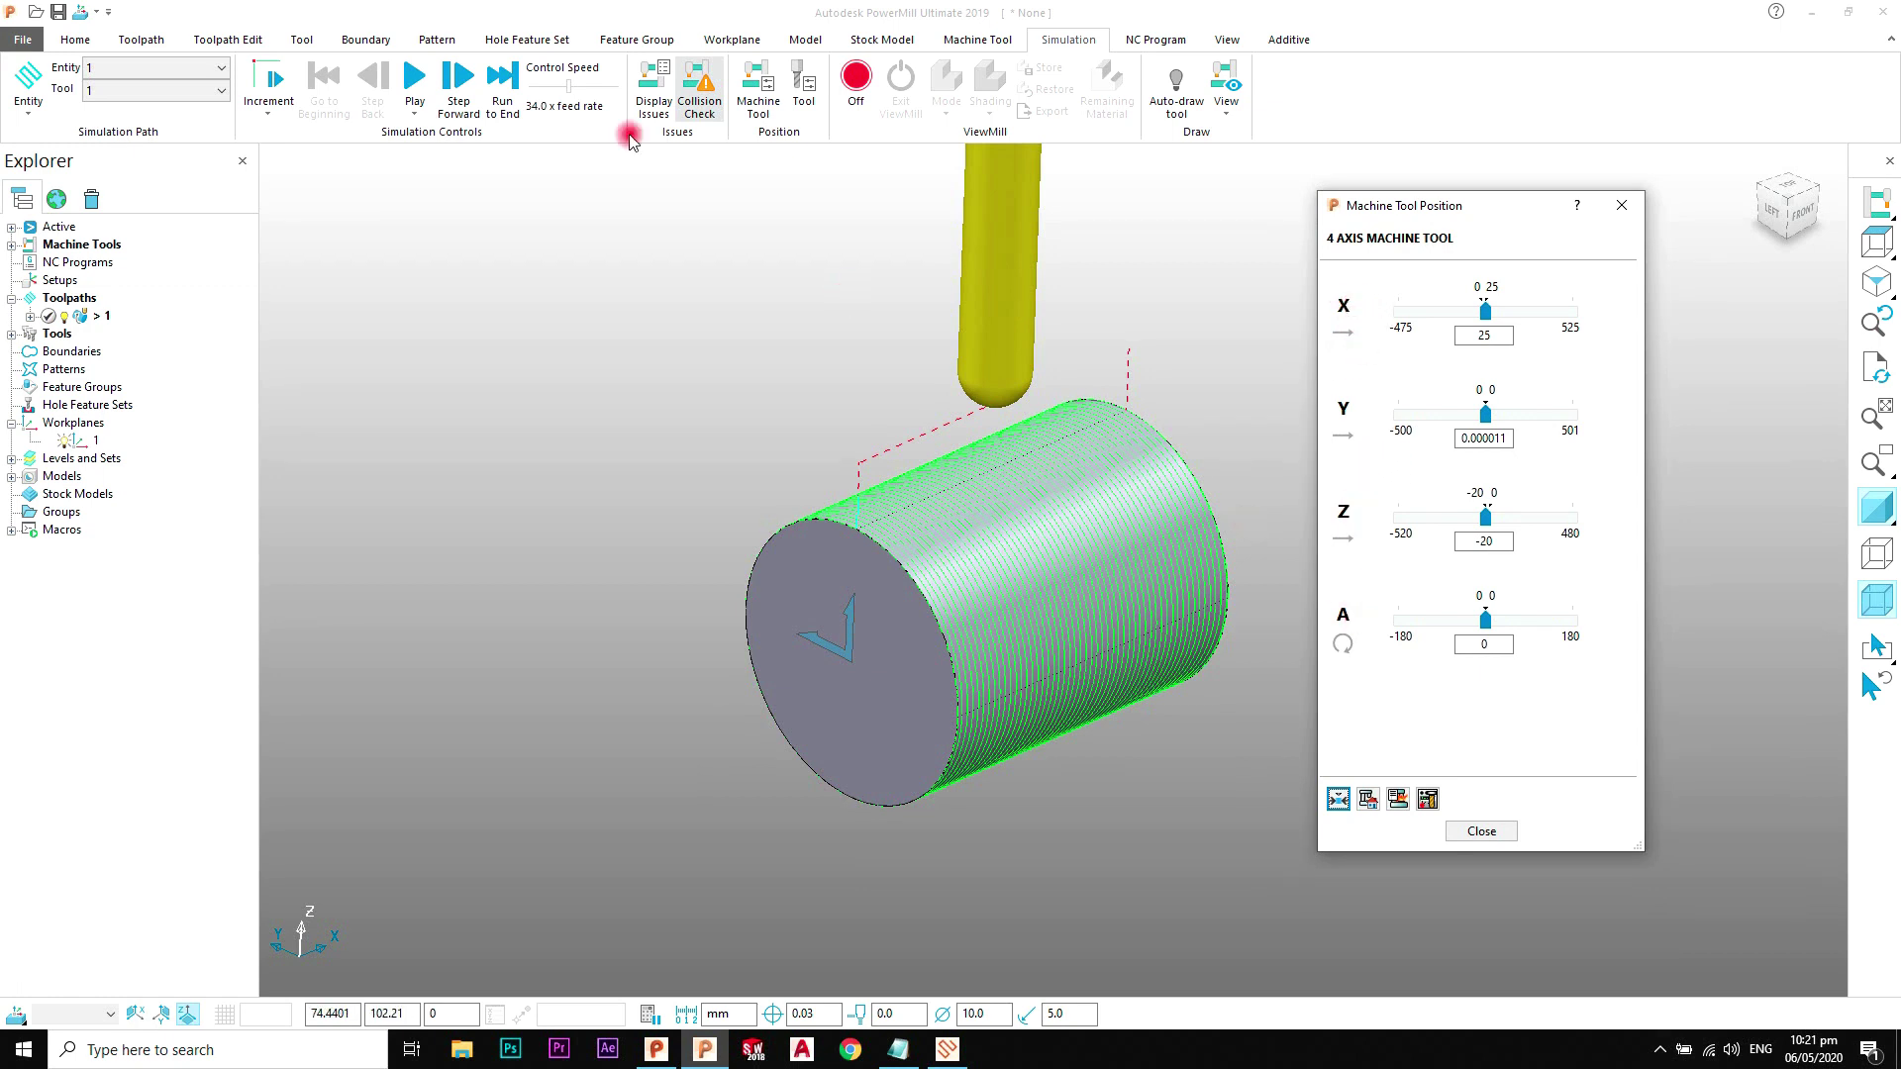
Step: Play the toolpath simulation at 25.0 x feed rate while watching the axis positions, and close the machine tool position display
left_click_drag(566, 94, 561, 94)
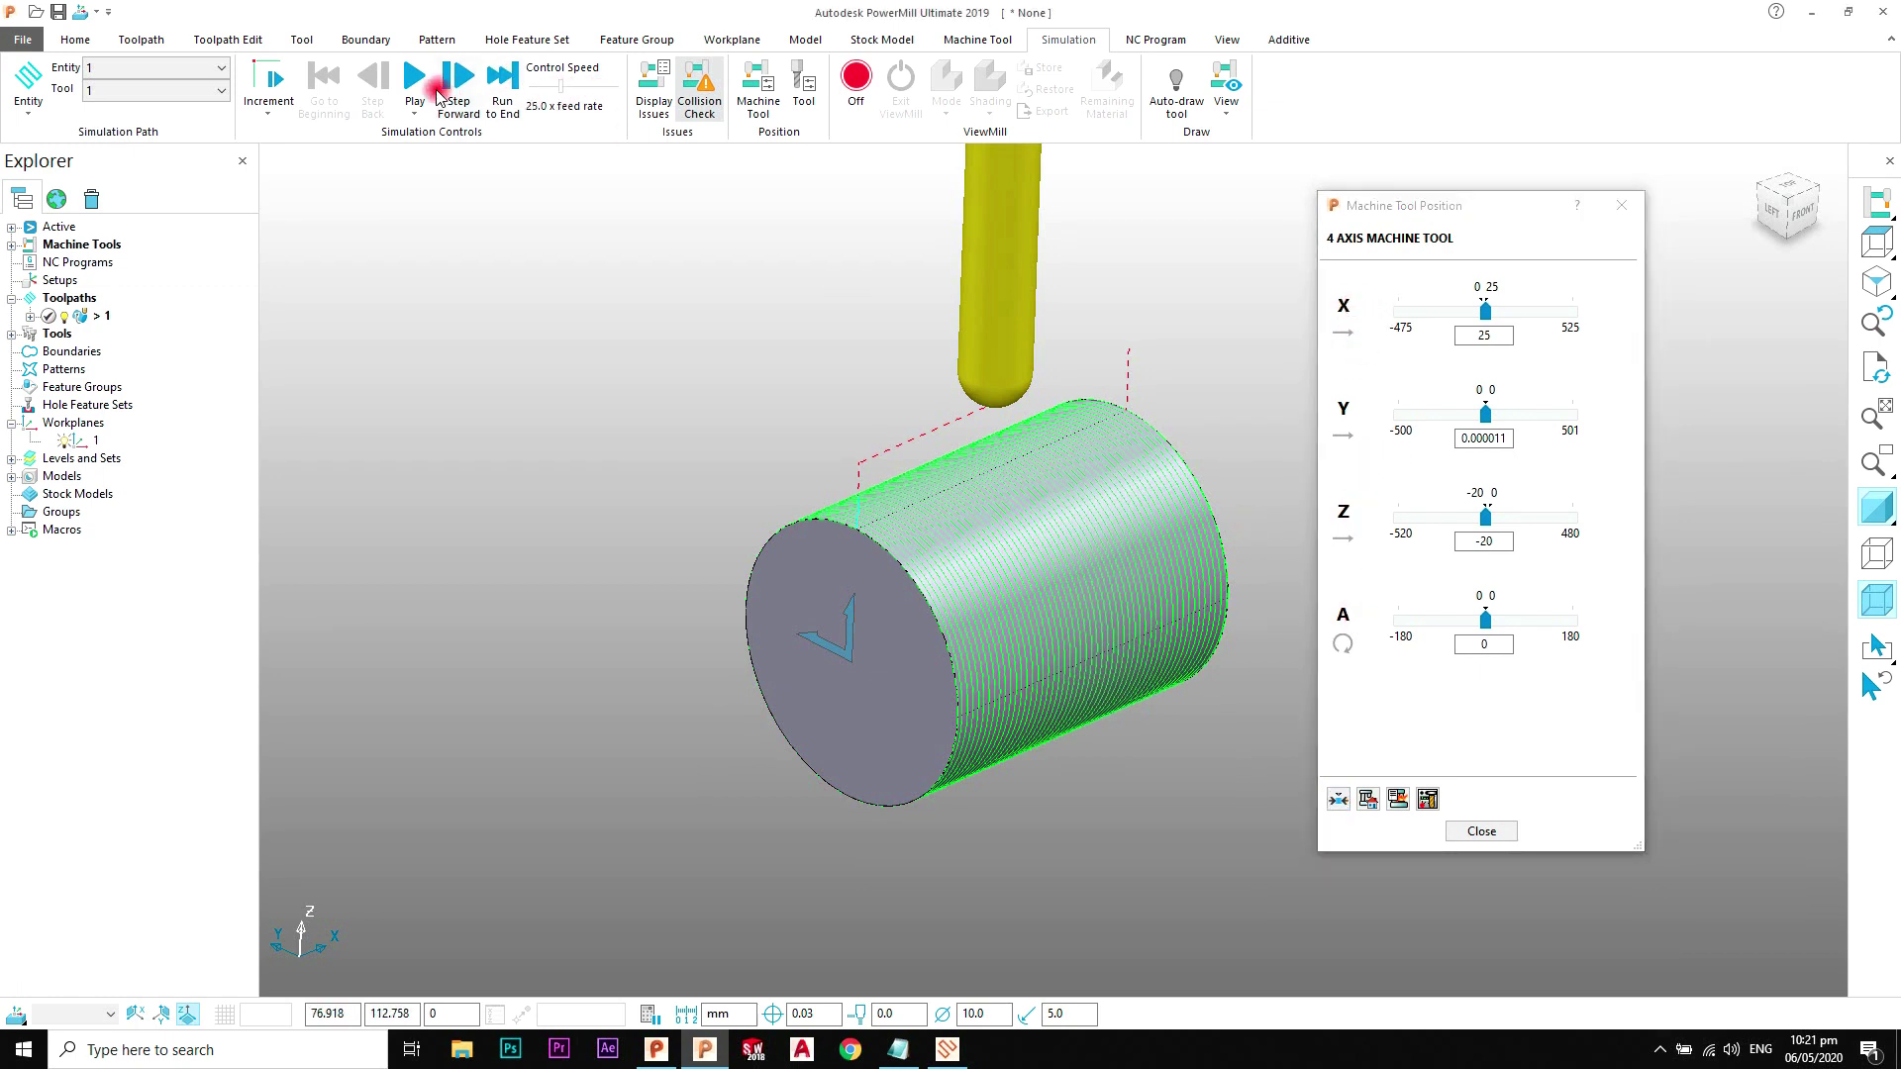
left_click(414, 85)
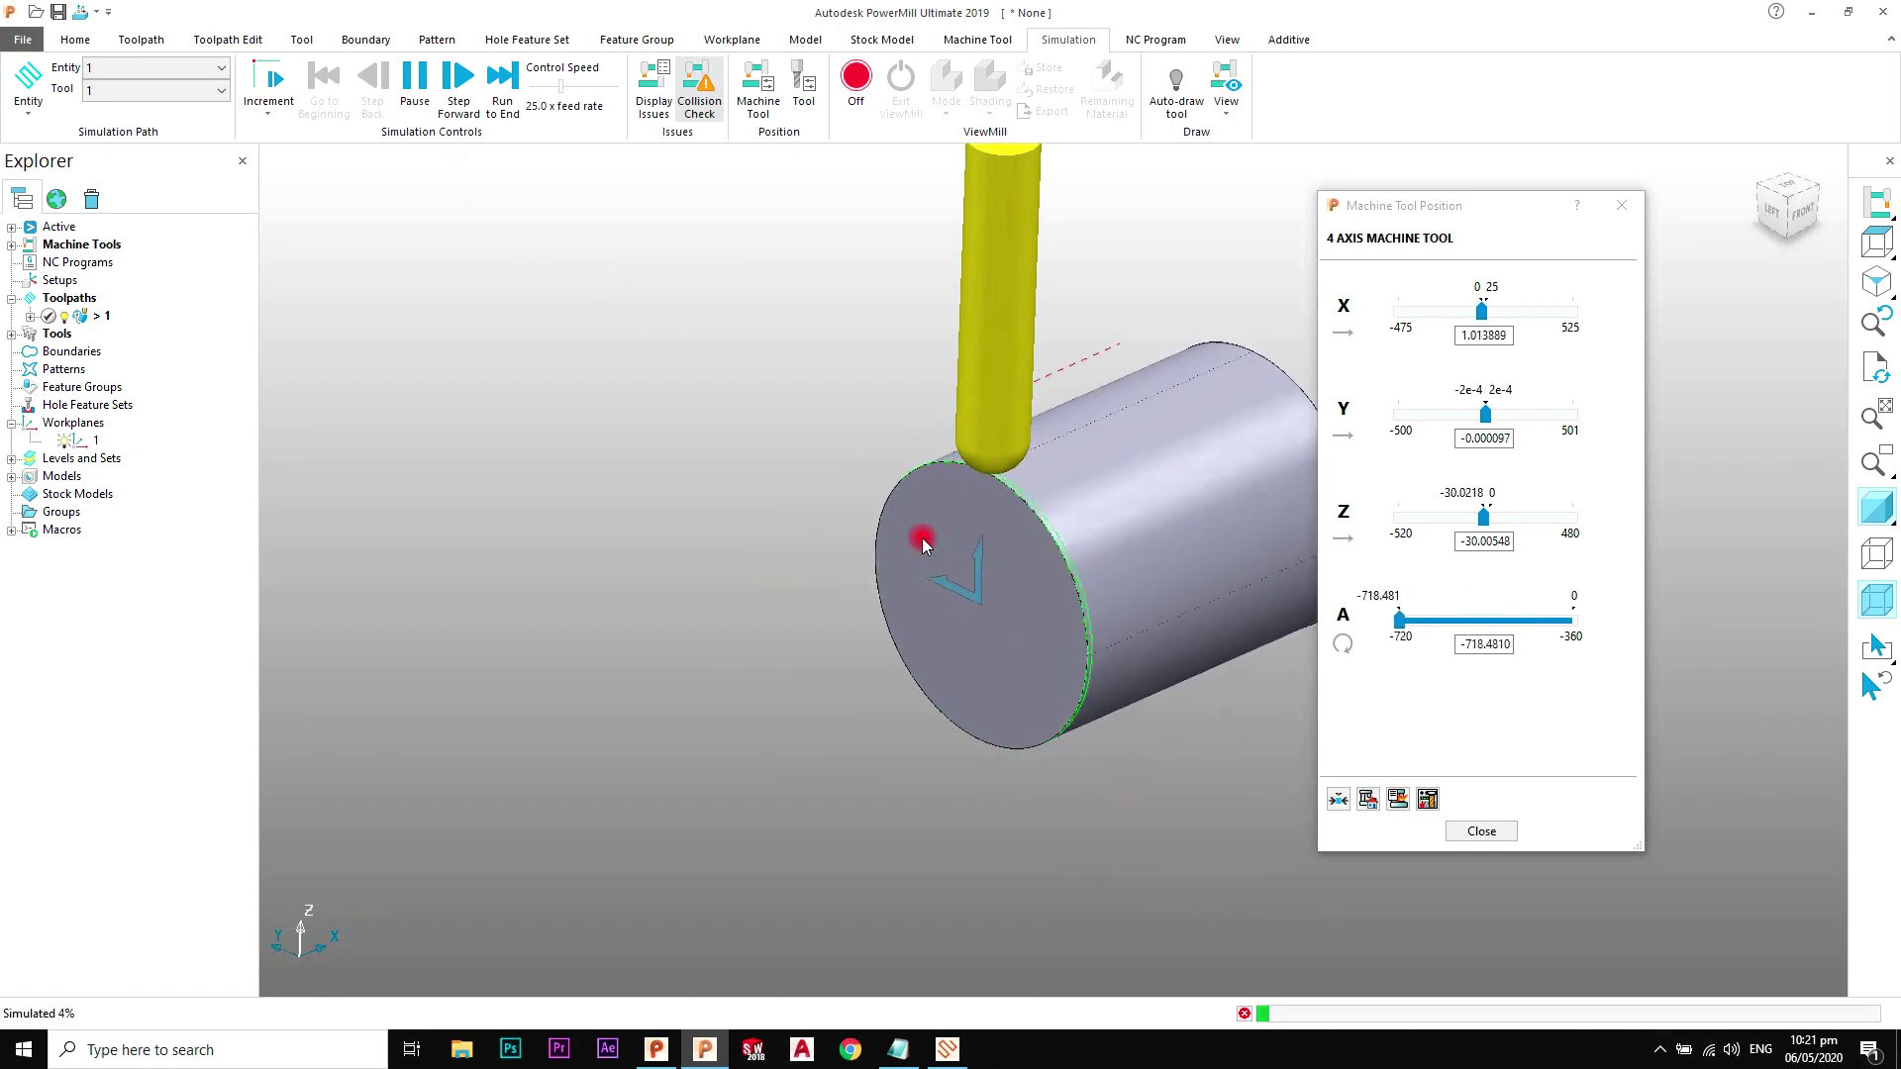
left_click_drag(1477, 204, 1520, 196)
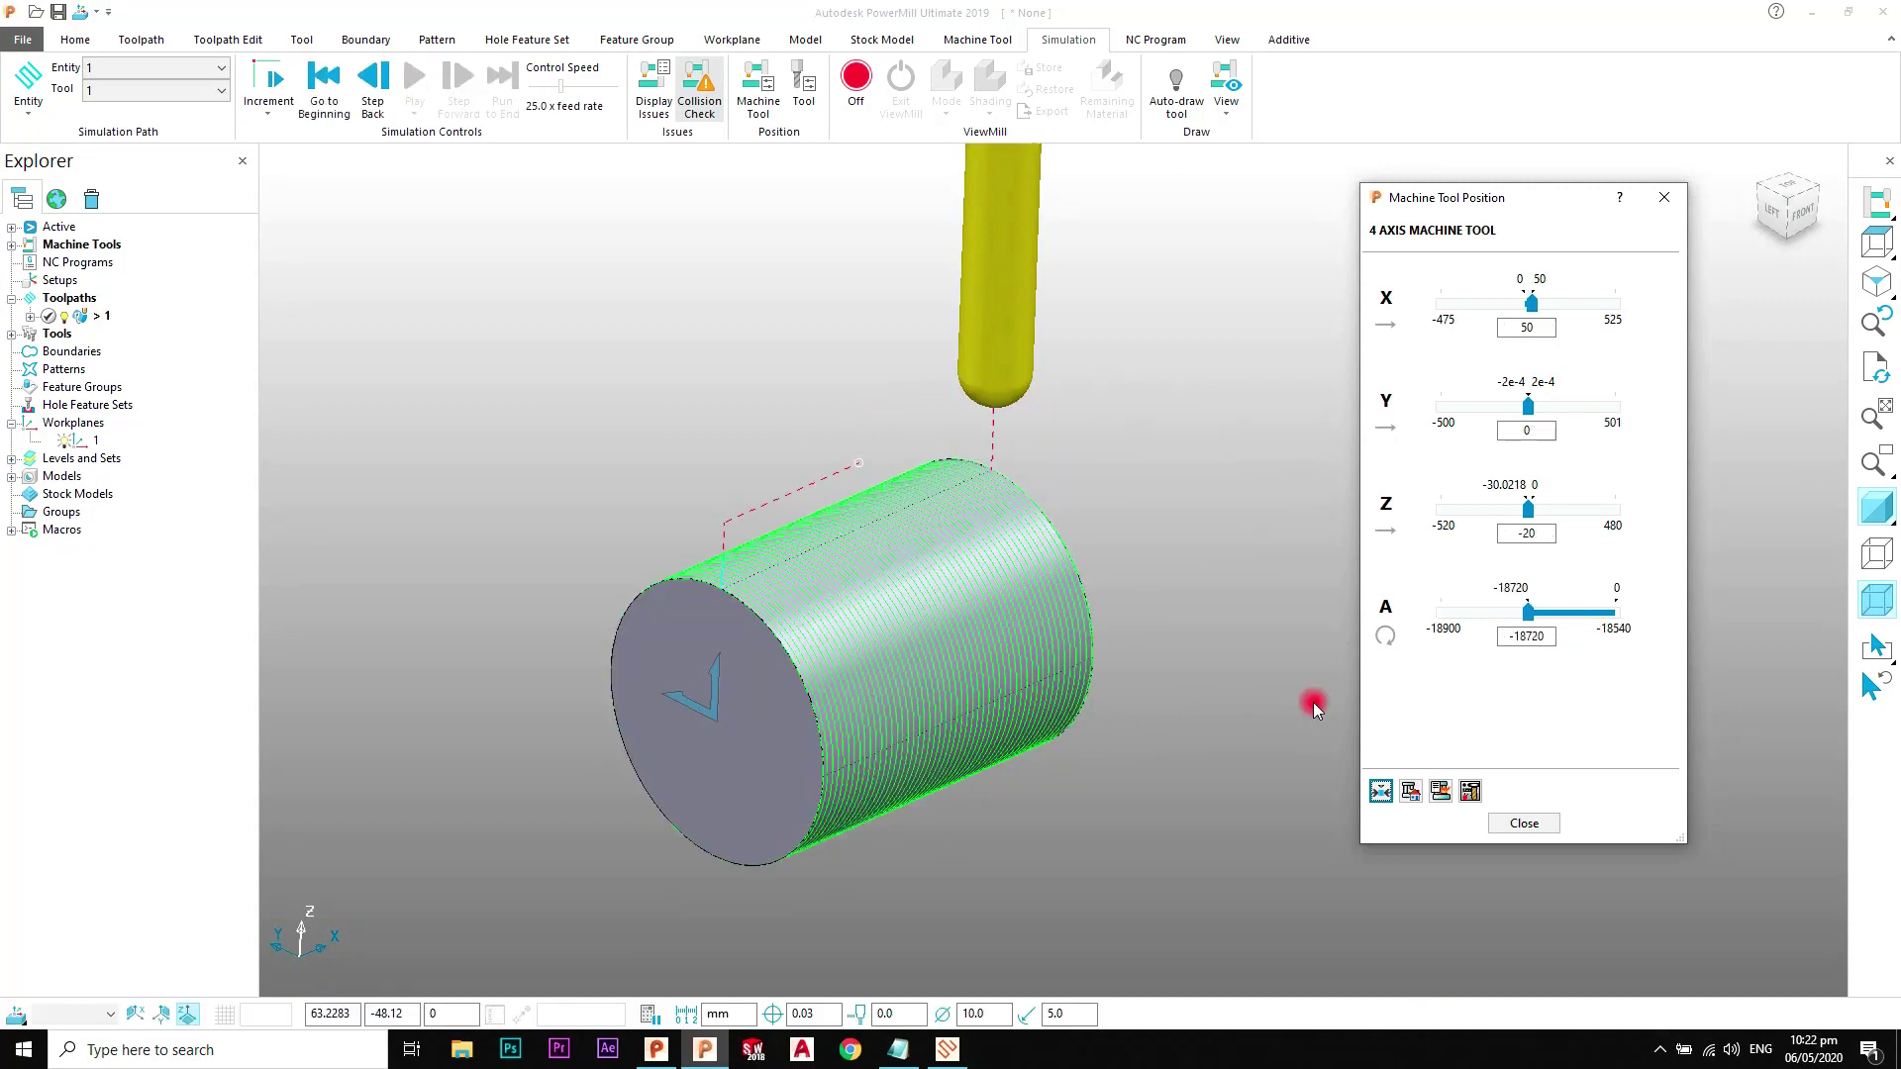
left_click(1524, 822)
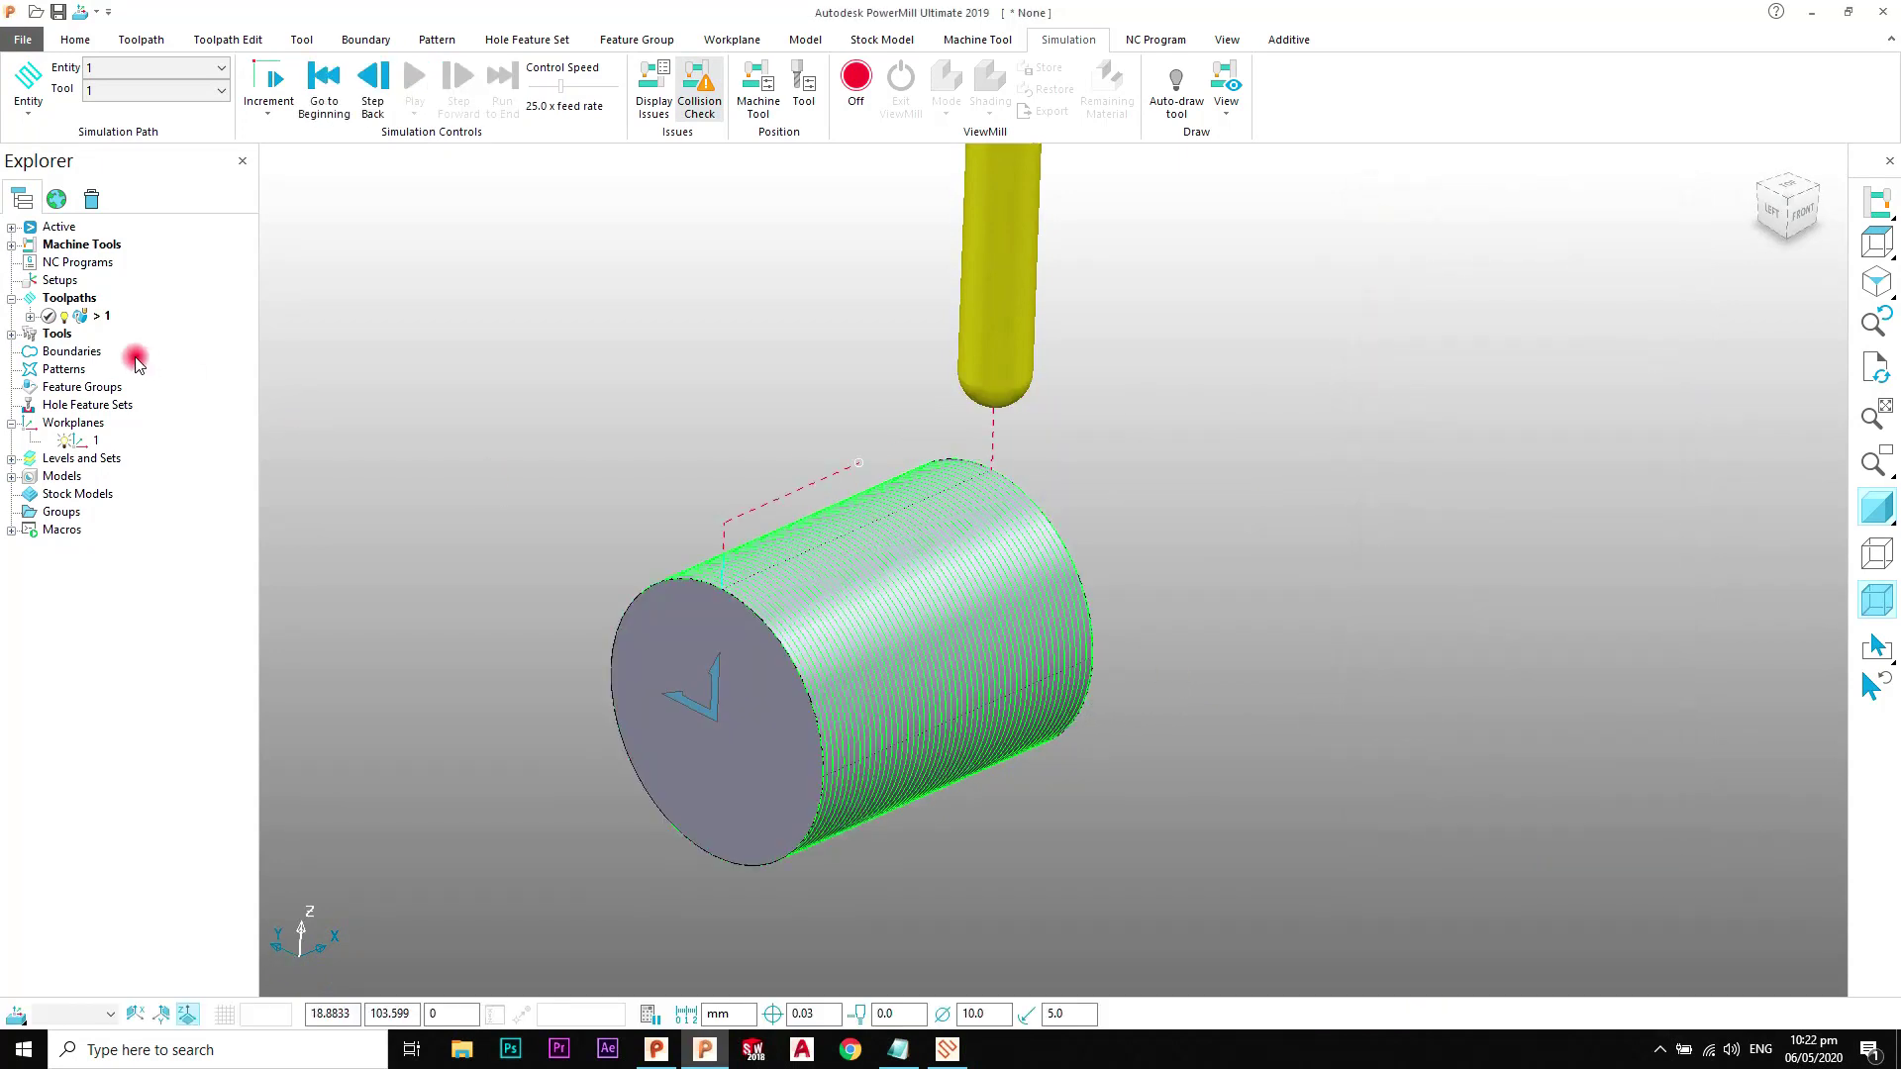
Step: Create an individual NC program from toolpath 1 and open that NC program's settings
right_click(86, 319)
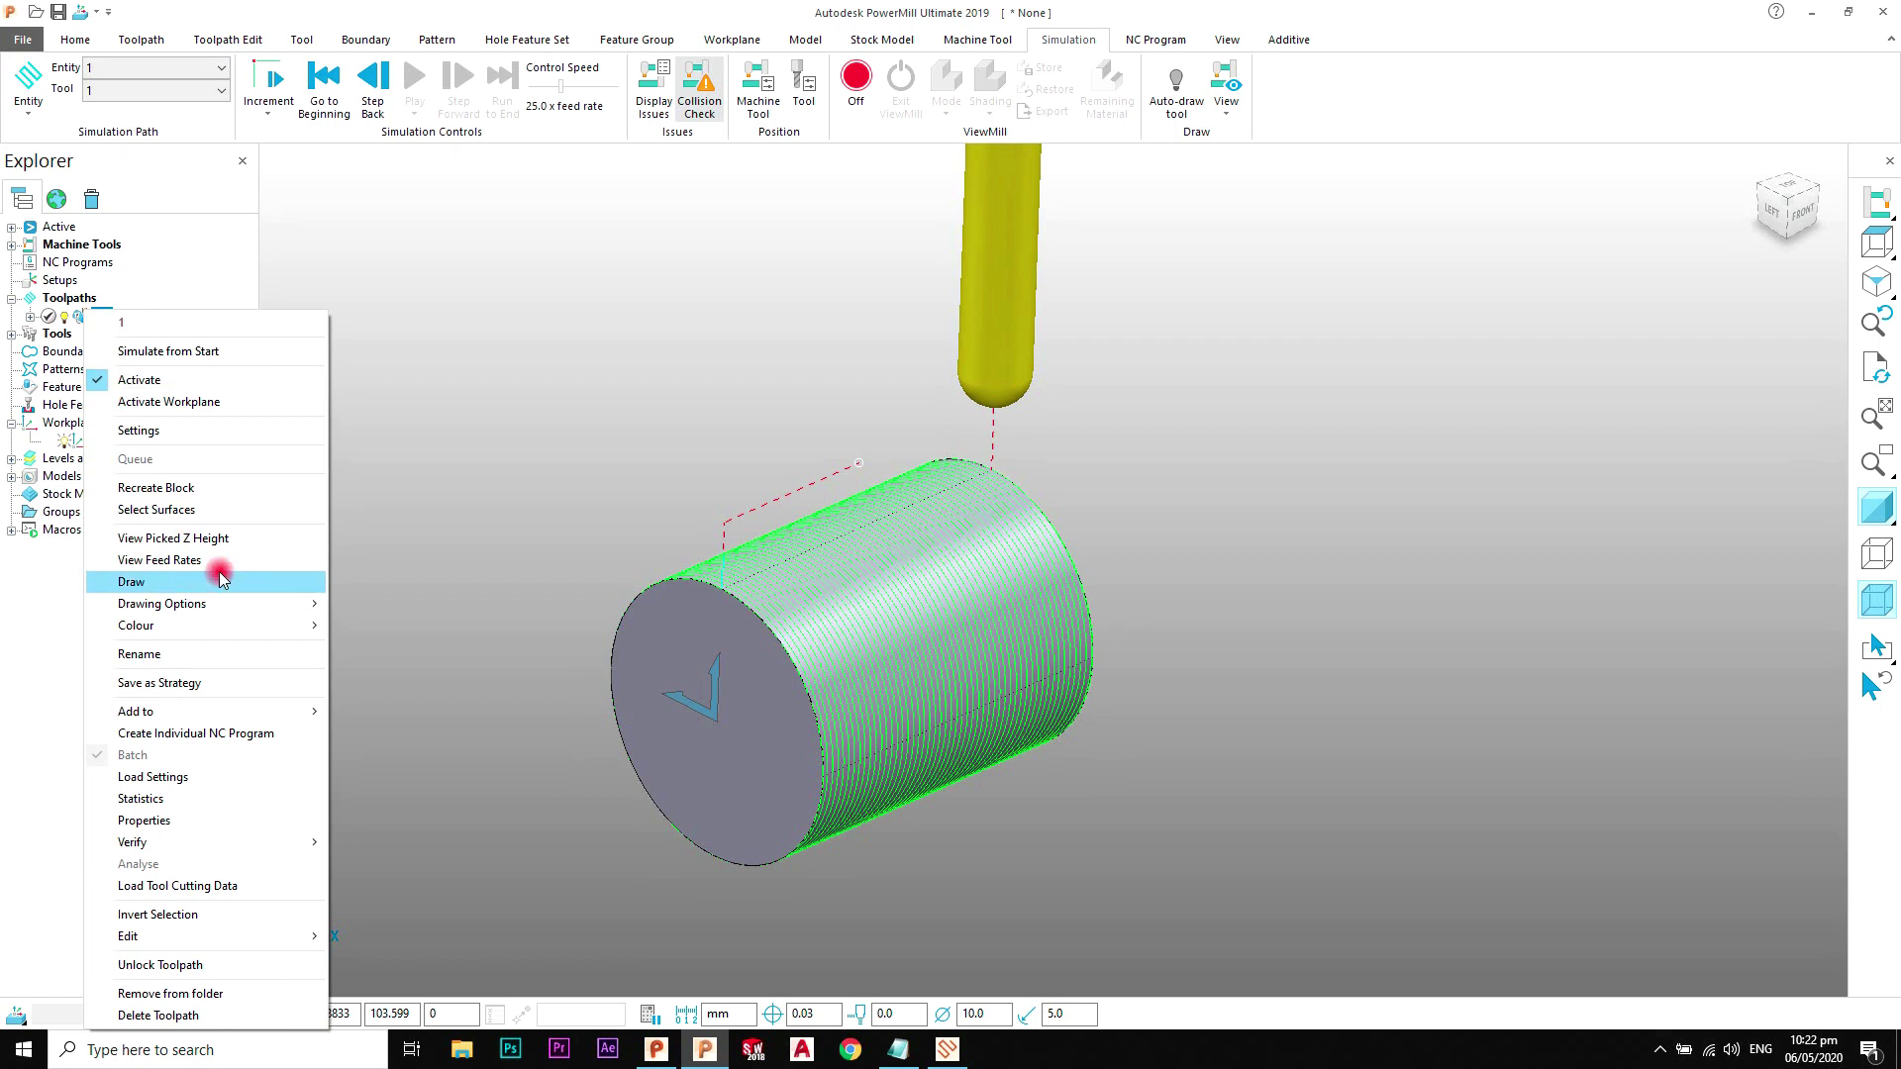
left_click(241, 735)
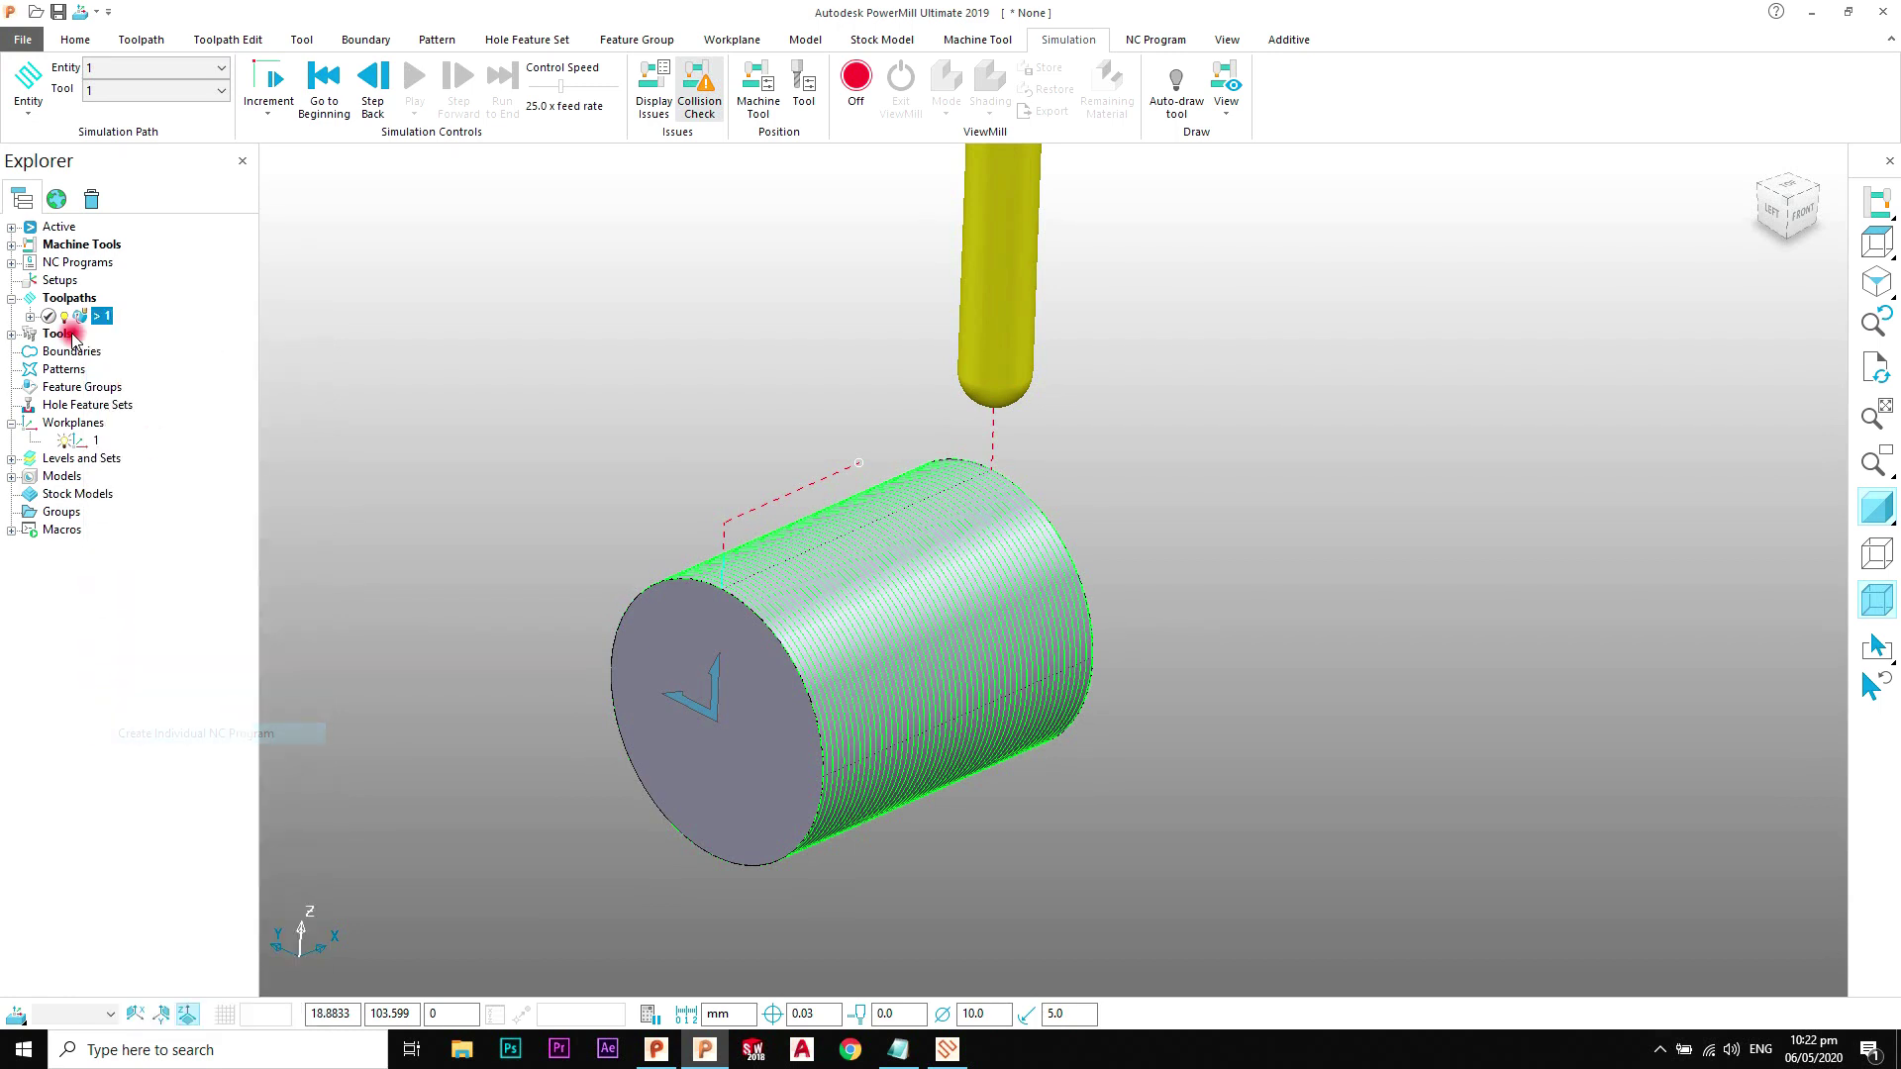
left_click(12, 263)
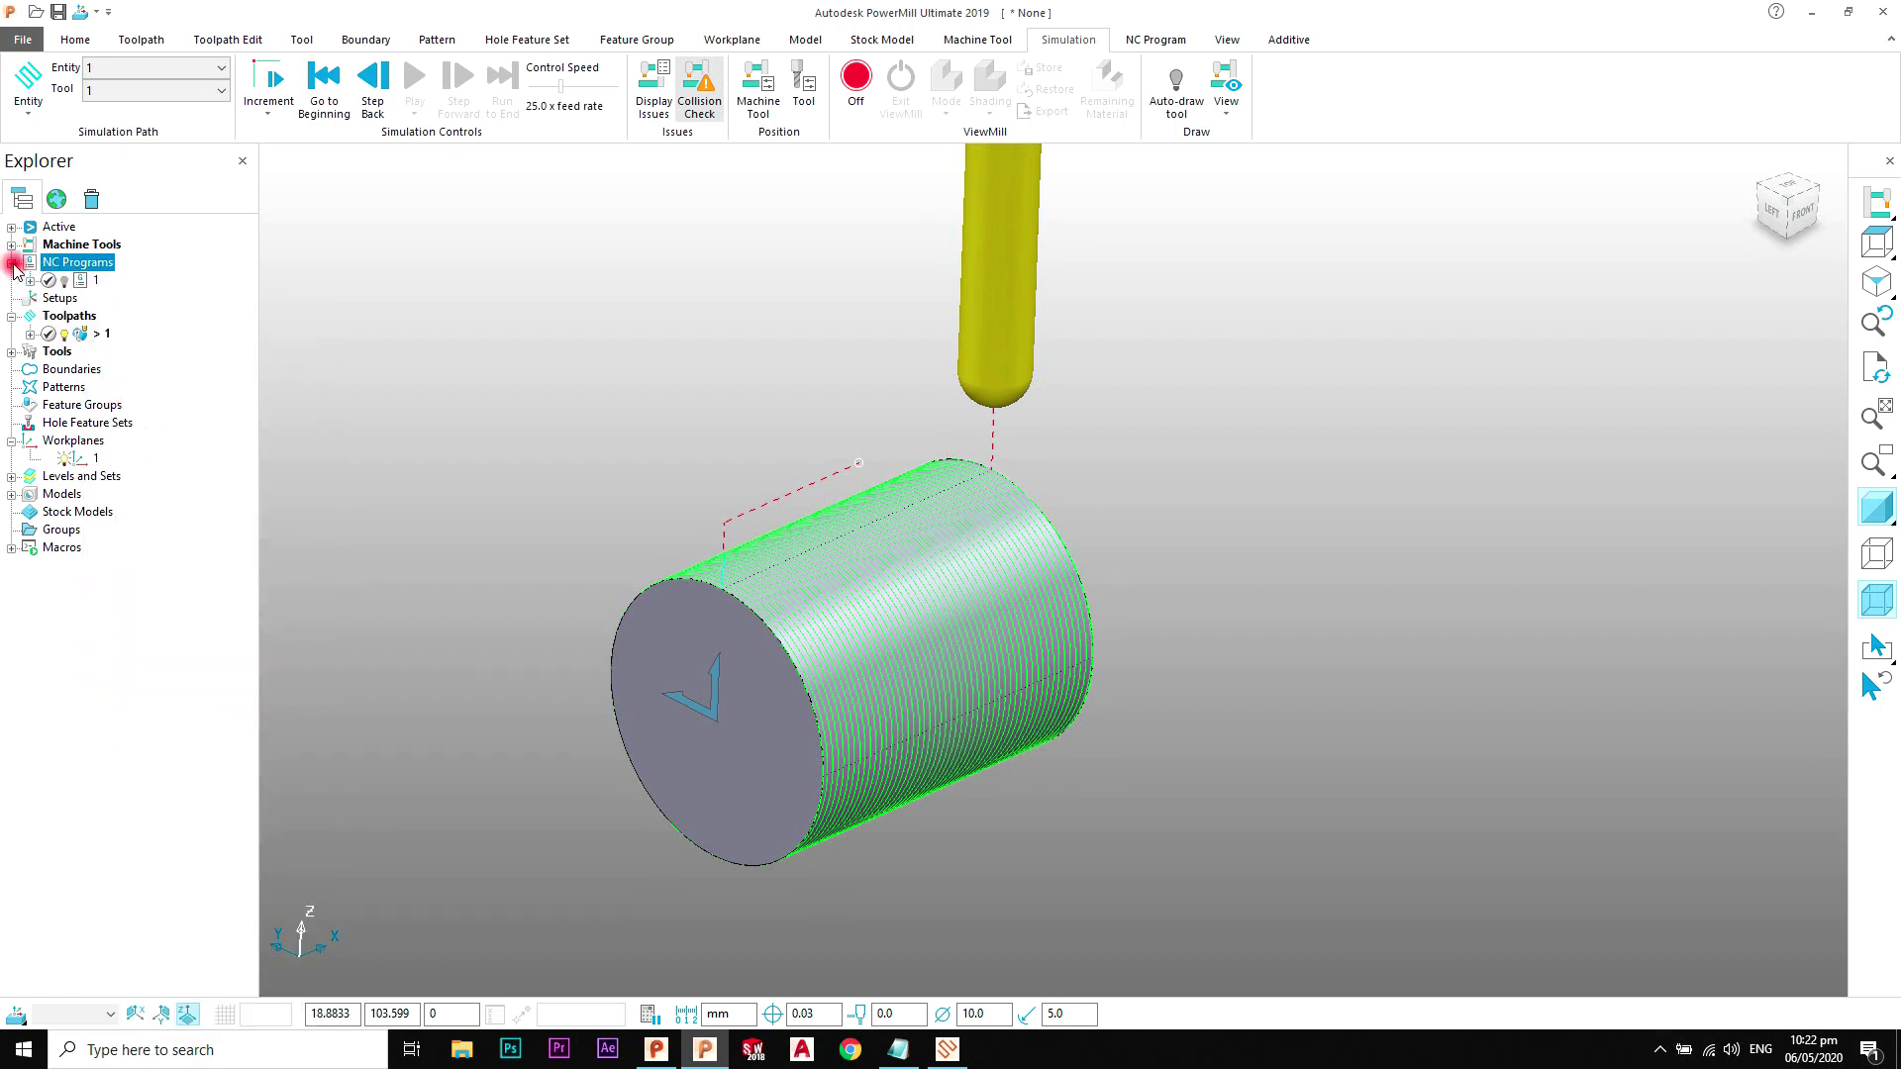
right_click(85, 287)
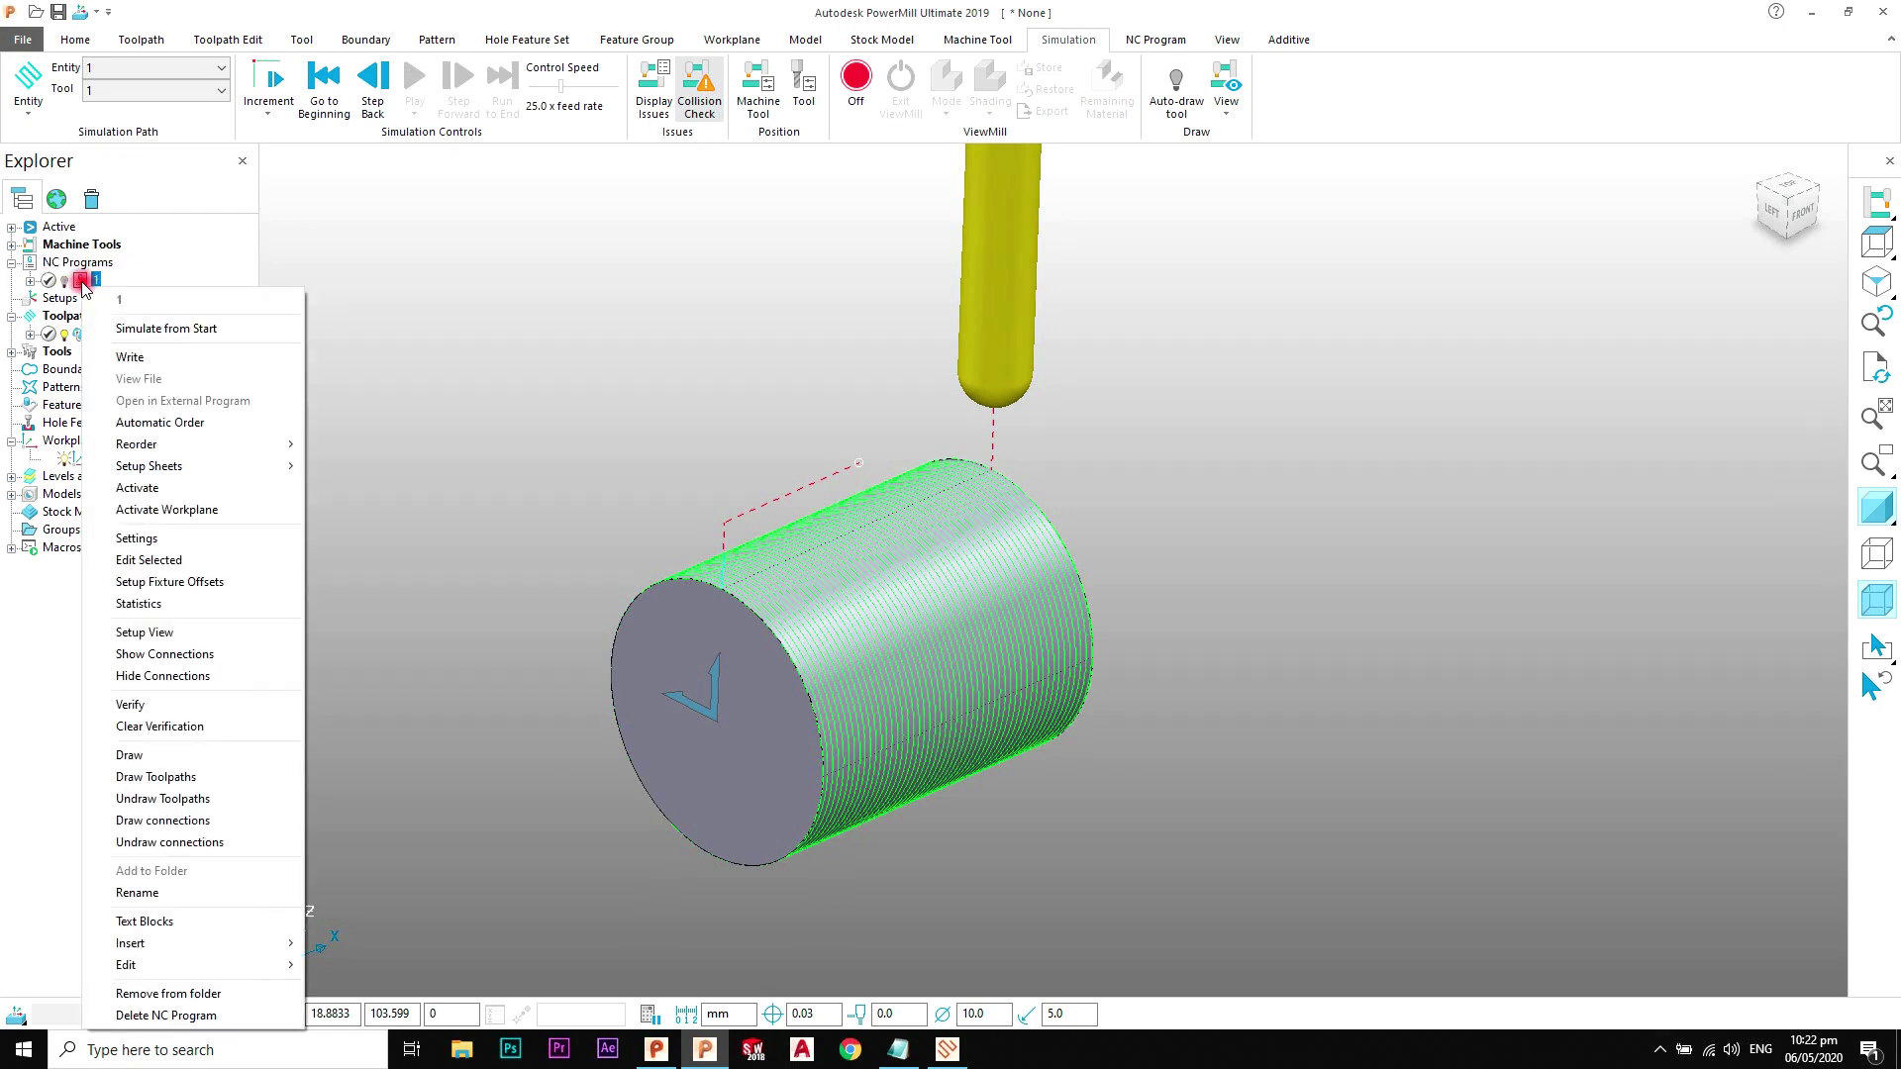
left_click(186, 540)
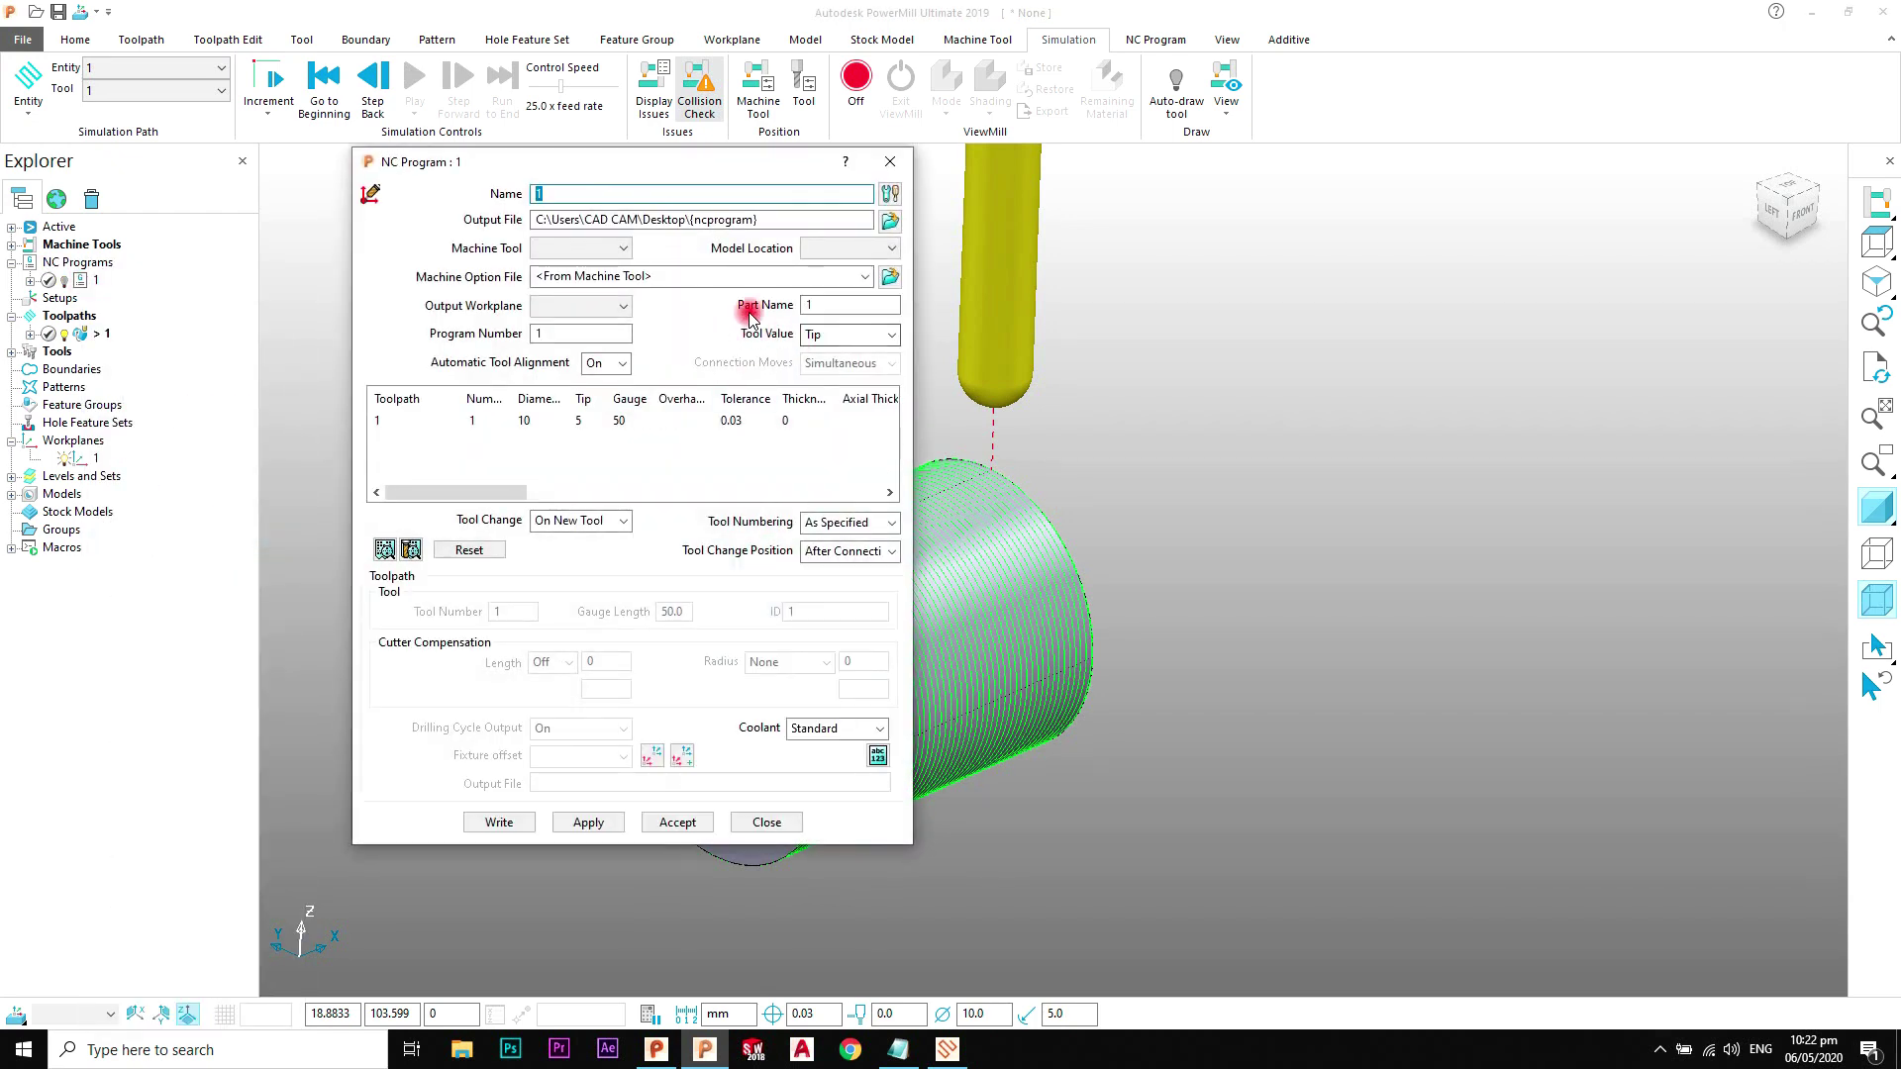
Step: Load the 4 AXIS option file from the Desktop as the NC program's machine option file
left_click(889, 276)
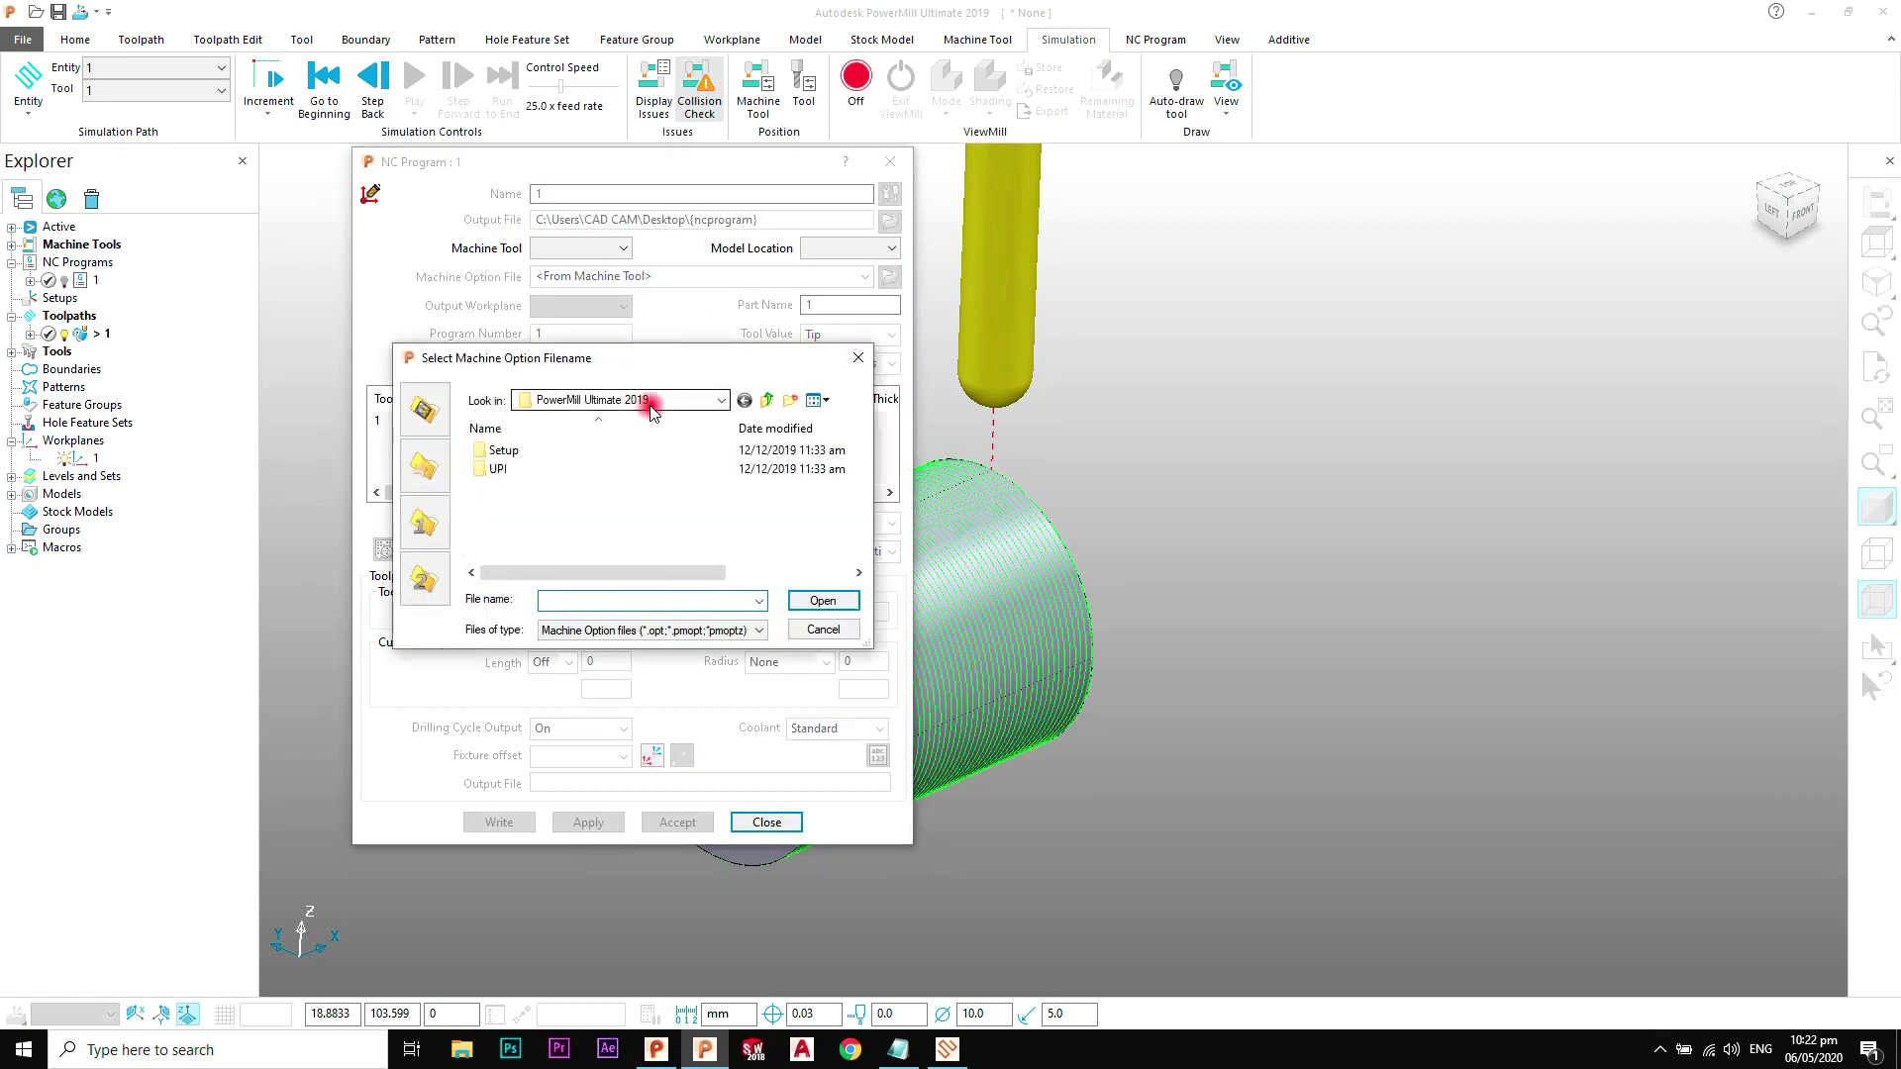
left_click(644, 393)
left_click(627, 433)
scroll(657, 487, "down", 2)
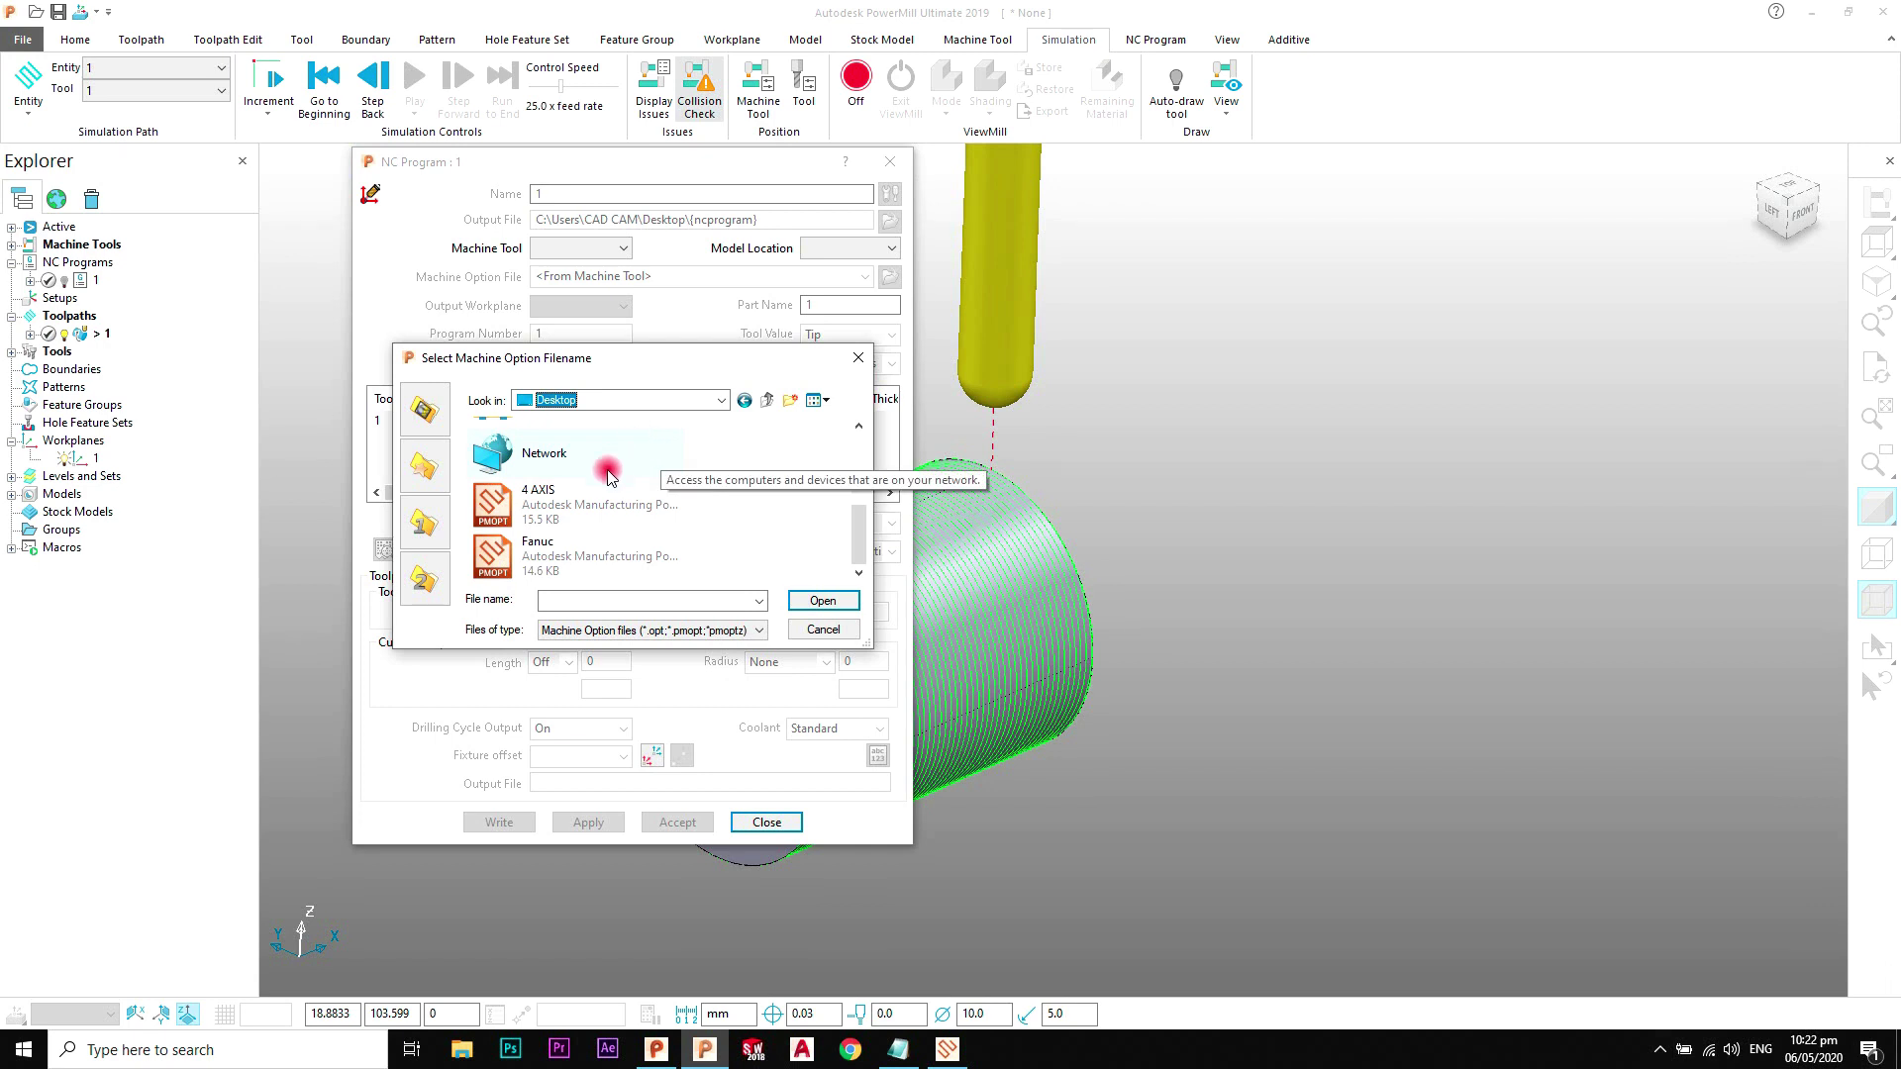
left_click(579, 507)
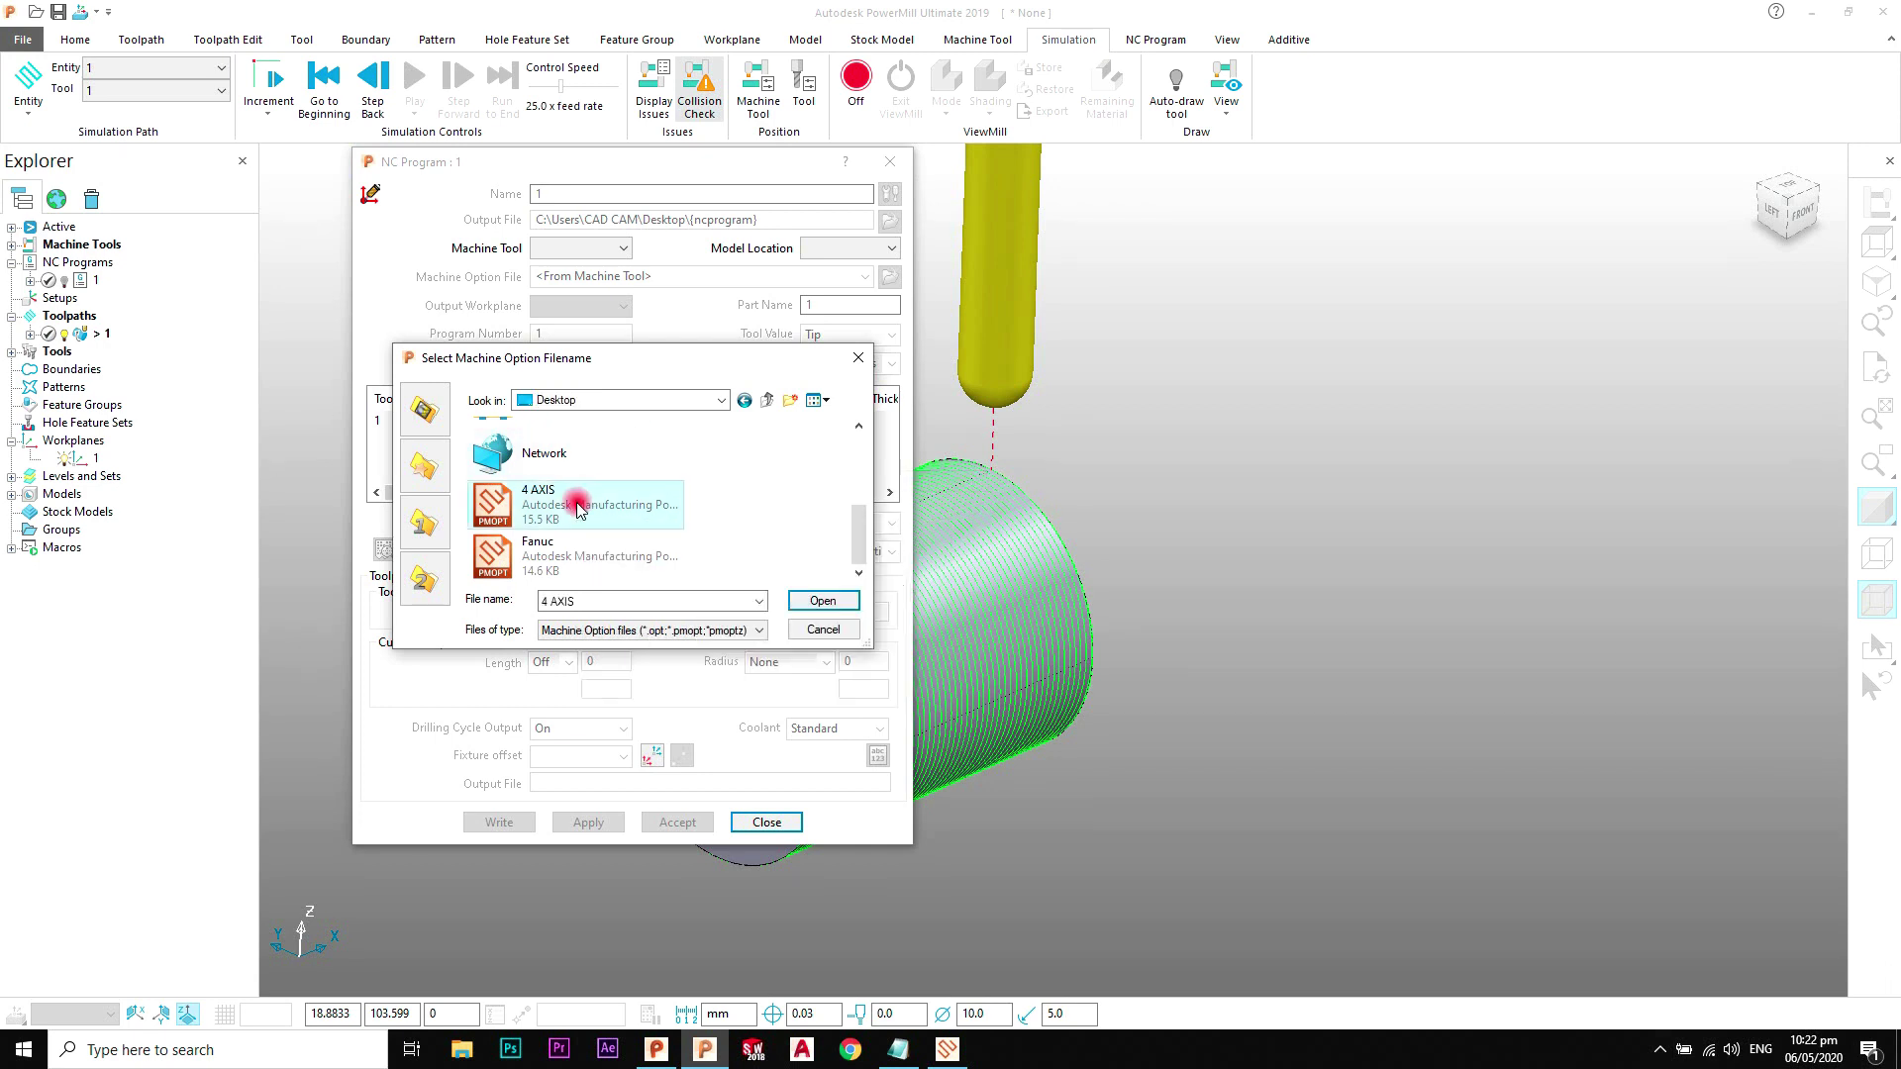
left_click(807, 601)
Step: Start choosing the NC program's output file, with the Desktop as the save location
left_click(890, 220)
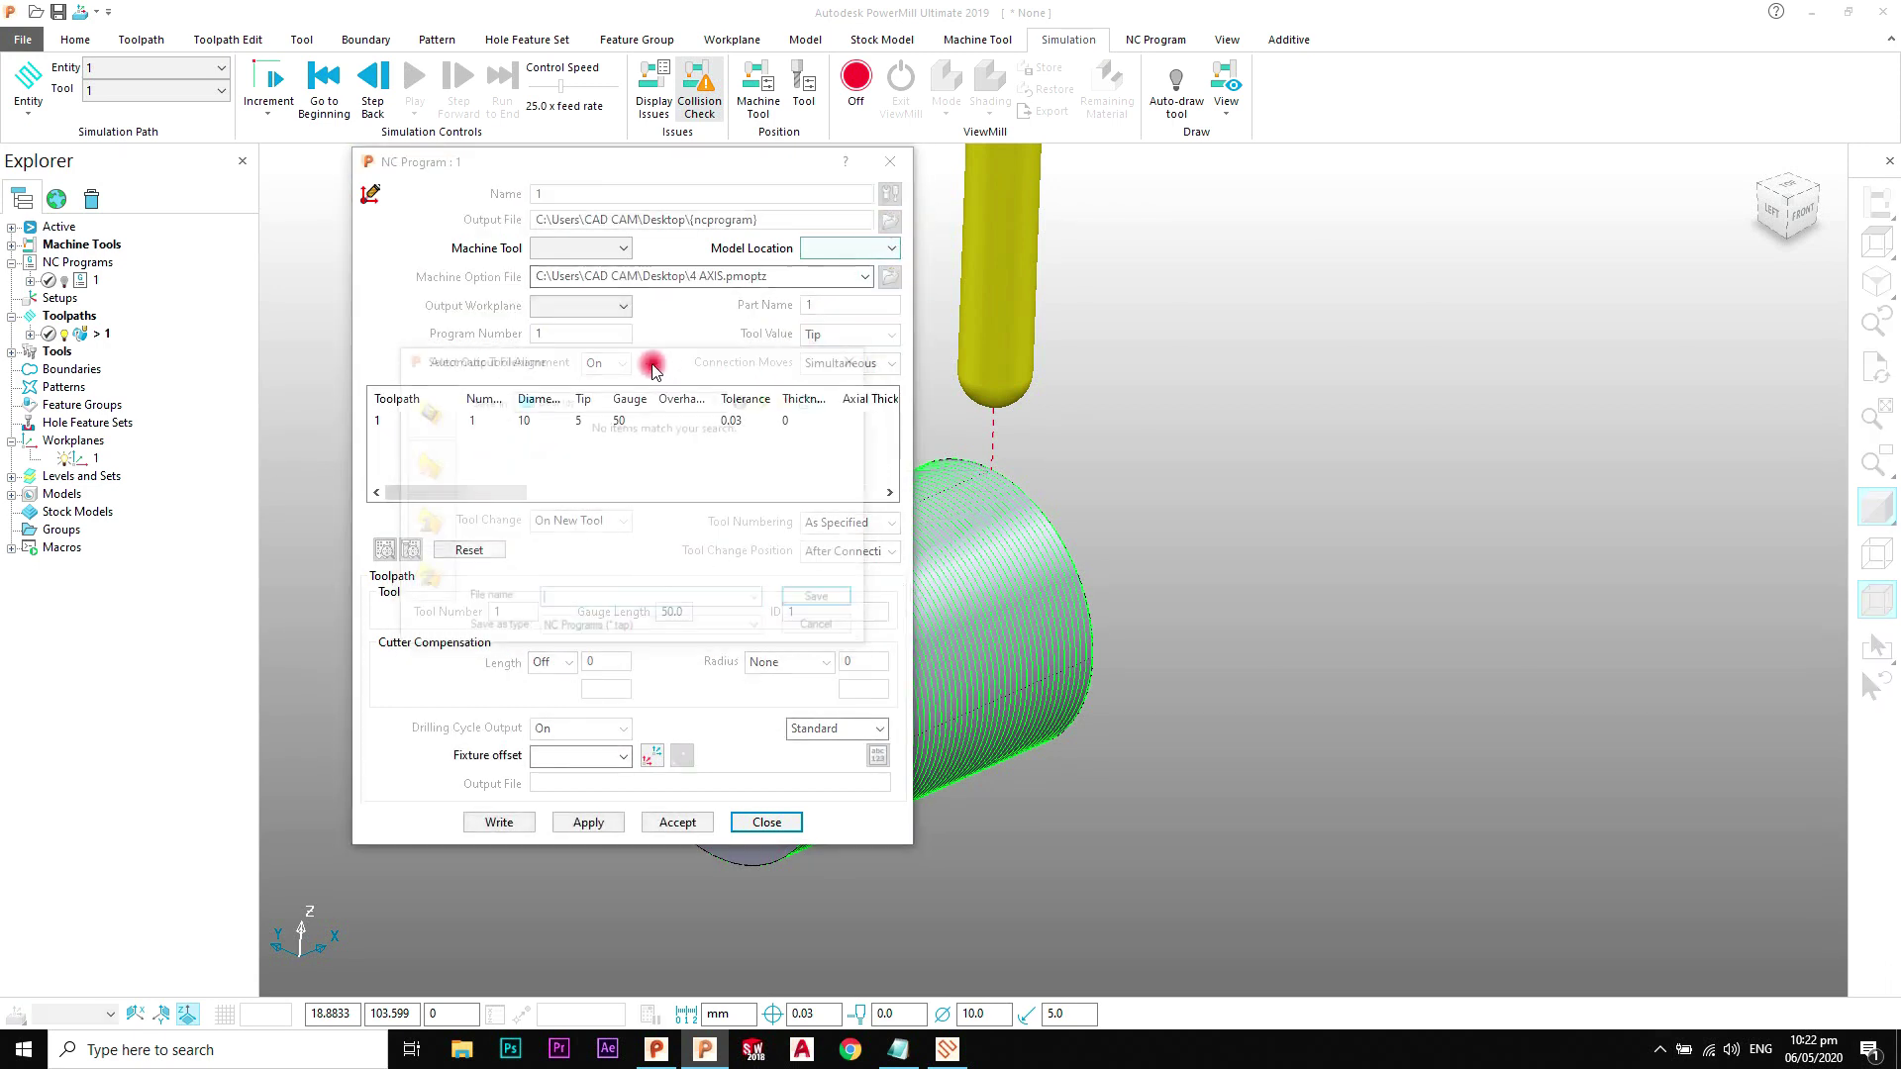
left_click(628, 400)
left_click(633, 409)
left_click(660, 600)
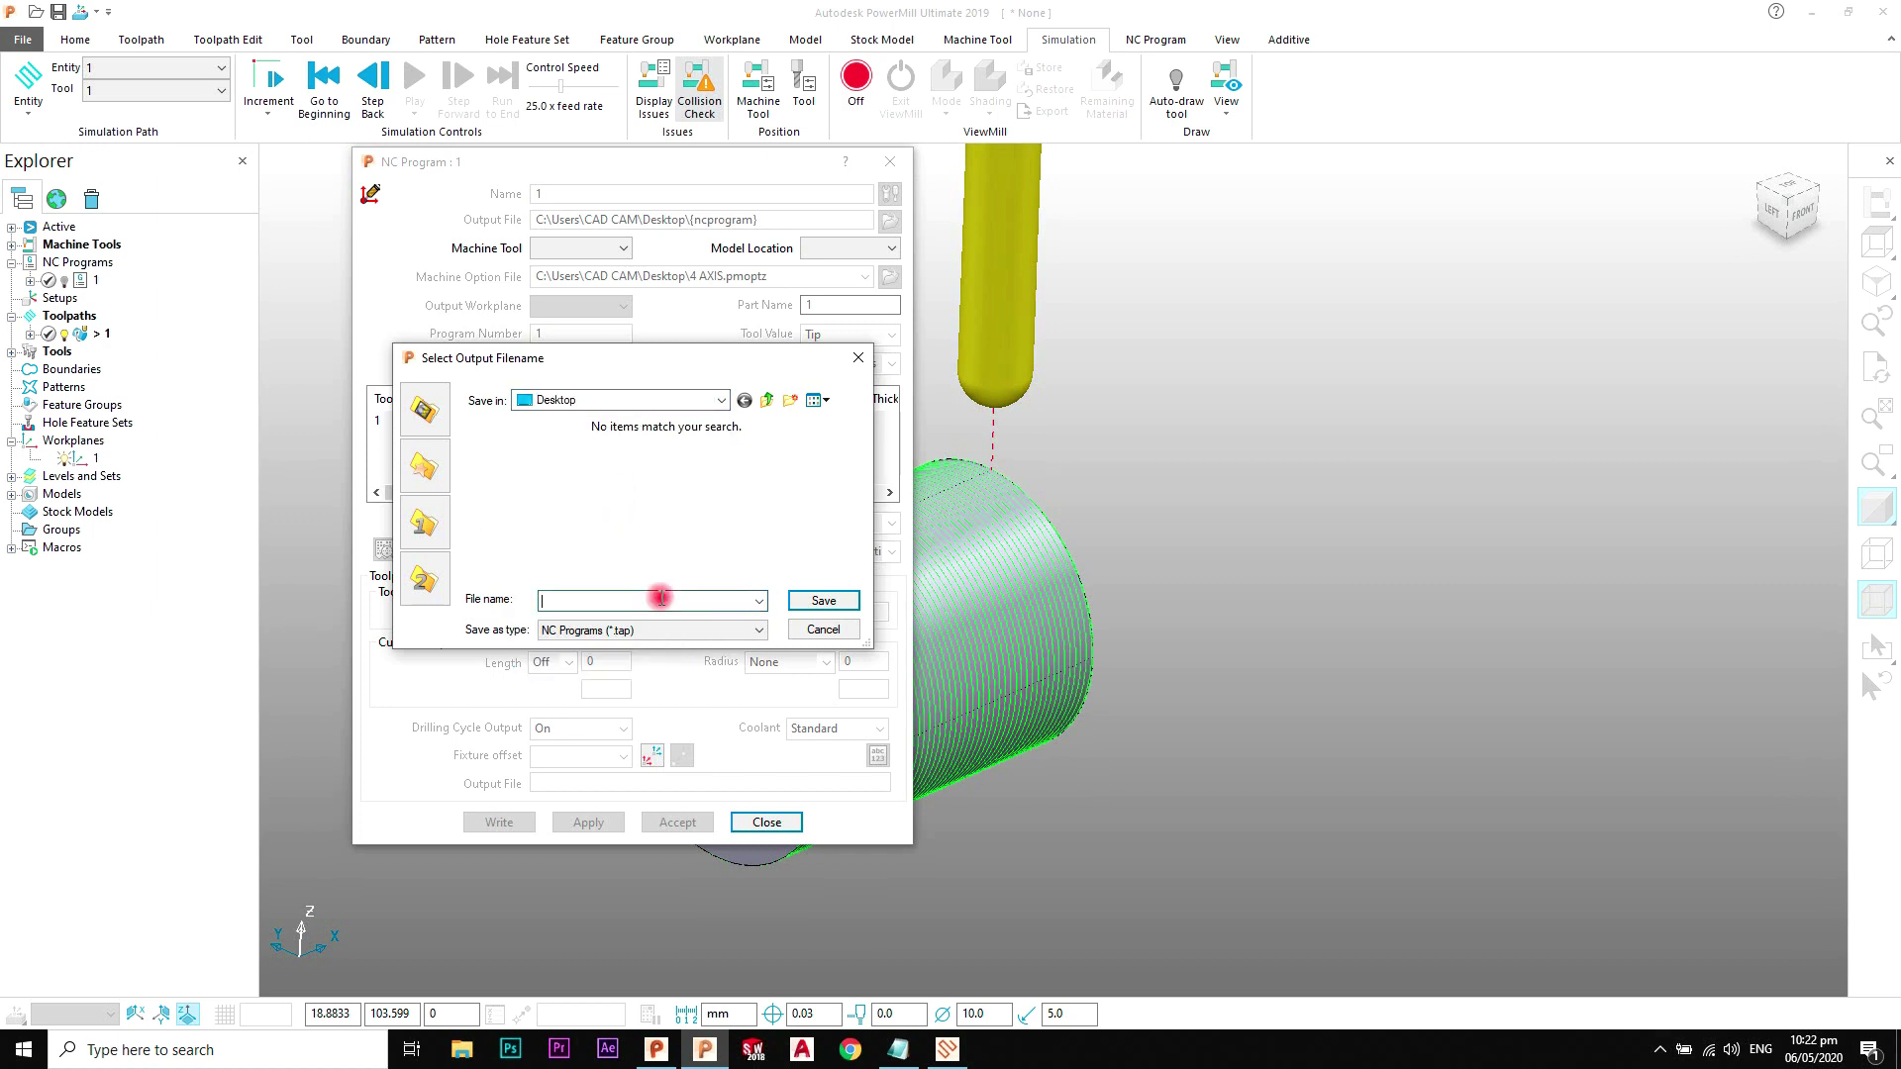